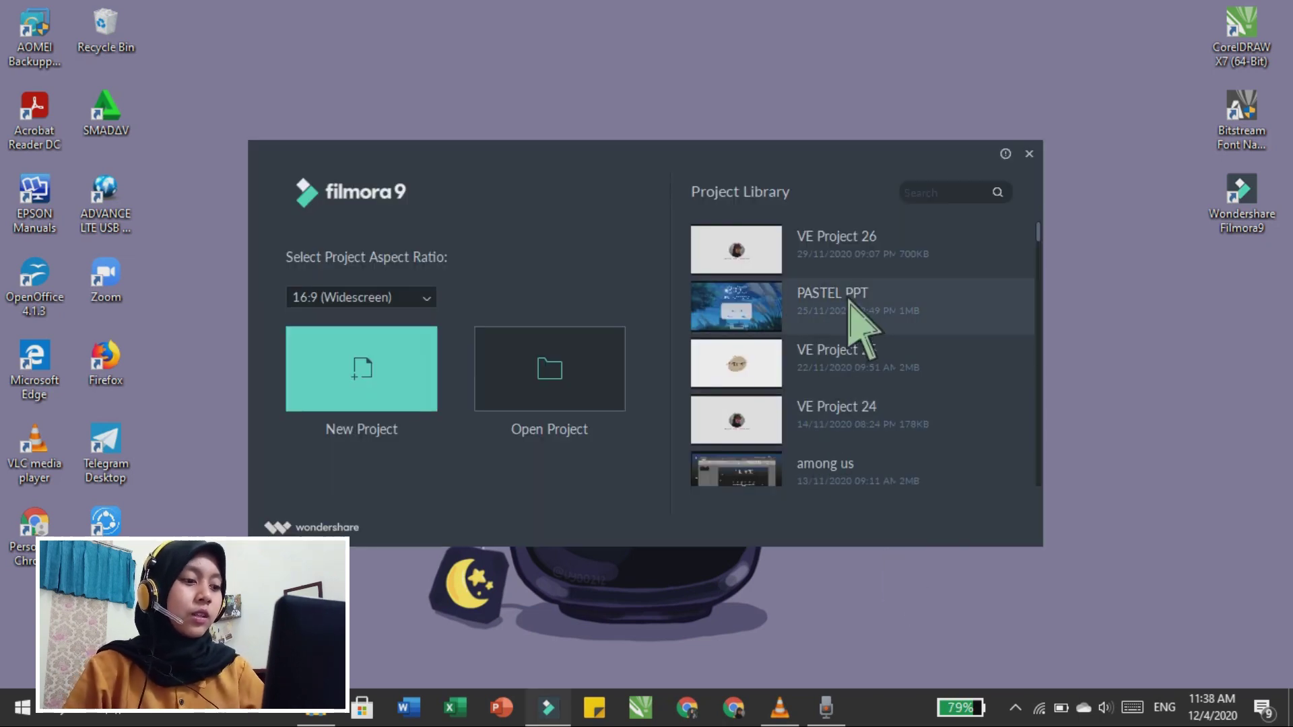
Step: Keep the 16:9 (Widescreen) aspect ratio and create a new empty project
{"action": "scroll", "coordinate": [853, 311], "scroll_direction": "down", "scroll_amount": 3}
{"action": "scroll", "coordinate": [854, 311], "scroll_direction": "down", "scroll_amount": 3}
{"action": "scroll", "coordinate": [854, 311], "scroll_direction": "down", "scroll_amount": 3}
{"action": "scroll", "coordinate": [854, 311], "scroll_direction": "down", "scroll_amount": 3}
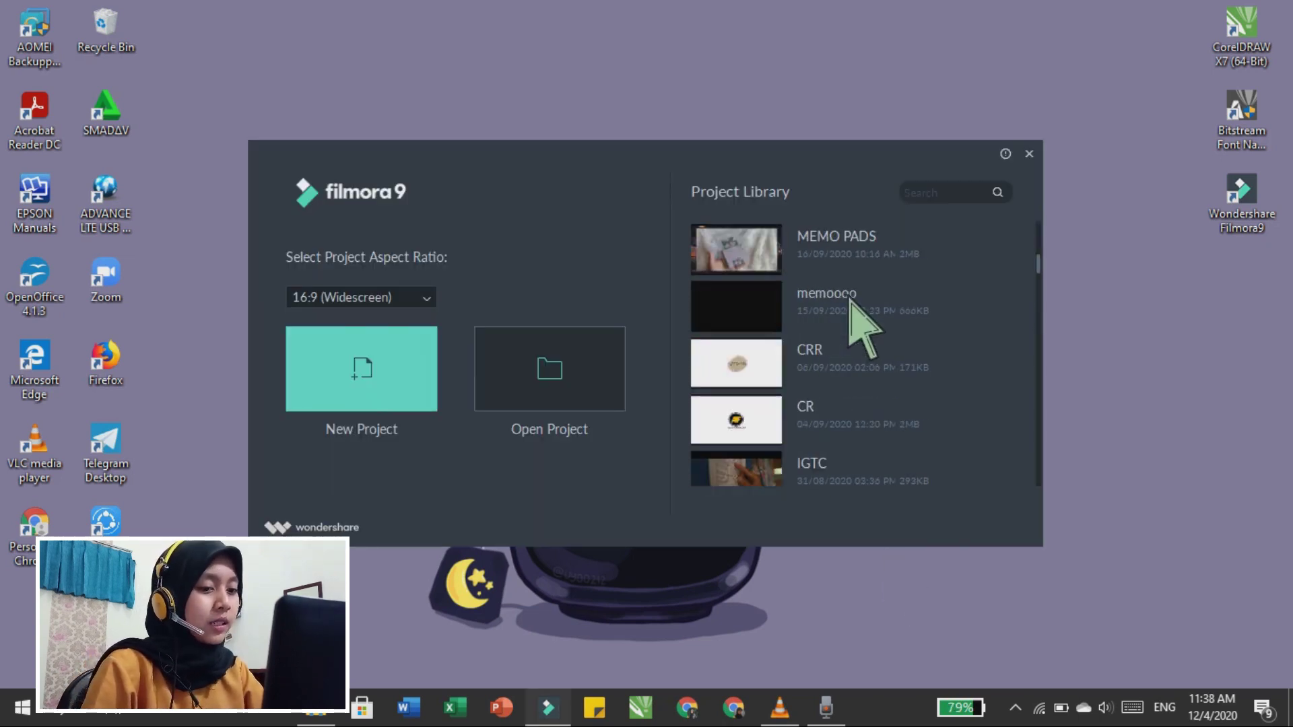
{"action": "scroll", "coordinate": [851, 303], "scroll_direction": "up", "scroll_amount": 10}
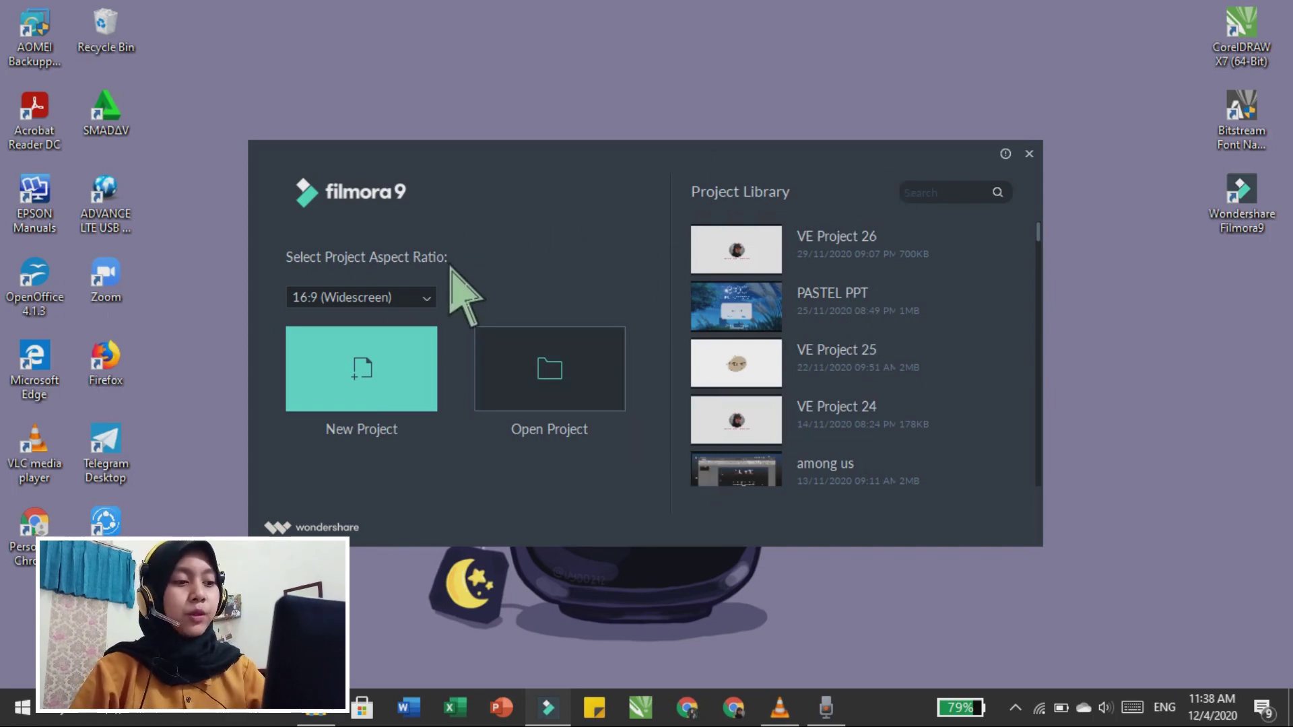
{"action": "left_click", "coordinate": [428, 299]}
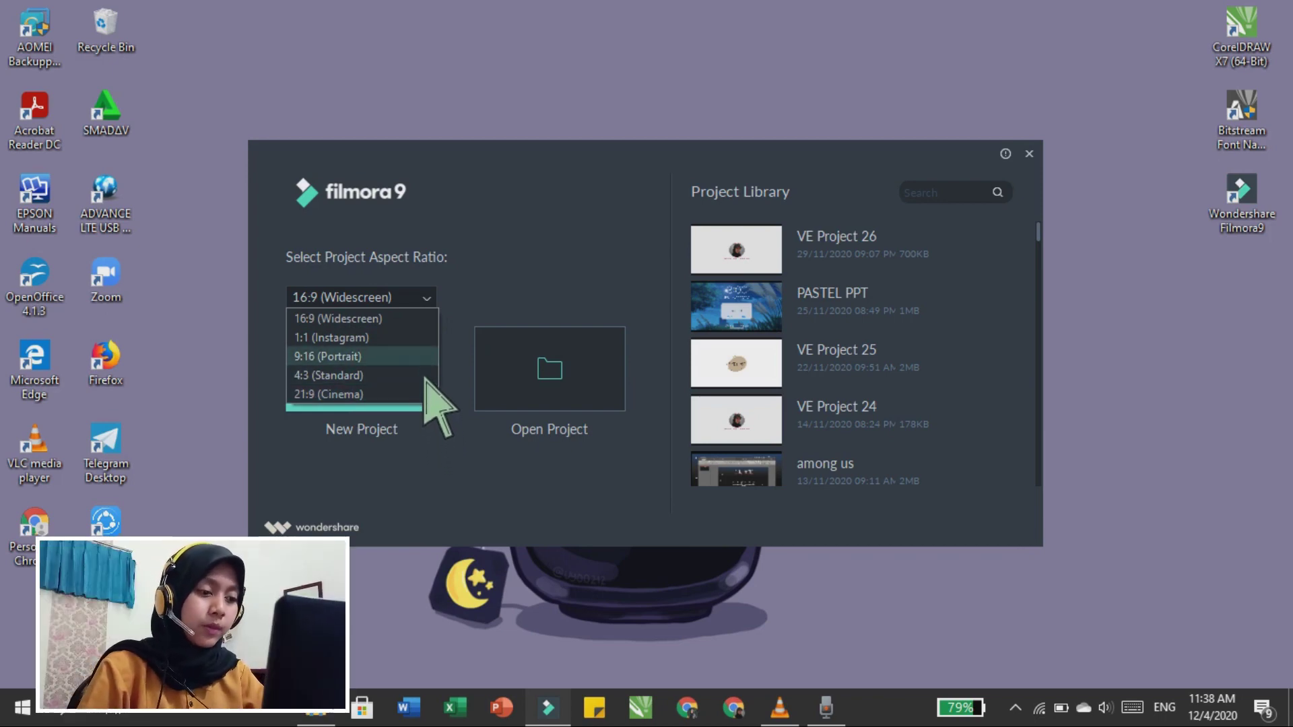
{"action": "left_click", "coordinate": [434, 339]}
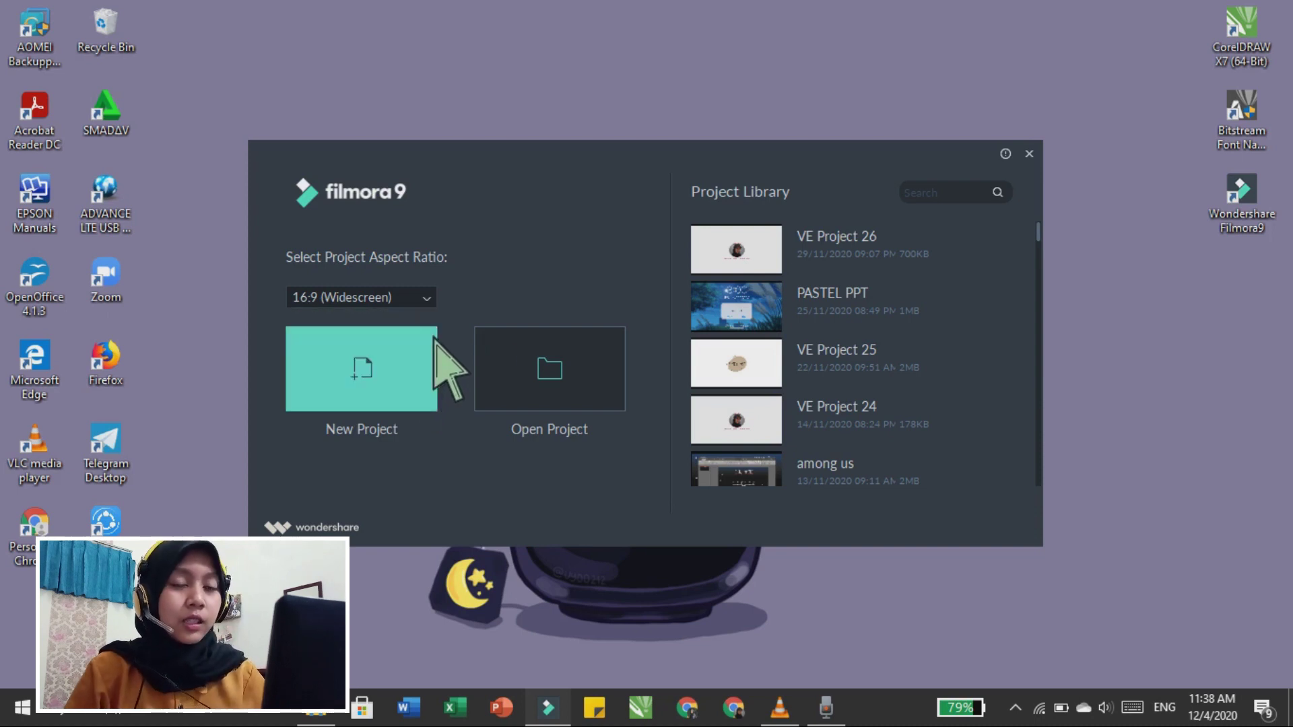
{"action": "left_click", "coordinate": [413, 377]}
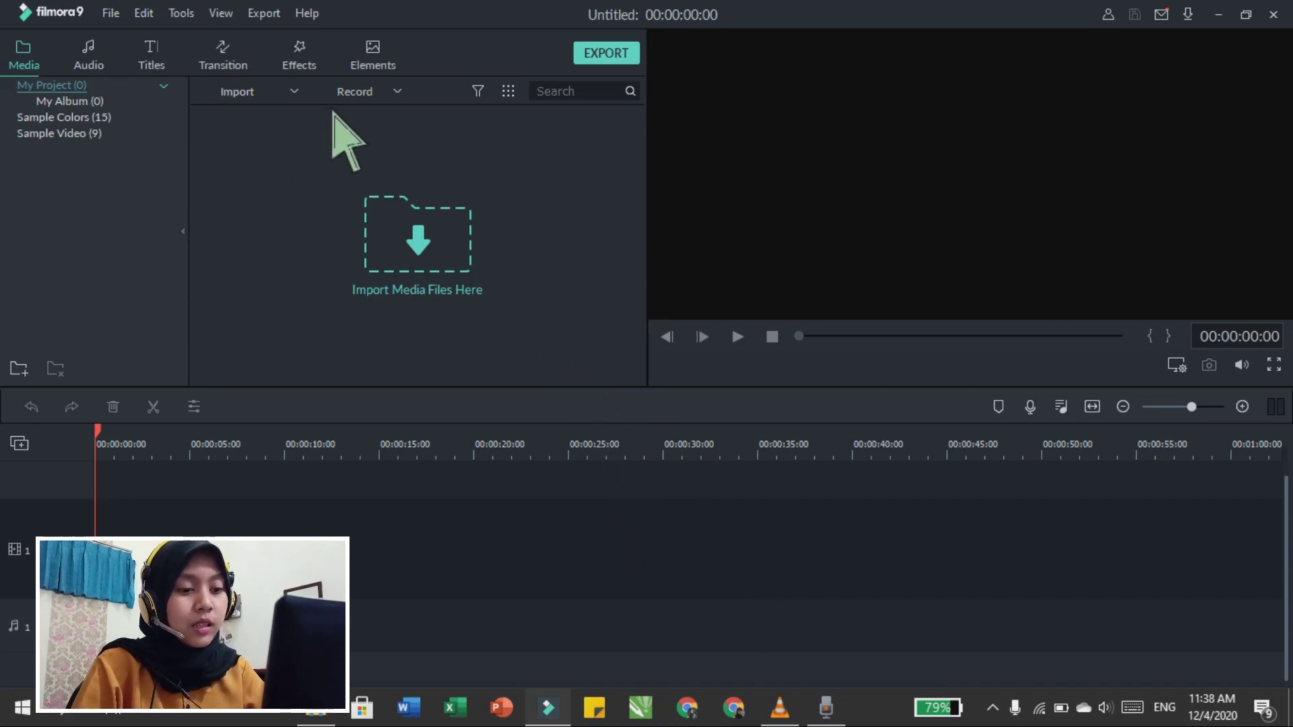
Step: Import every file in the SPEAKING ASSIGNMENT folder, declining proxy file creation
{"action": "left_click", "coordinate": [294, 91]}
{"action": "left_click", "coordinate": [333, 116]}
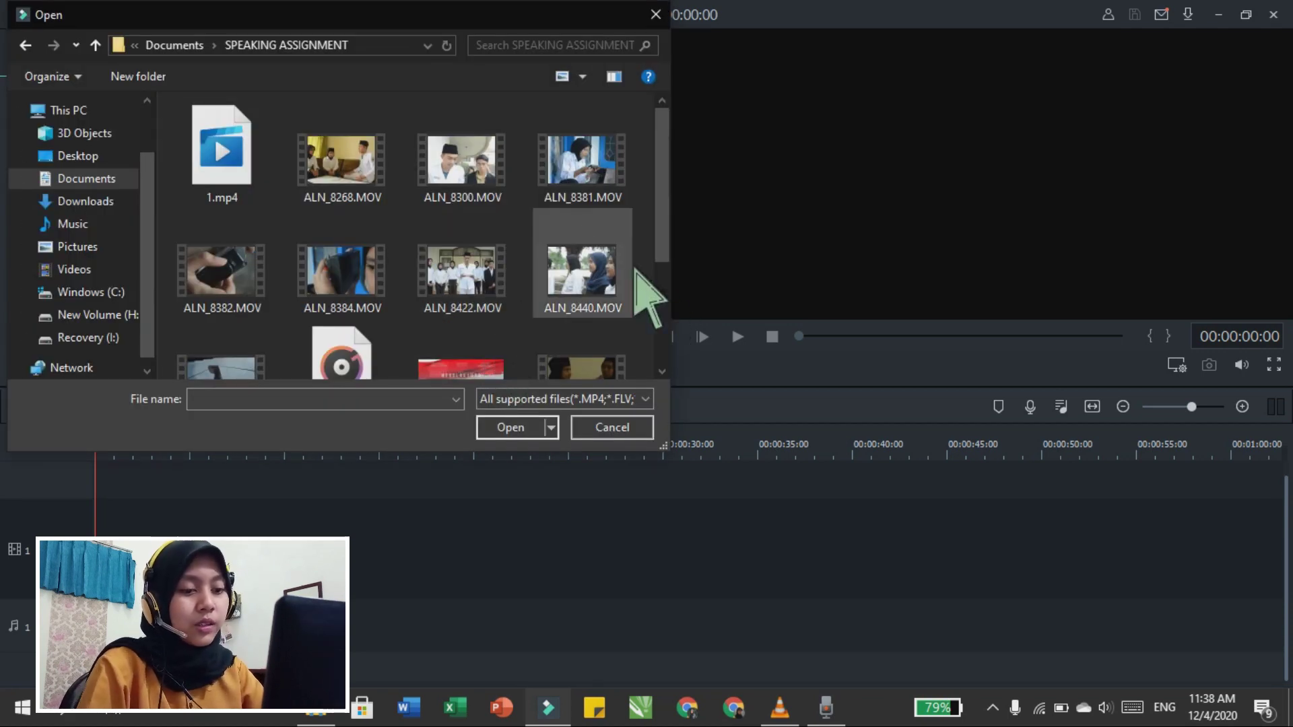
{"action": "left_click", "coordinate": [384, 171]}
{"action": "key", "text": "shift+End"}
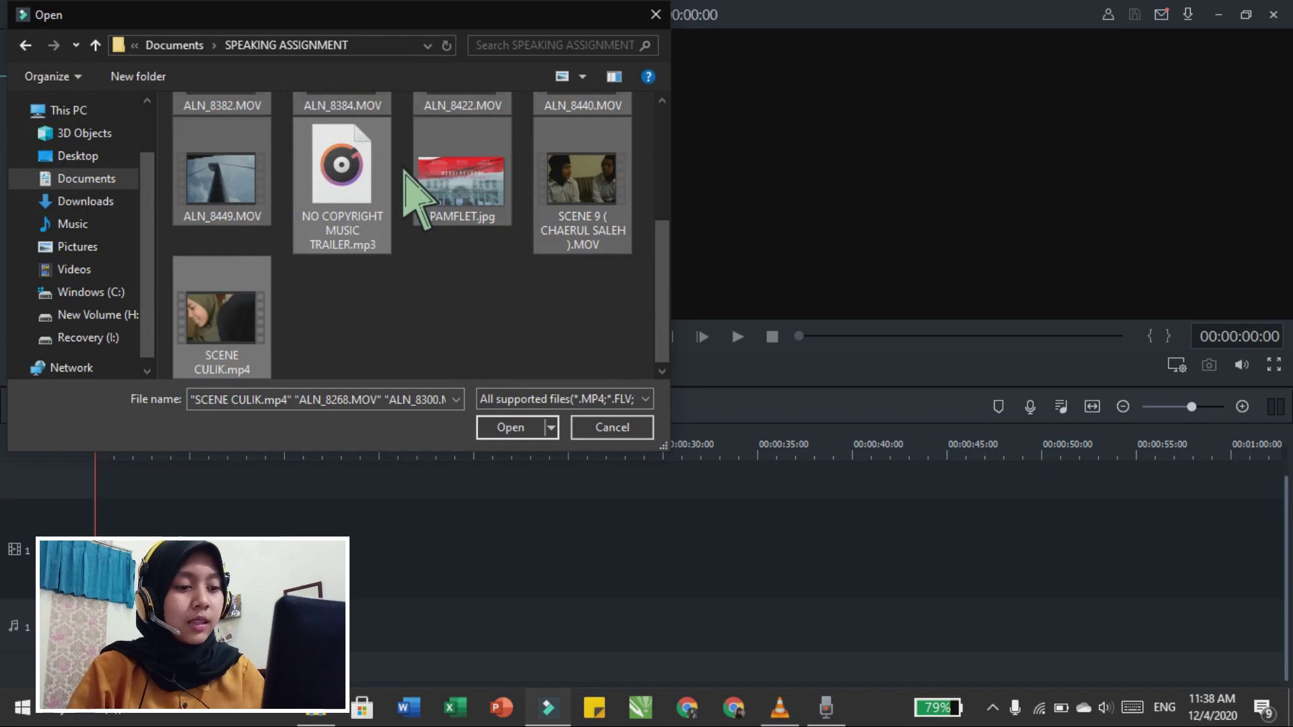
{"action": "left_click", "coordinate": [533, 423]}
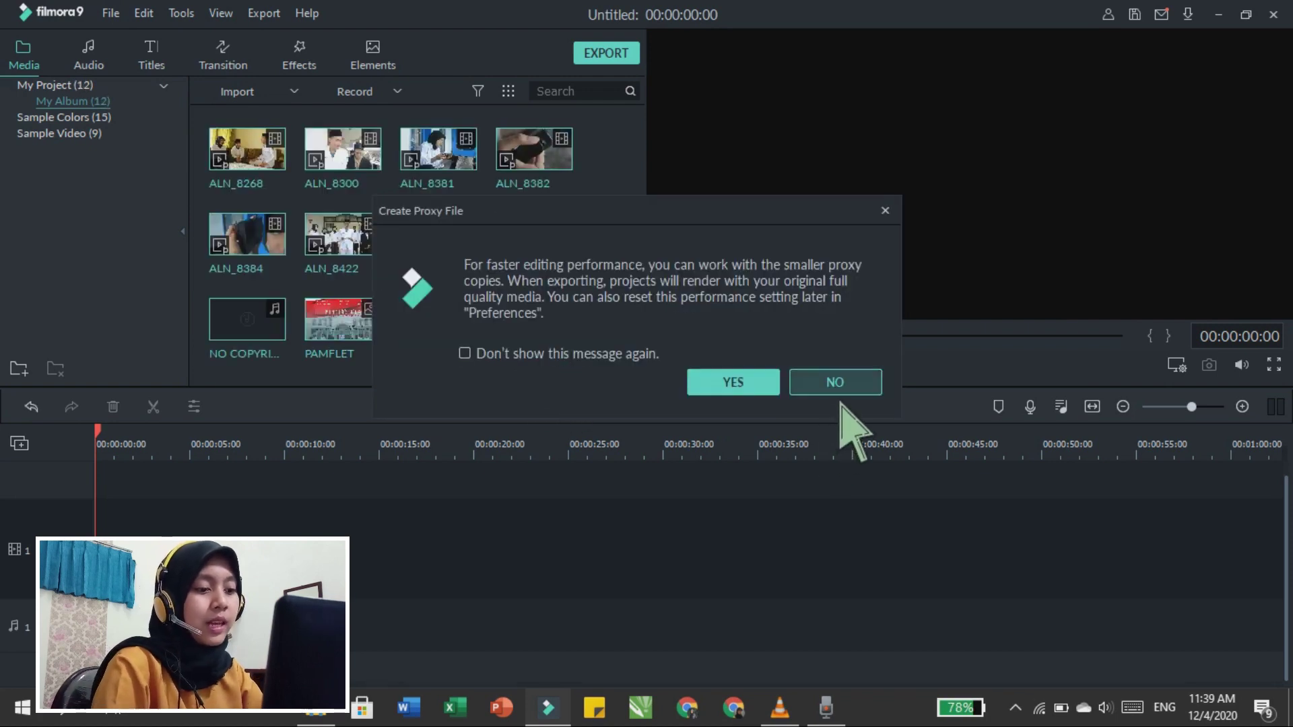
{"action": "left_click", "coordinate": [838, 393]}
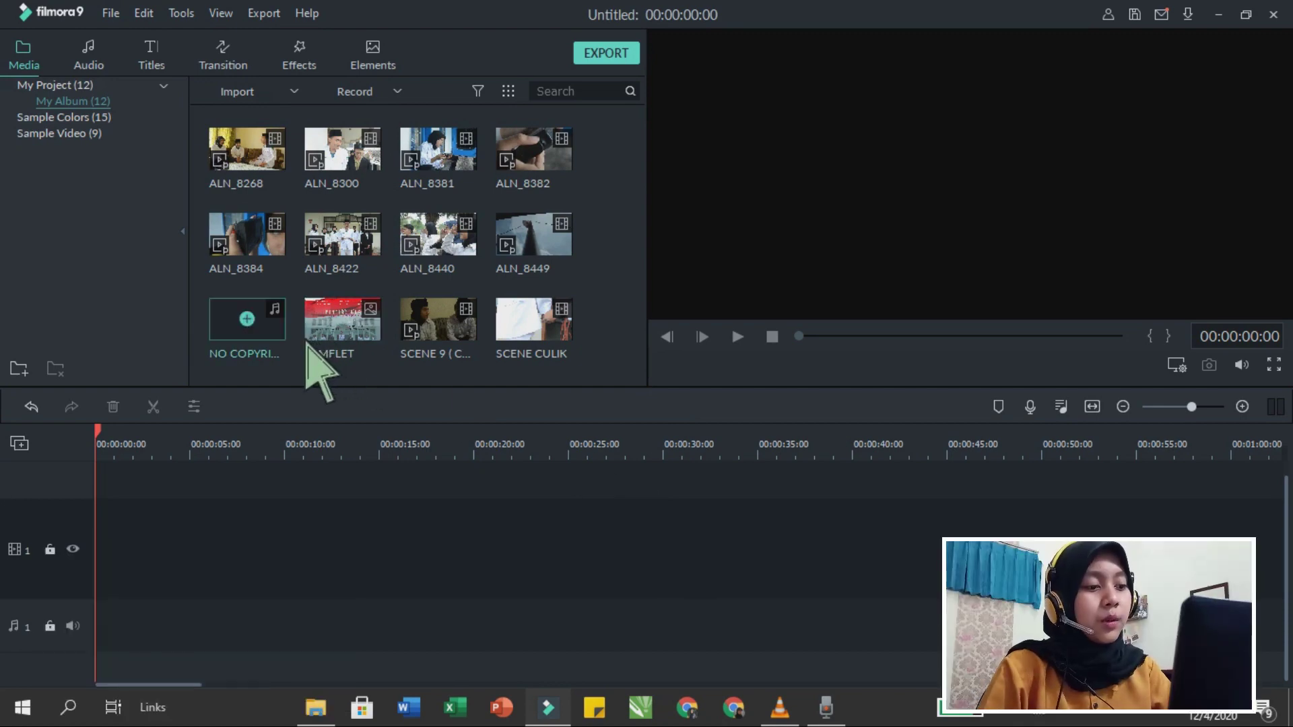
Step: Preview NO COPYRIGHT MUSIC TRAILER, drop it on audio track 1 at 0:00, and zoom in
{"action": "key", "text": "space"}
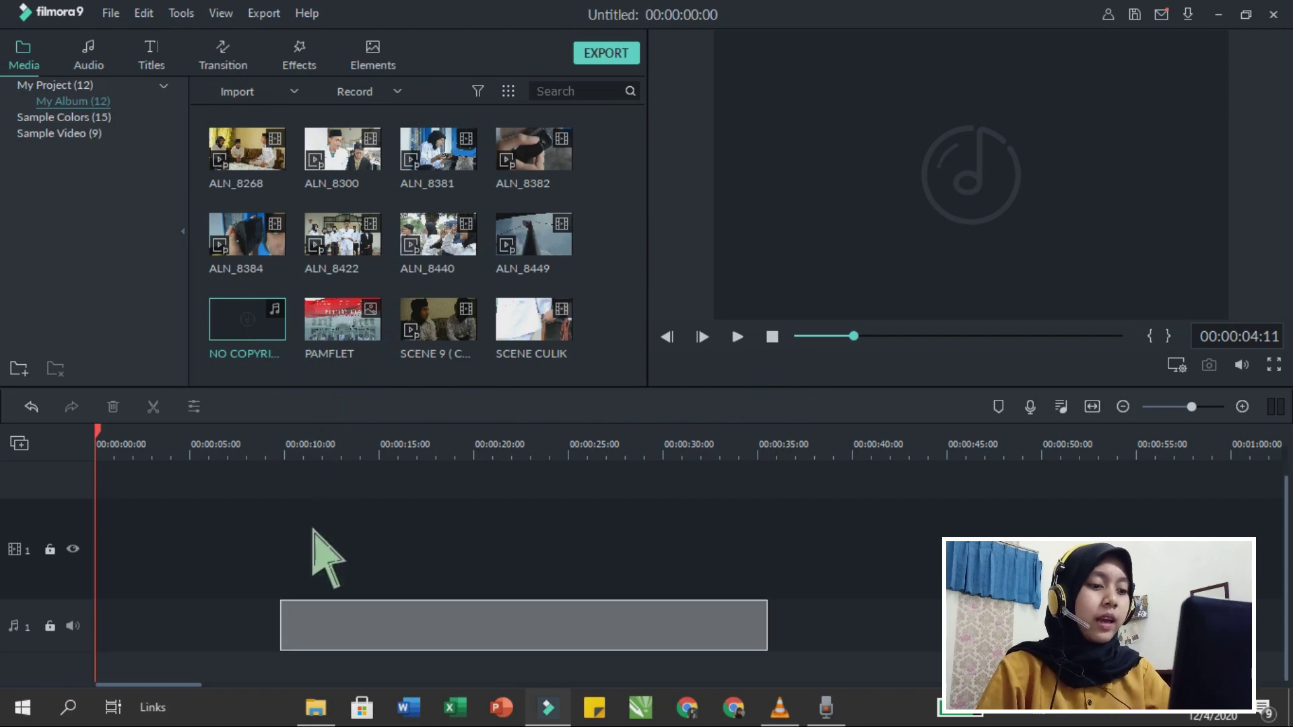
{"action": "left_click_drag", "start_coordinate": [323, 435], "coordinate": [128, 637]}
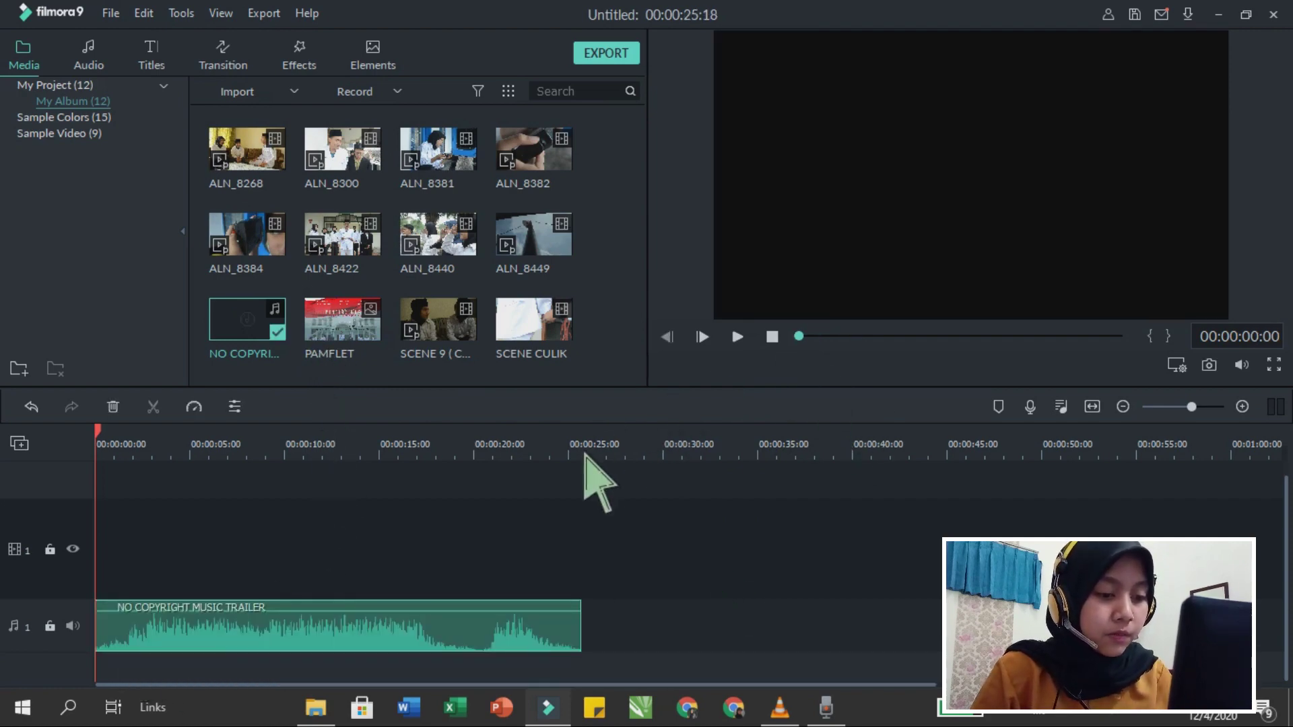
{"action": "scroll", "coordinate": [721, 439], "scroll_direction": "up", "scroll_amount": 5}
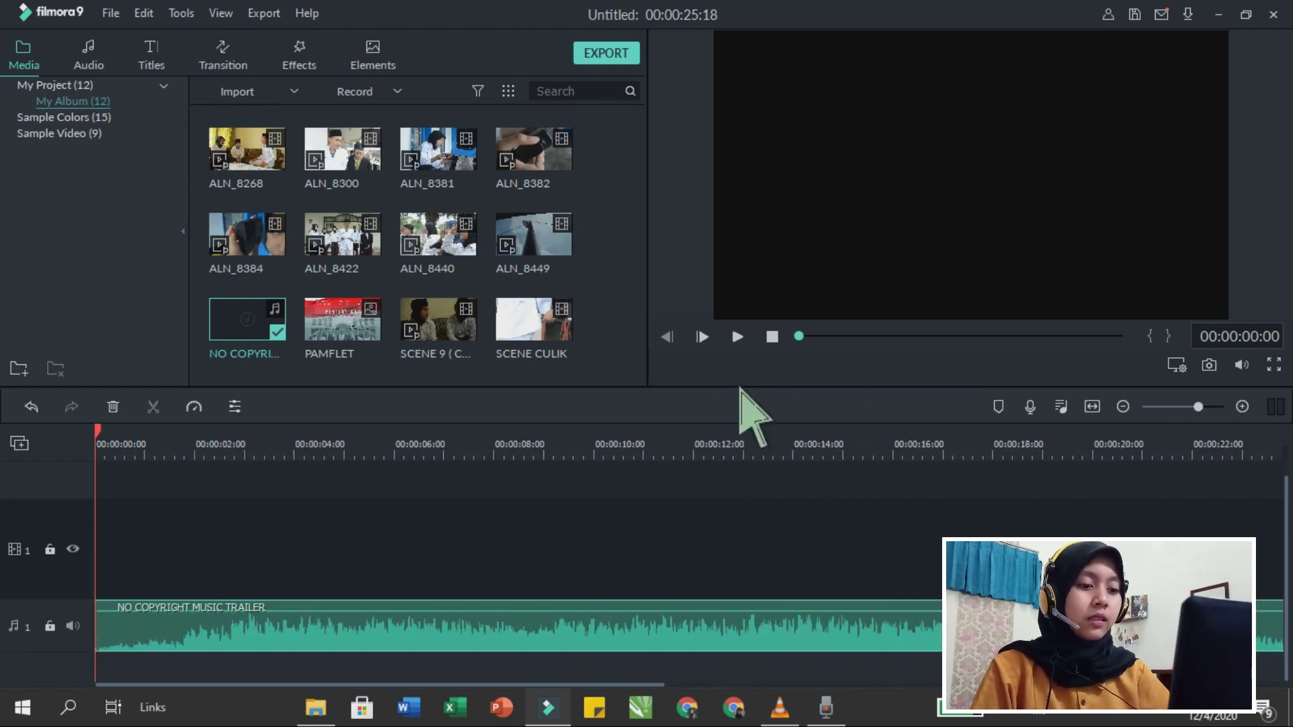
{"action": "scroll", "coordinate": [711, 429], "scroll_direction": "up", "scroll_amount": 1}
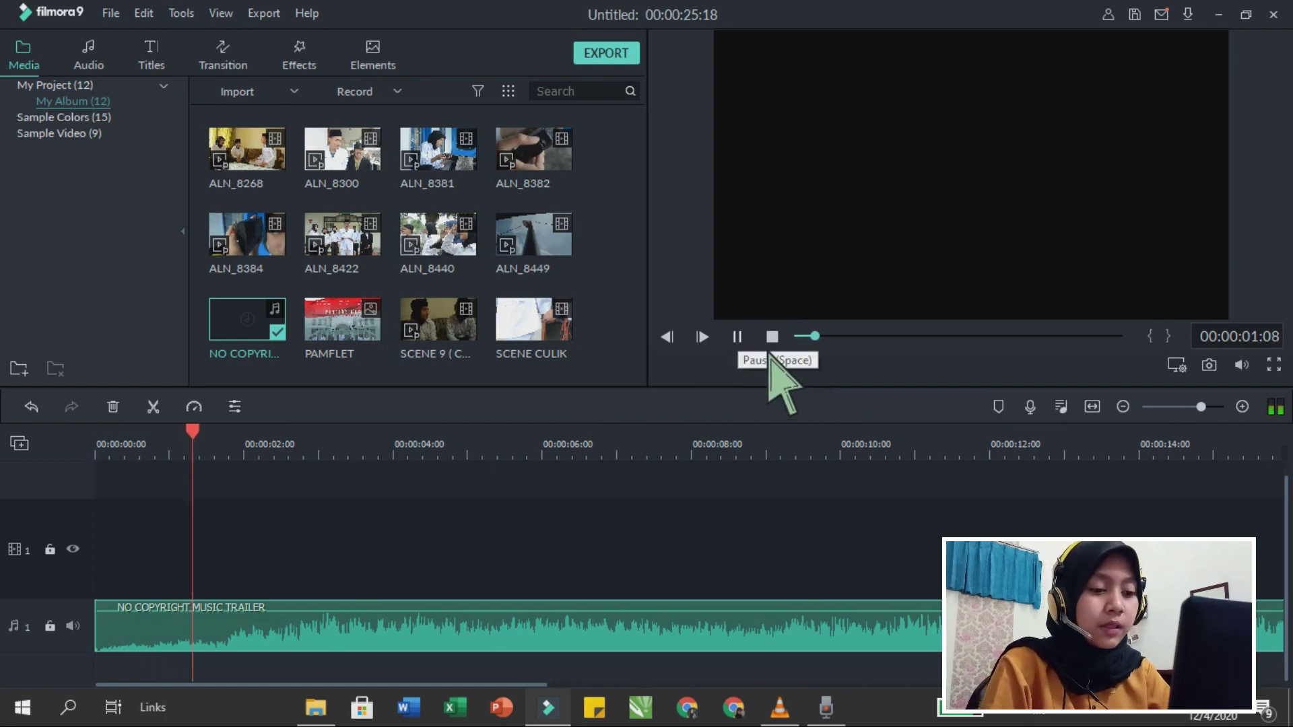
Step: Play a short stretch of the music and mark its first beat
{"action": "key", "text": "space"}
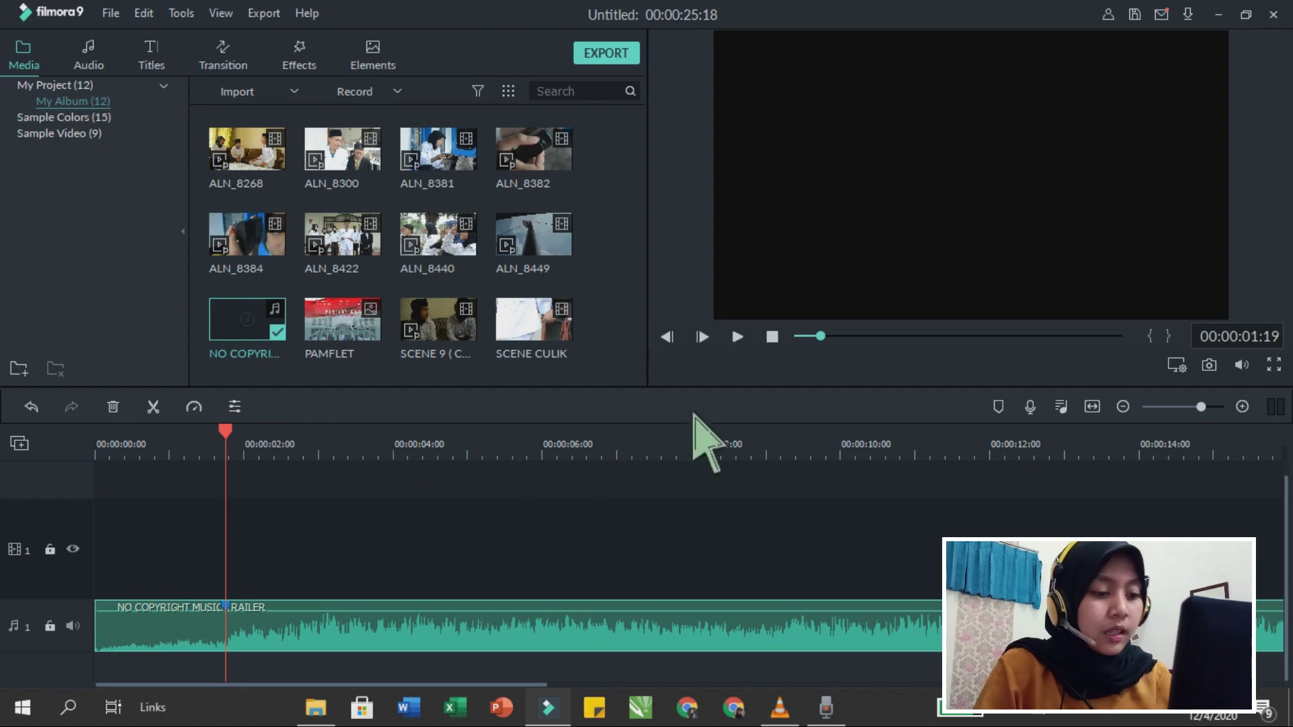
{"action": "key", "text": "space"}
{"action": "key", "text": "space"}
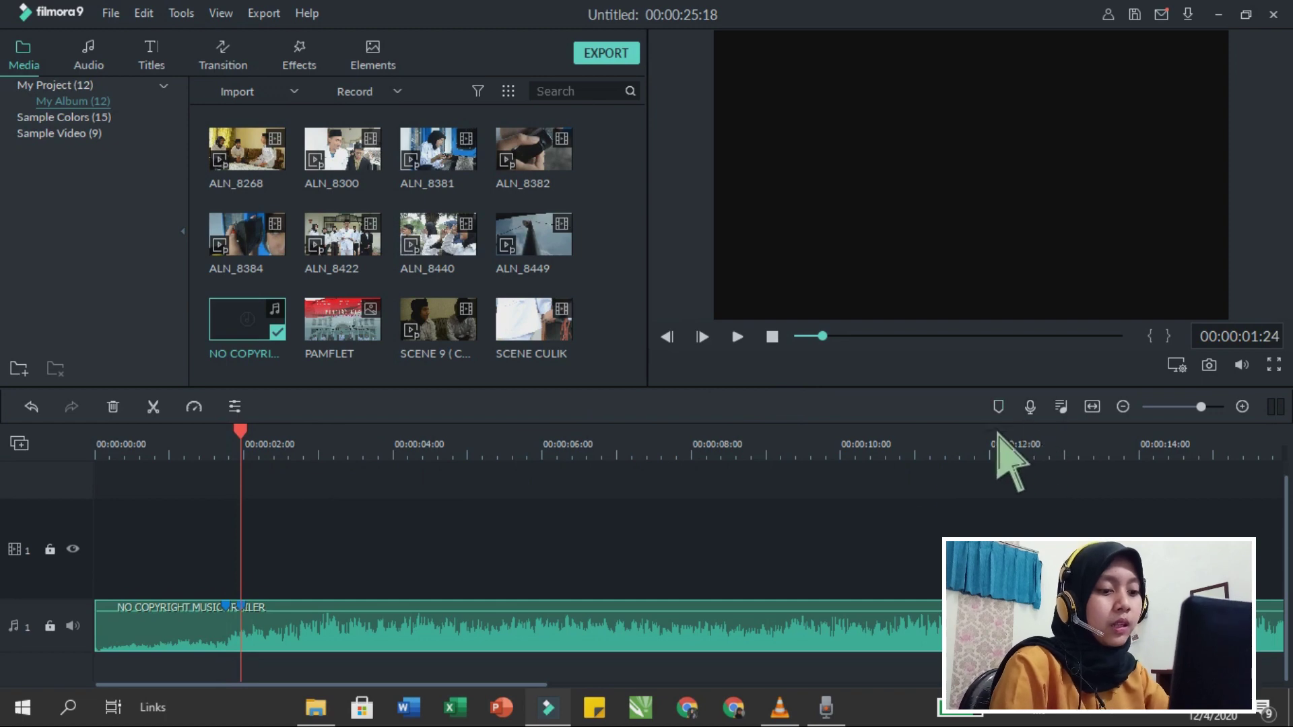
{"action": "key", "text": "Right"}
{"action": "key", "text": "Right"}
{"action": "key", "text": "Right"}
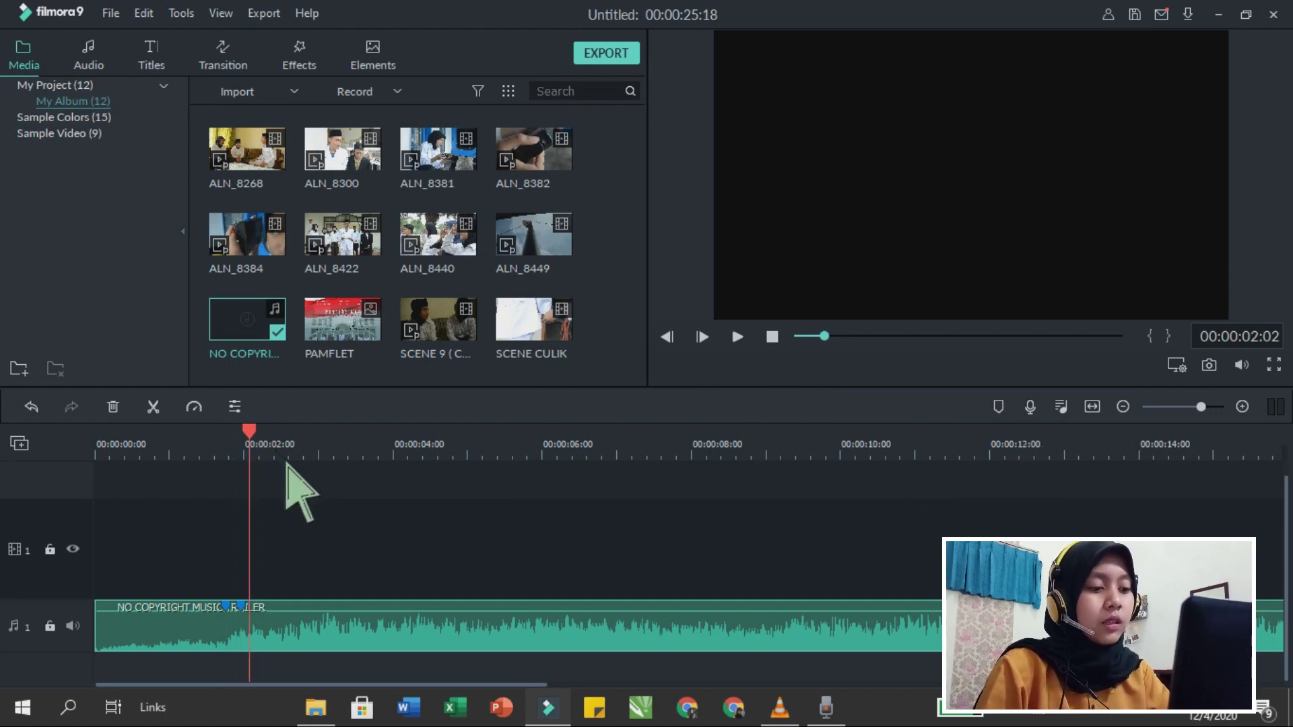
{"action": "key", "text": "Right"}
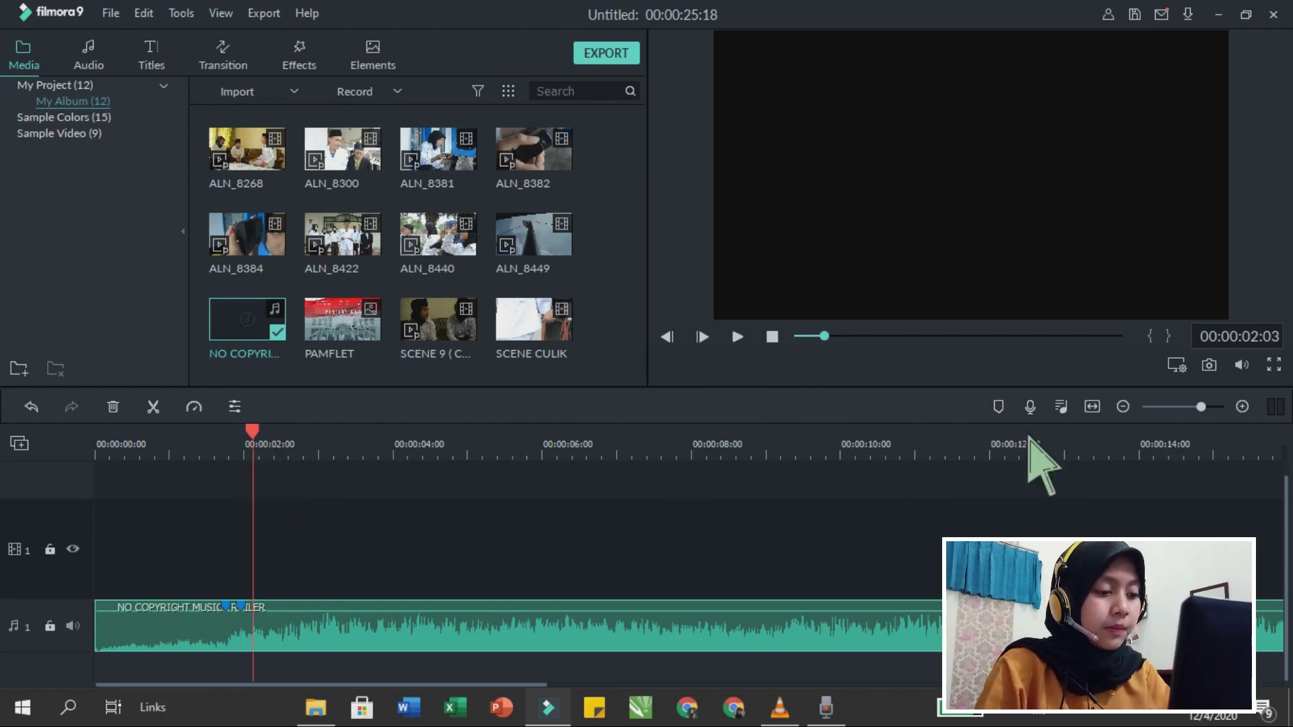
{"action": "key", "text": "m"}
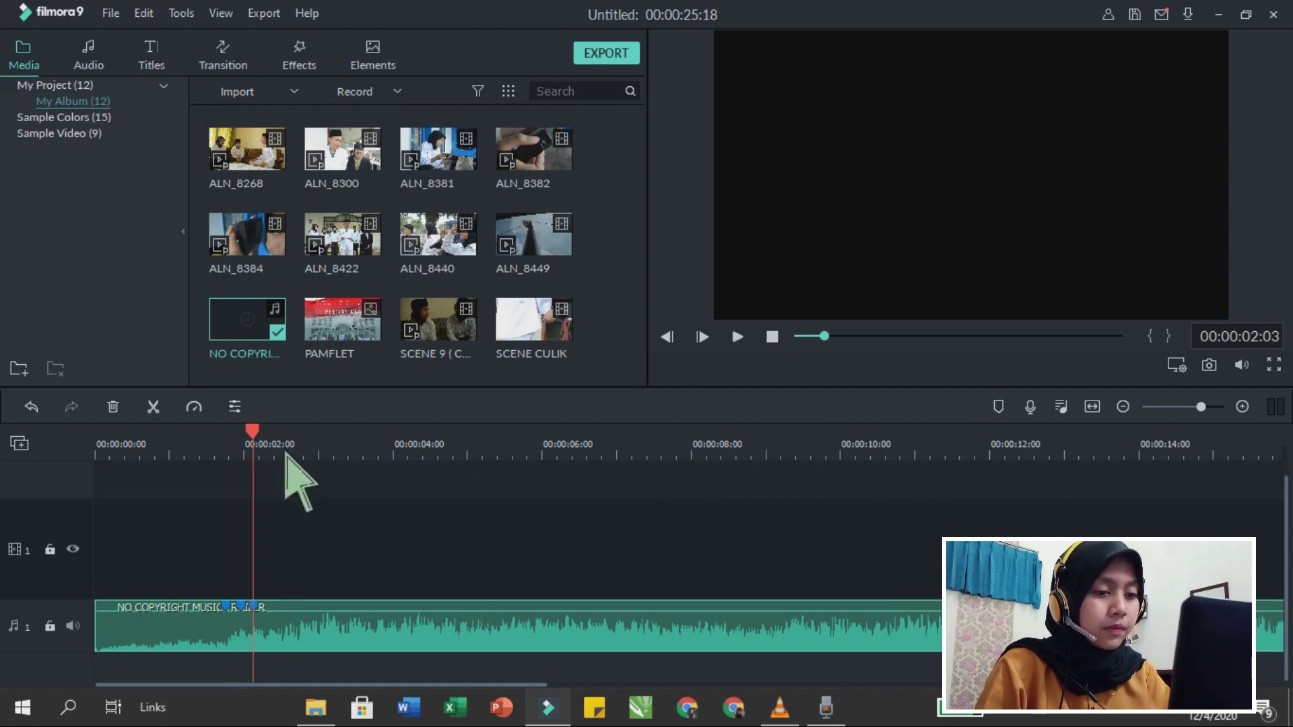
{"action": "key", "text": "Right"}
{"action": "key", "text": "Right"}
{"action": "key", "text": "Right"}
{"action": "key", "text": "Right"}
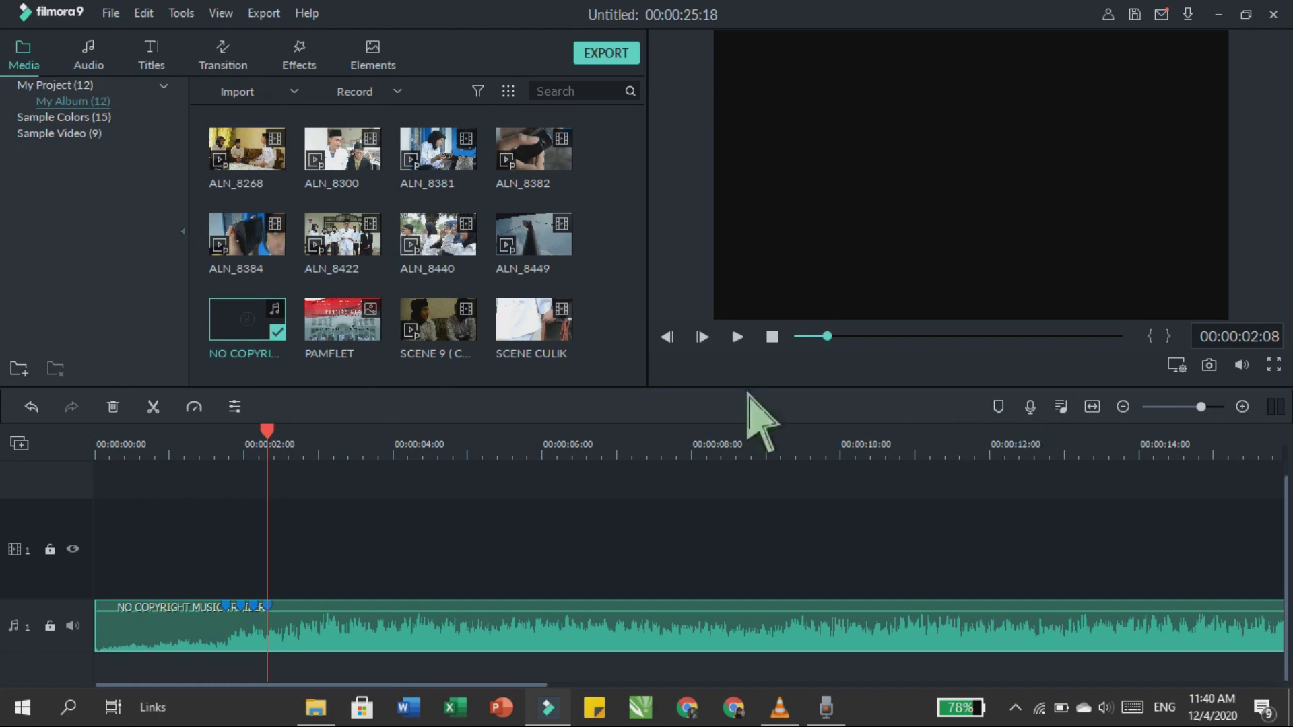
{"action": "key", "text": "Home"}
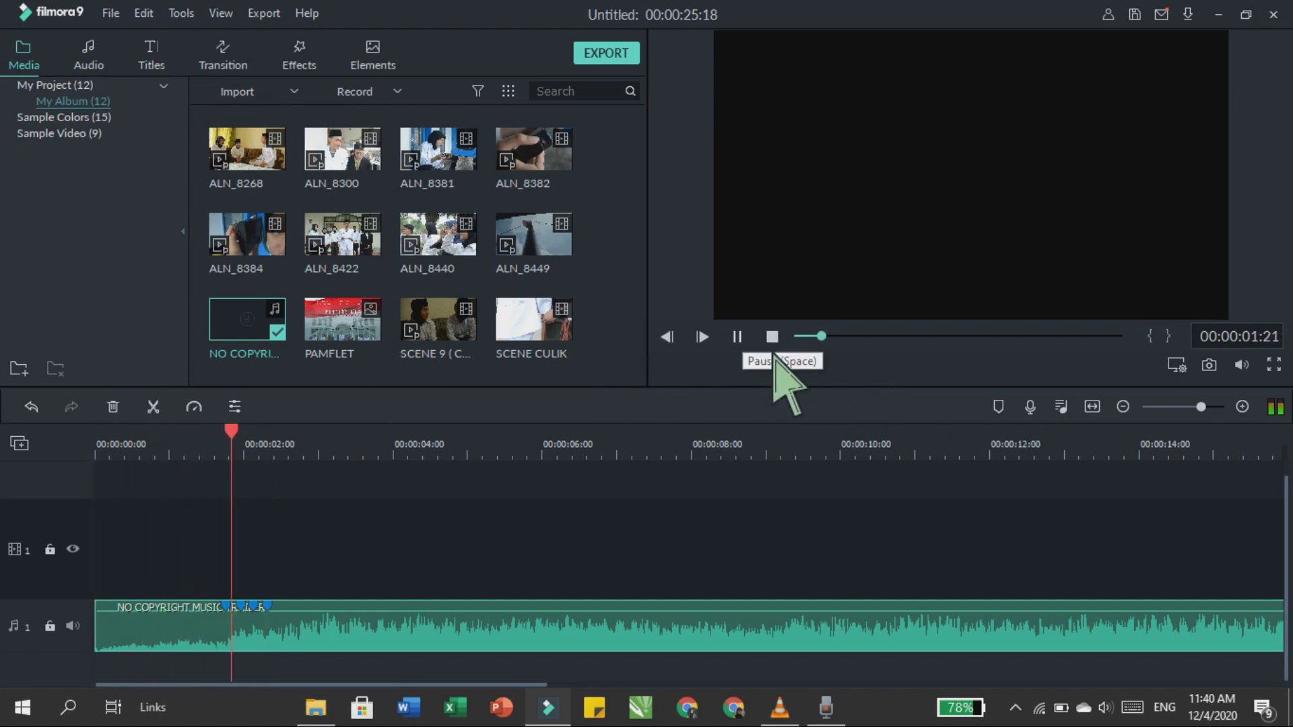
Step: Replay from the start and mark further beats up to about 9 seconds
{"action": "key", "text": "space"}
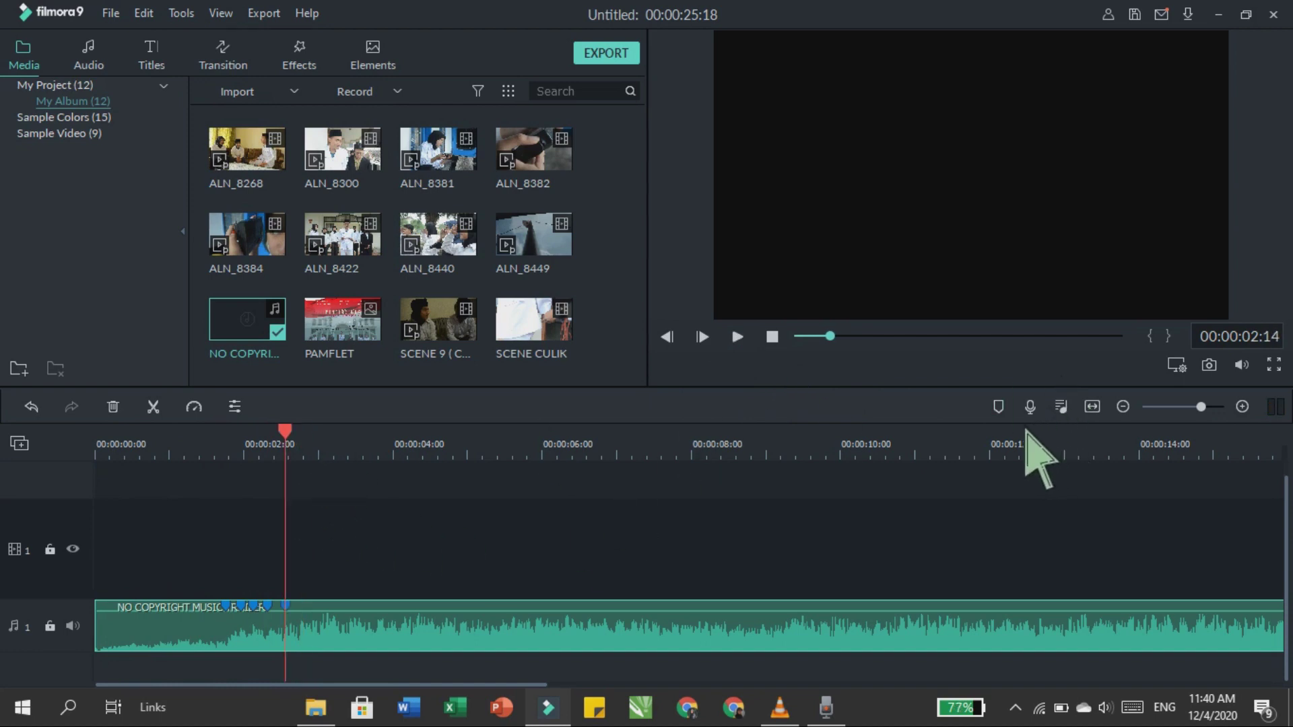
{"action": "key", "text": "Right"}
{"action": "key", "text": "Right"}
{"action": "key", "text": "Right"}
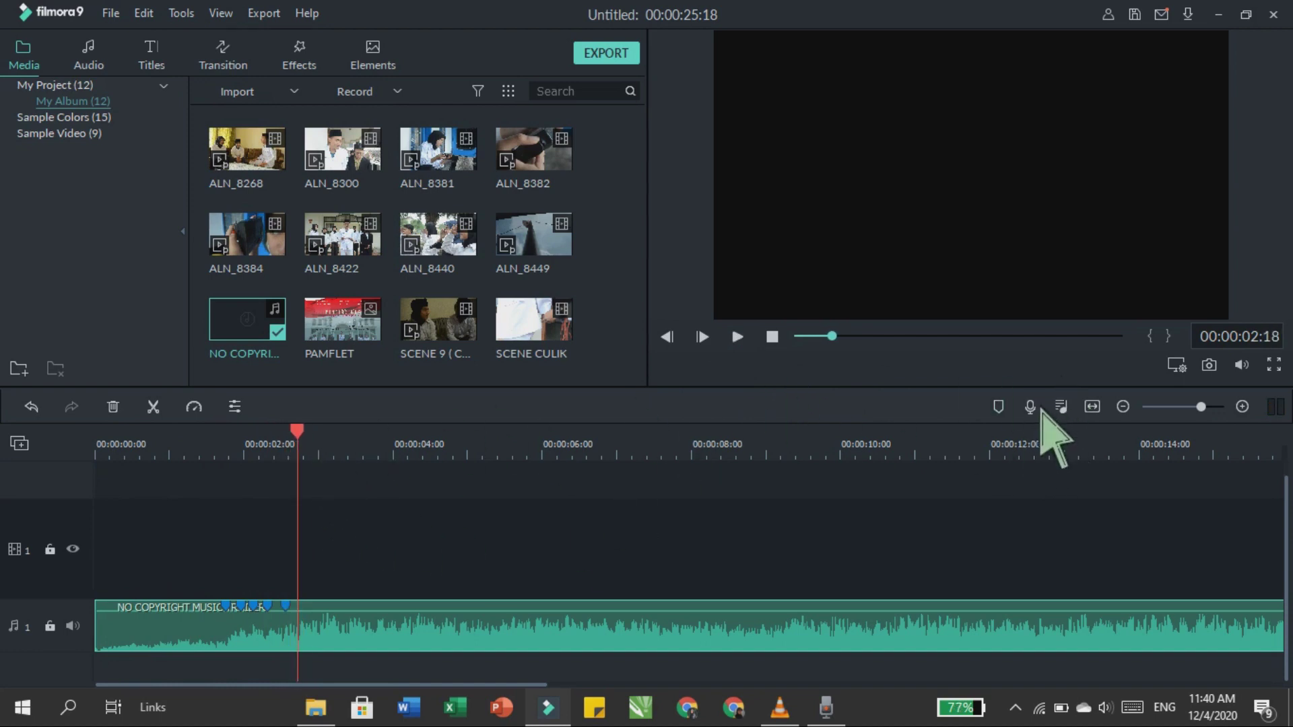
{"action": "key", "text": "Home"}
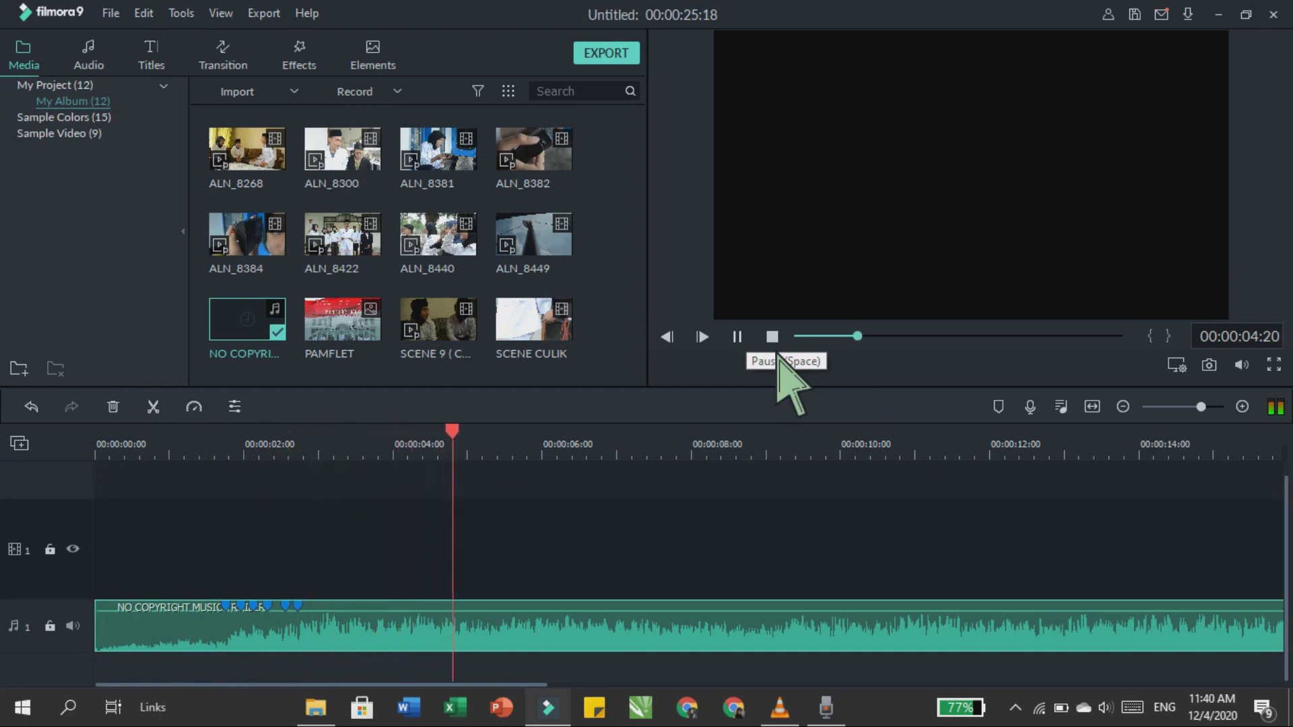
{"action": "key", "text": "space"}
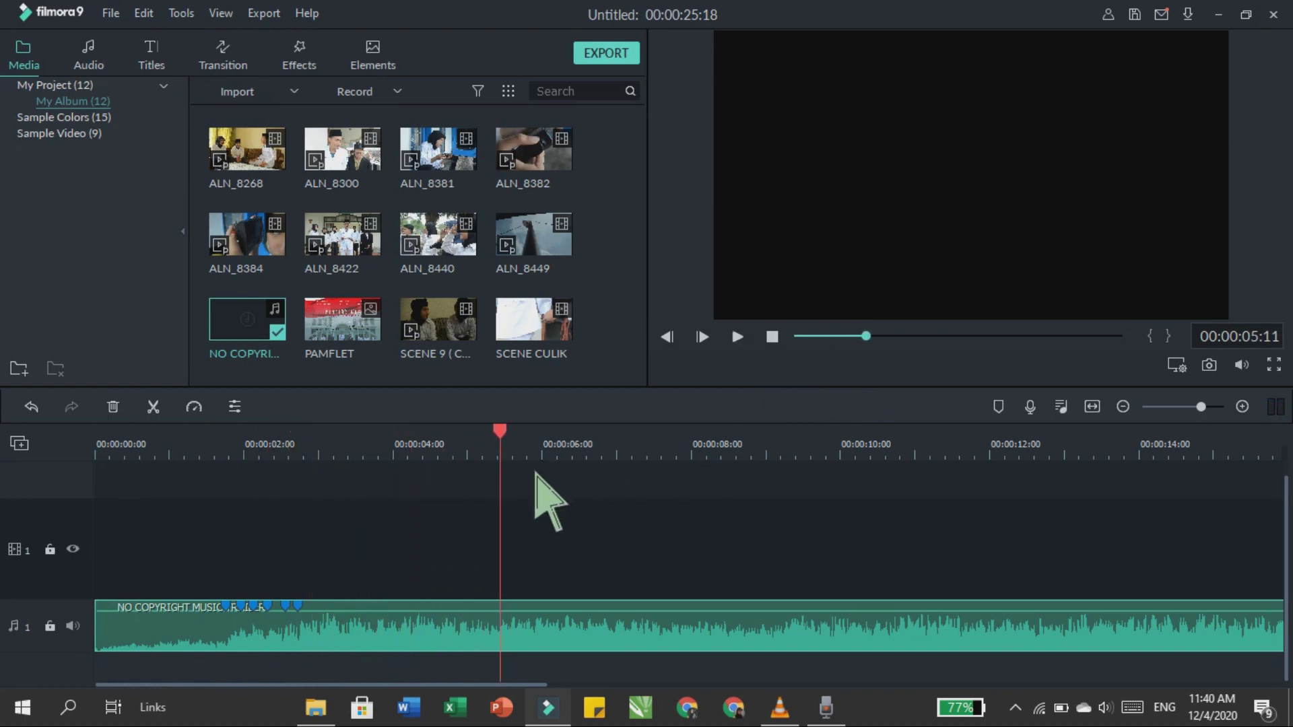
{"action": "key", "text": "m"}
{"action": "key", "text": "m"}
{"action": "key", "text": "m"}
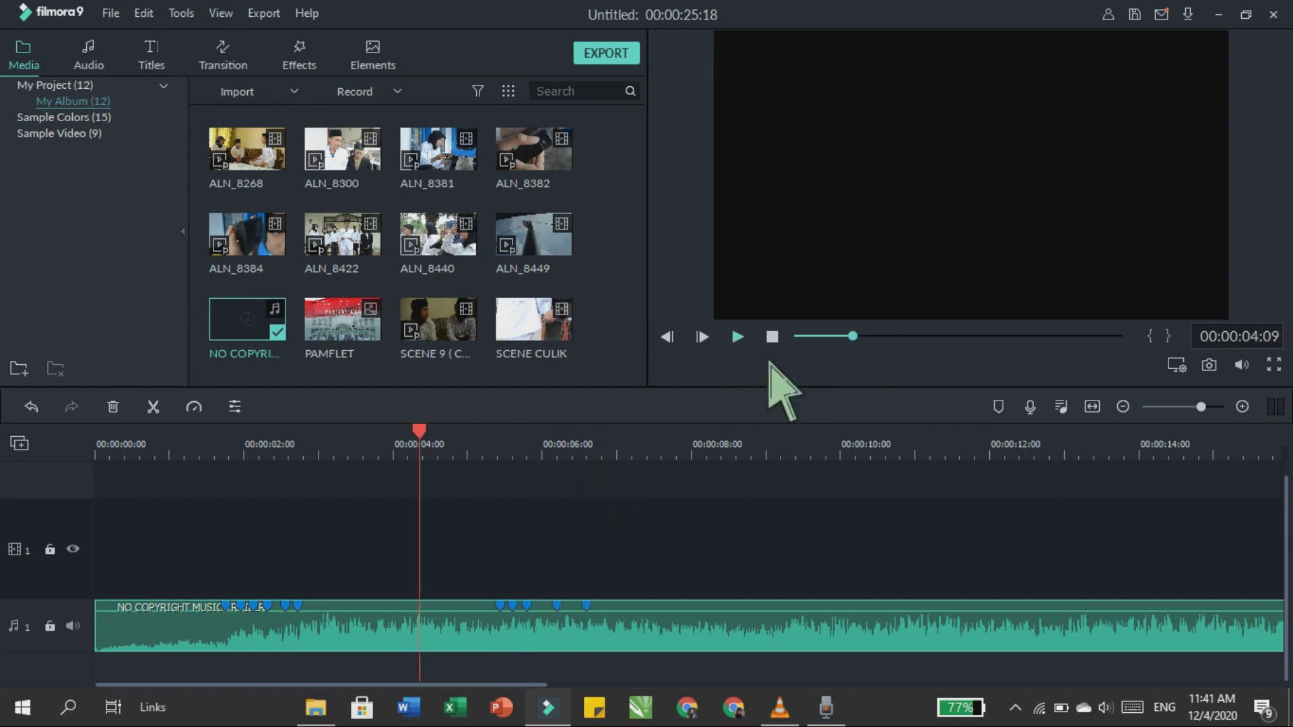
{"action": "key", "text": "m"}
{"action": "key", "text": "m"}
{"action": "key", "text": "m"}
{"action": "key", "text": "space"}
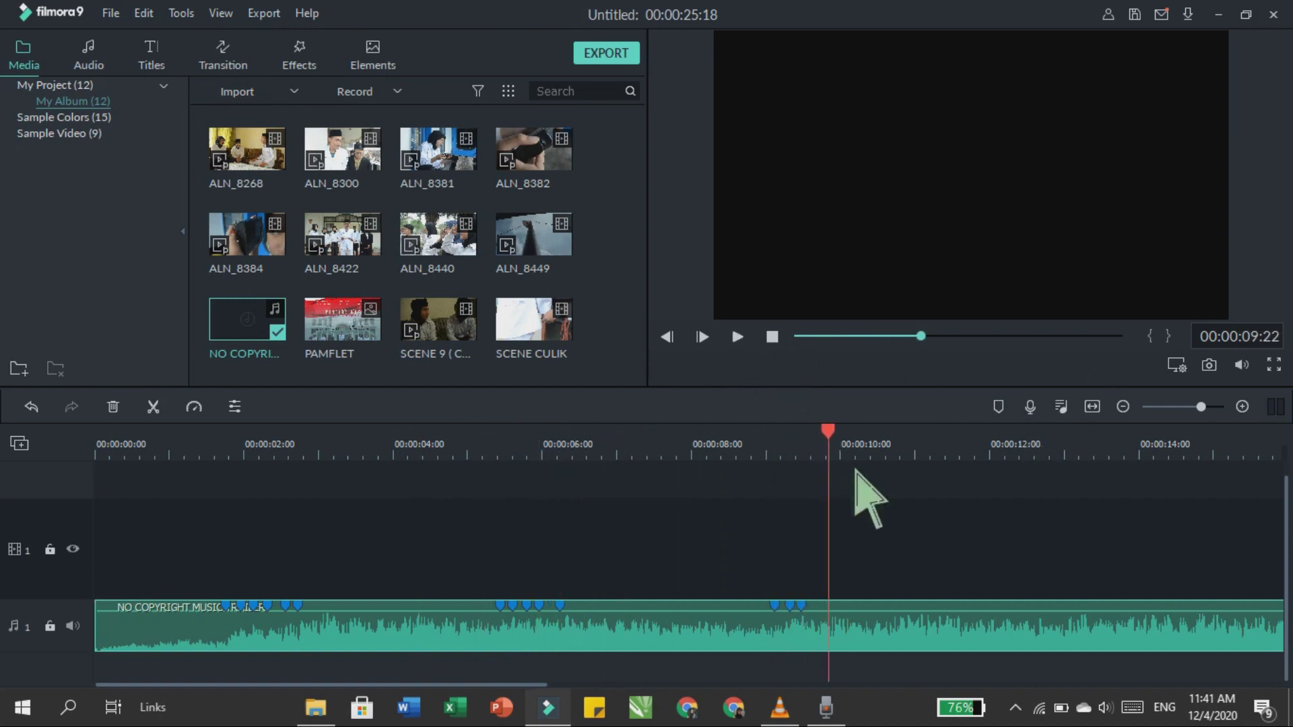
Step: Mark the music's beats between roughly 12 and 16 seconds
{"action": "left_click", "coordinate": [999, 444]}
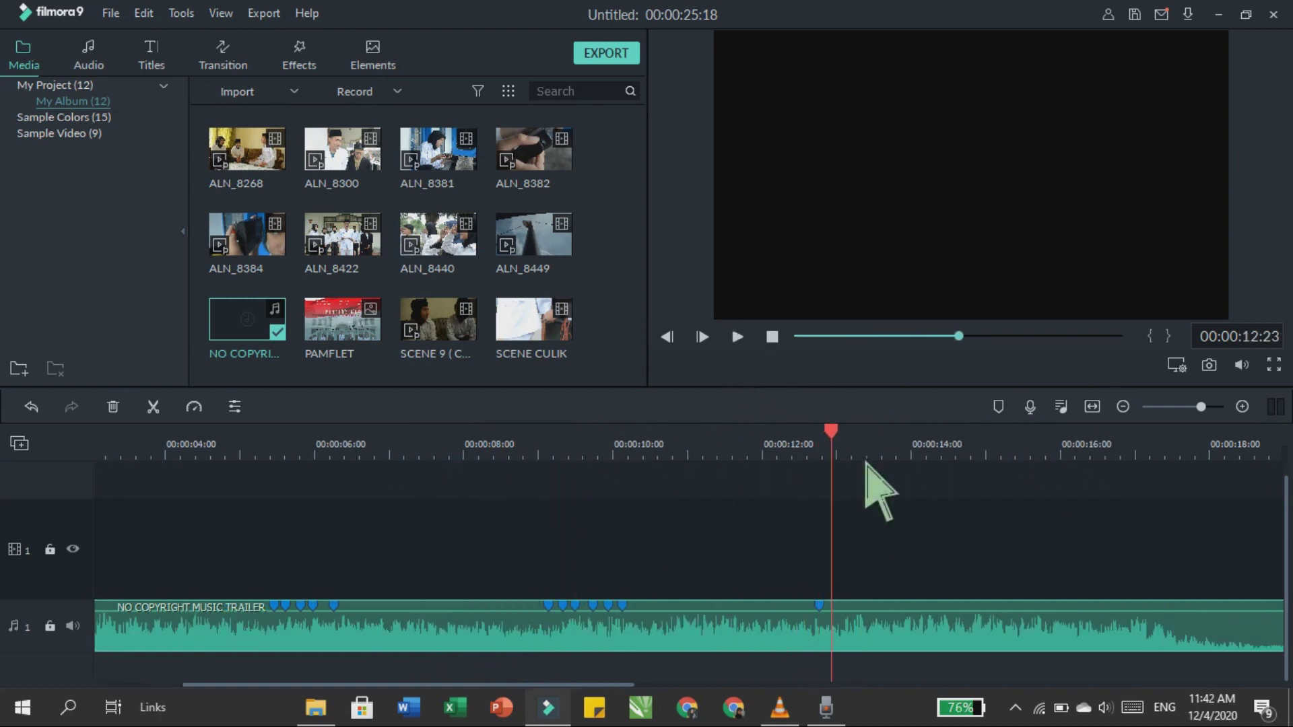
{"action": "key", "text": "space"}
{"action": "key", "text": "m"}
{"action": "key", "text": "m"}
{"action": "key", "text": "m"}
{"action": "key", "text": "m"}
{"action": "key", "text": "m"}
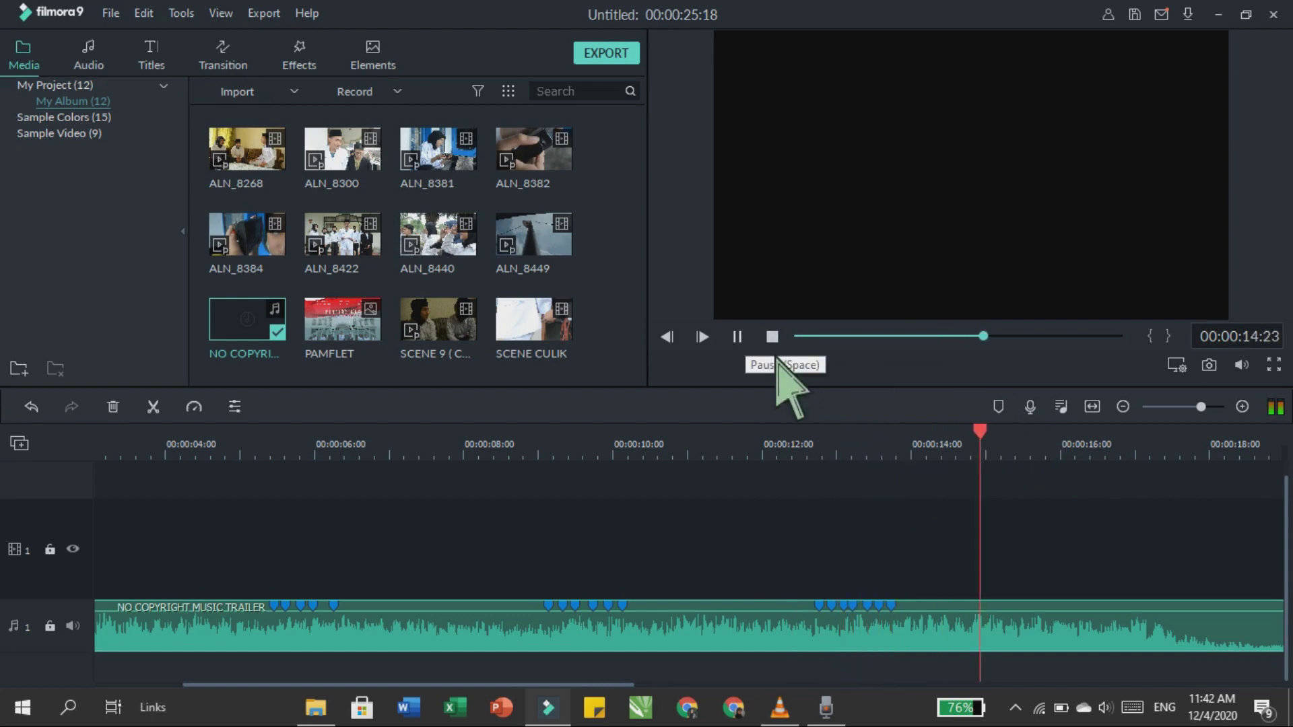
{"action": "key", "text": "space"}
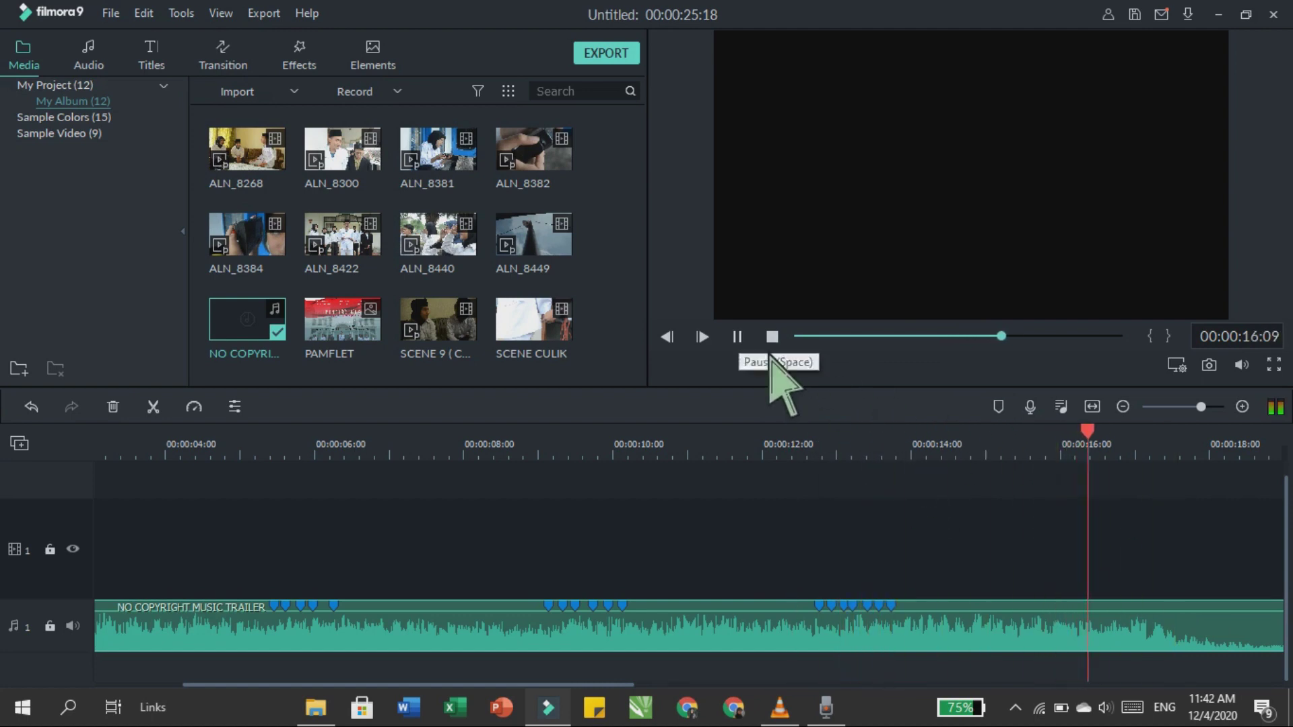
{"action": "key", "text": "space"}
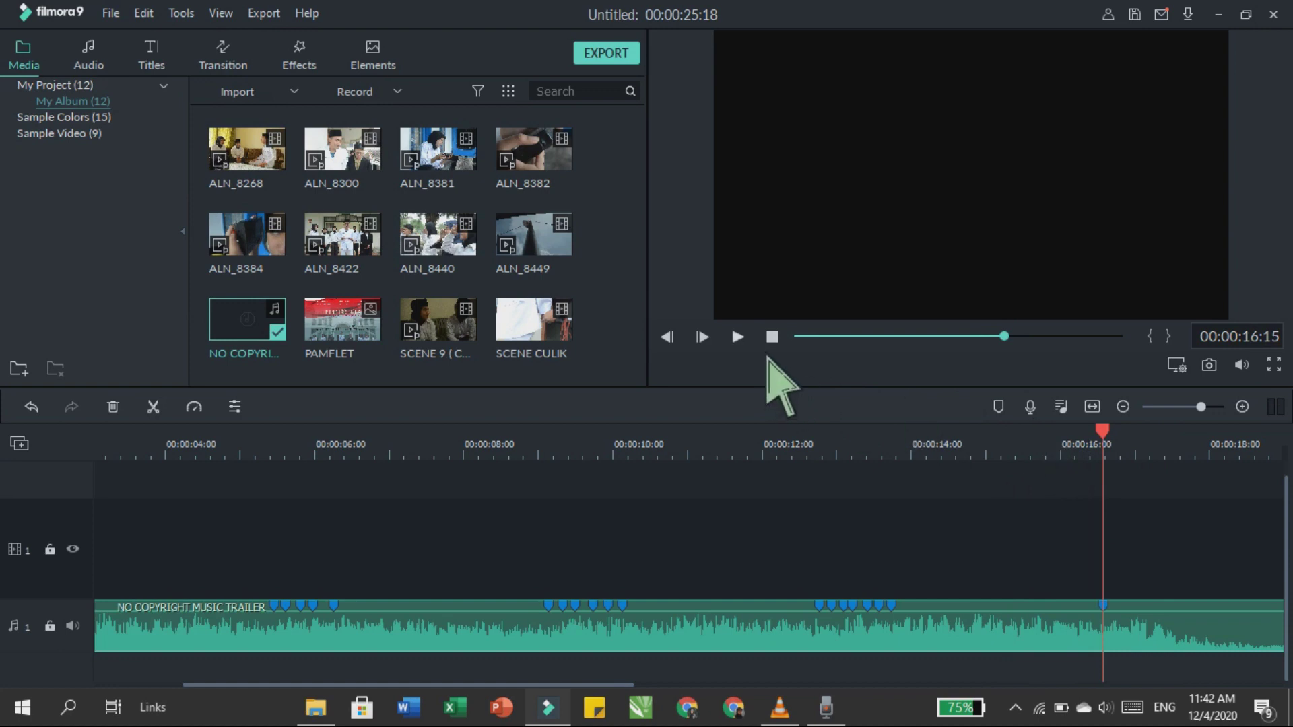
{"action": "key", "text": "space"}
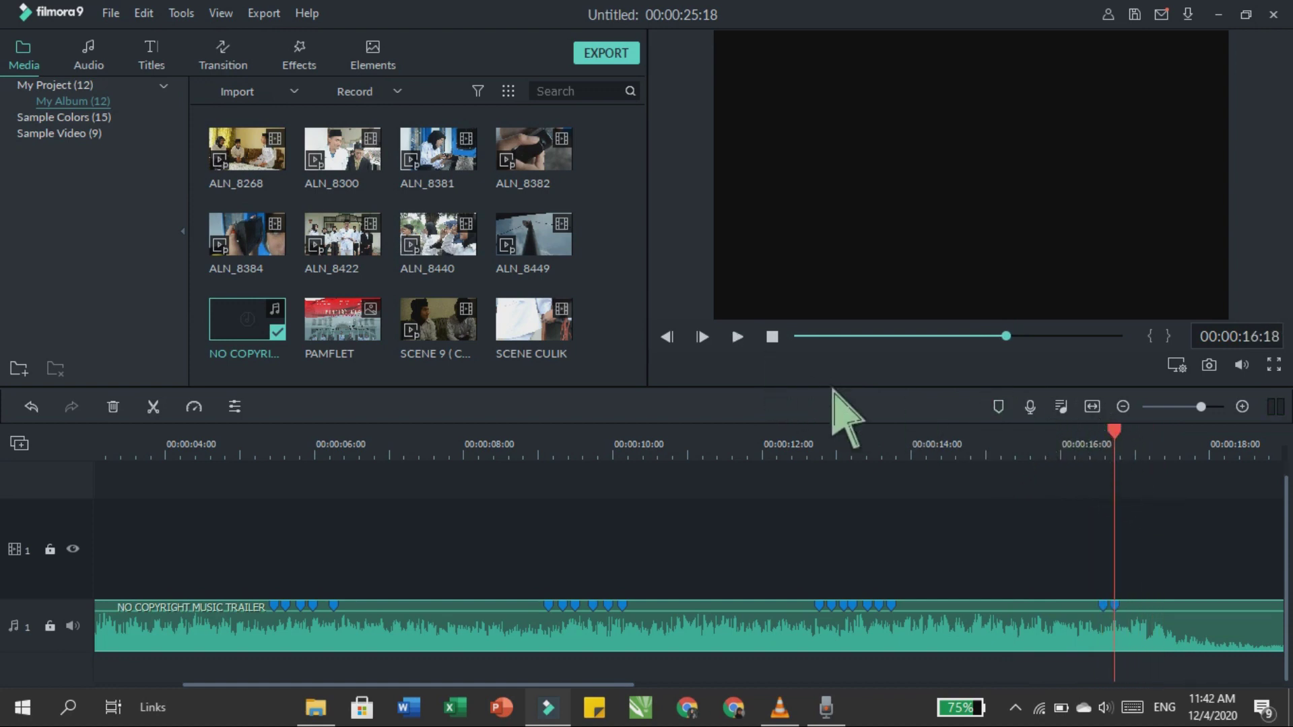
{"action": "key", "text": "space"}
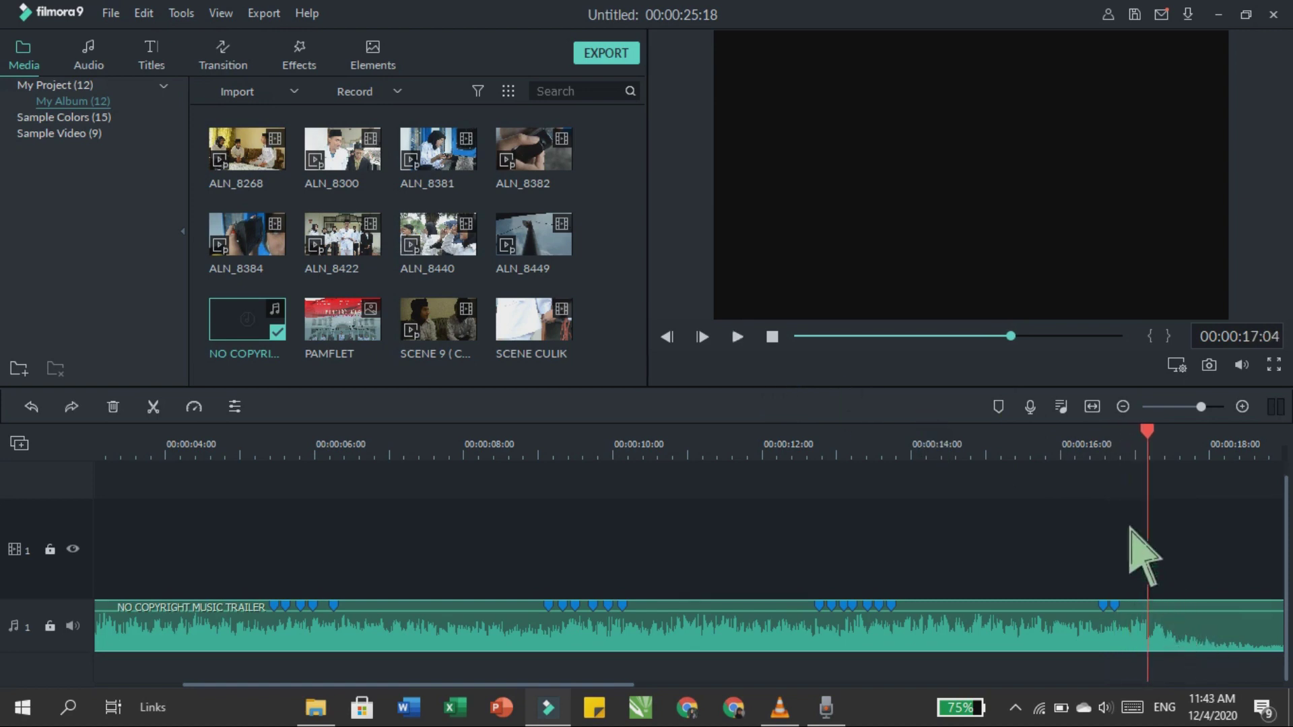
{"action": "left_click", "coordinate": [1054, 452]}
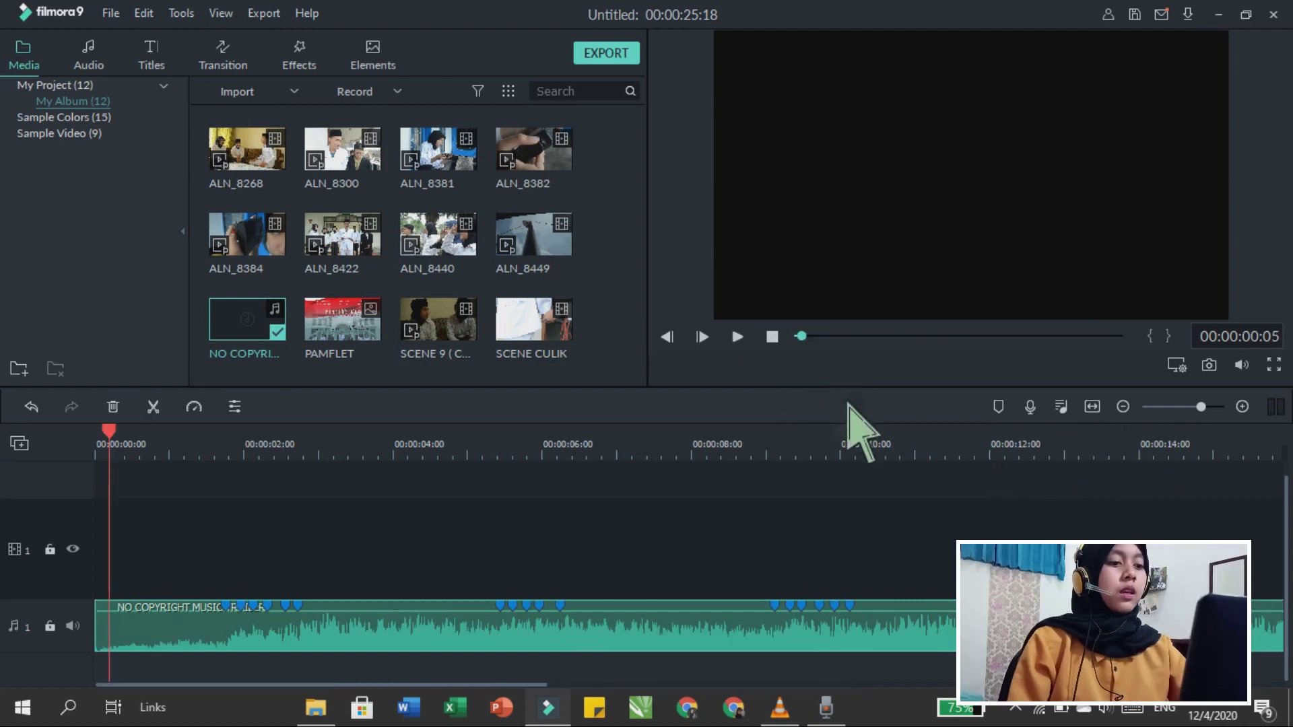
Step: Zoom the timeline in and set the playhead at 00:00:01:24
{"action": "scroll", "coordinate": [419, 487], "scroll_direction": "up", "scroll_amount": 2}
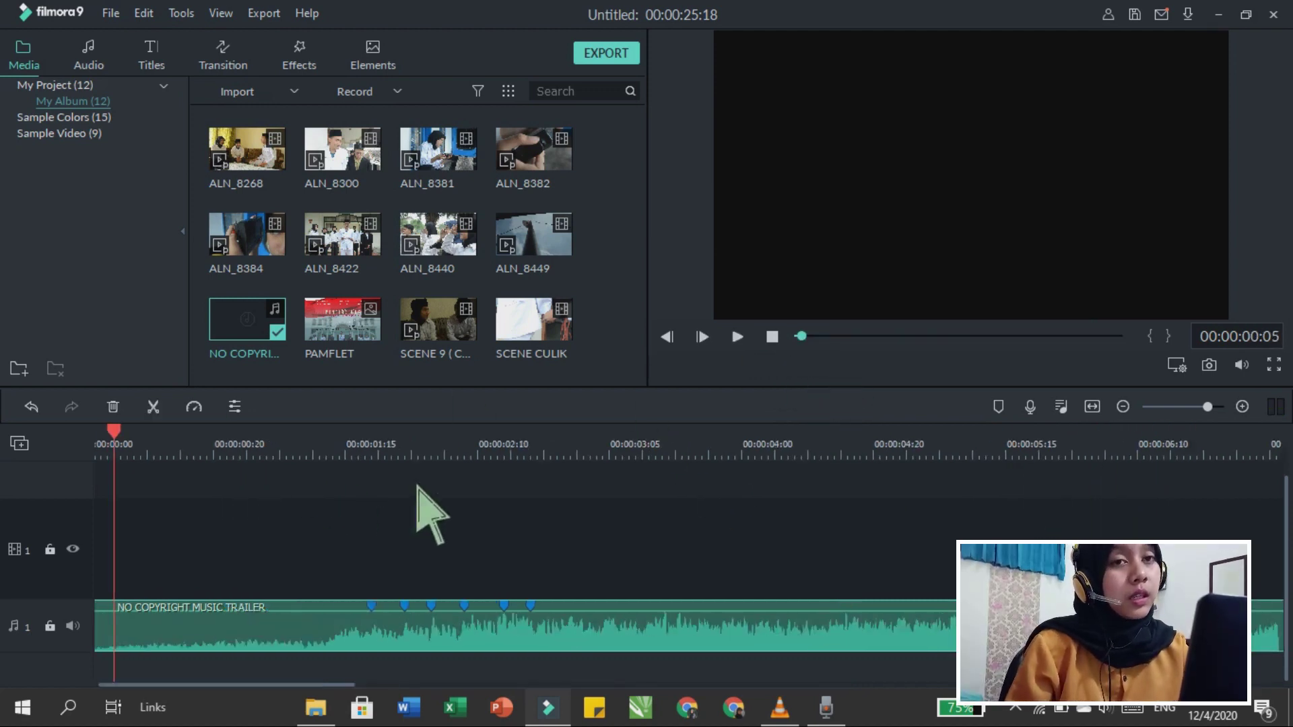
{"action": "scroll", "coordinate": [418, 486], "scroll_direction": "up", "scroll_amount": 1}
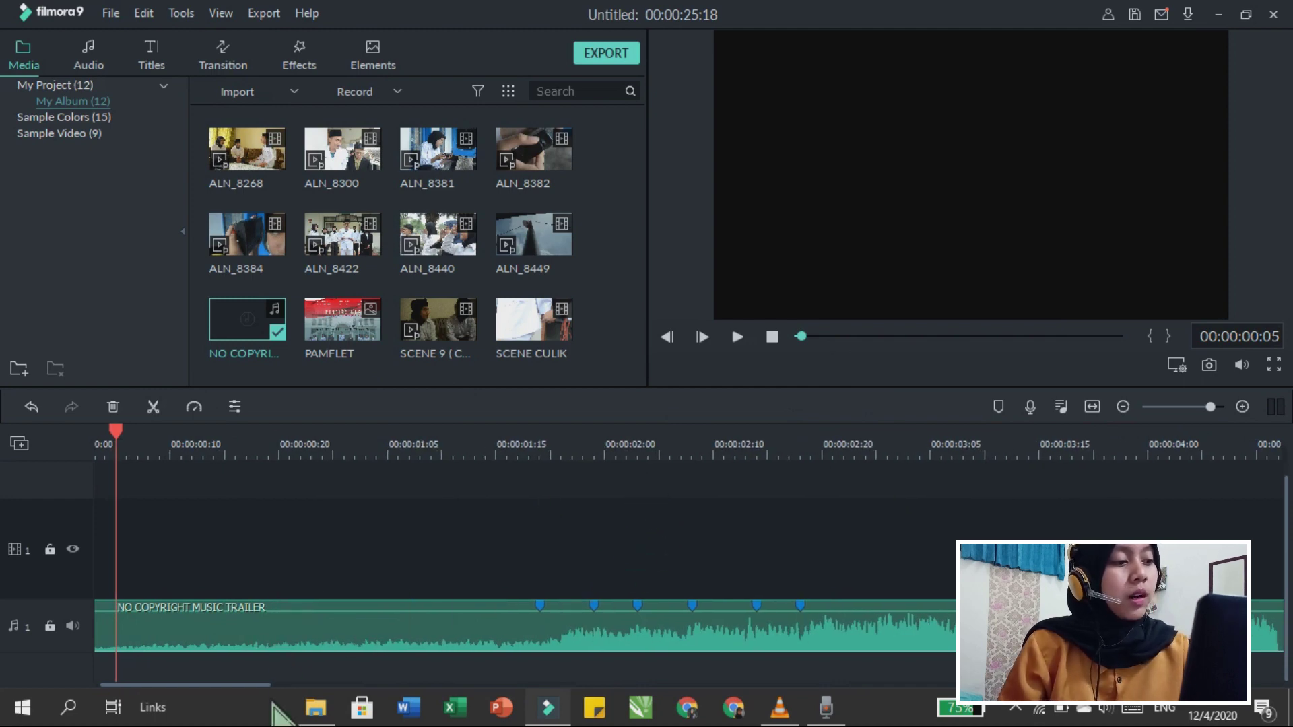
{"action": "left_click", "coordinate": [594, 512]}
{"action": "scroll", "coordinate": [594, 512], "scroll_direction": "down", "scroll_amount": 2}
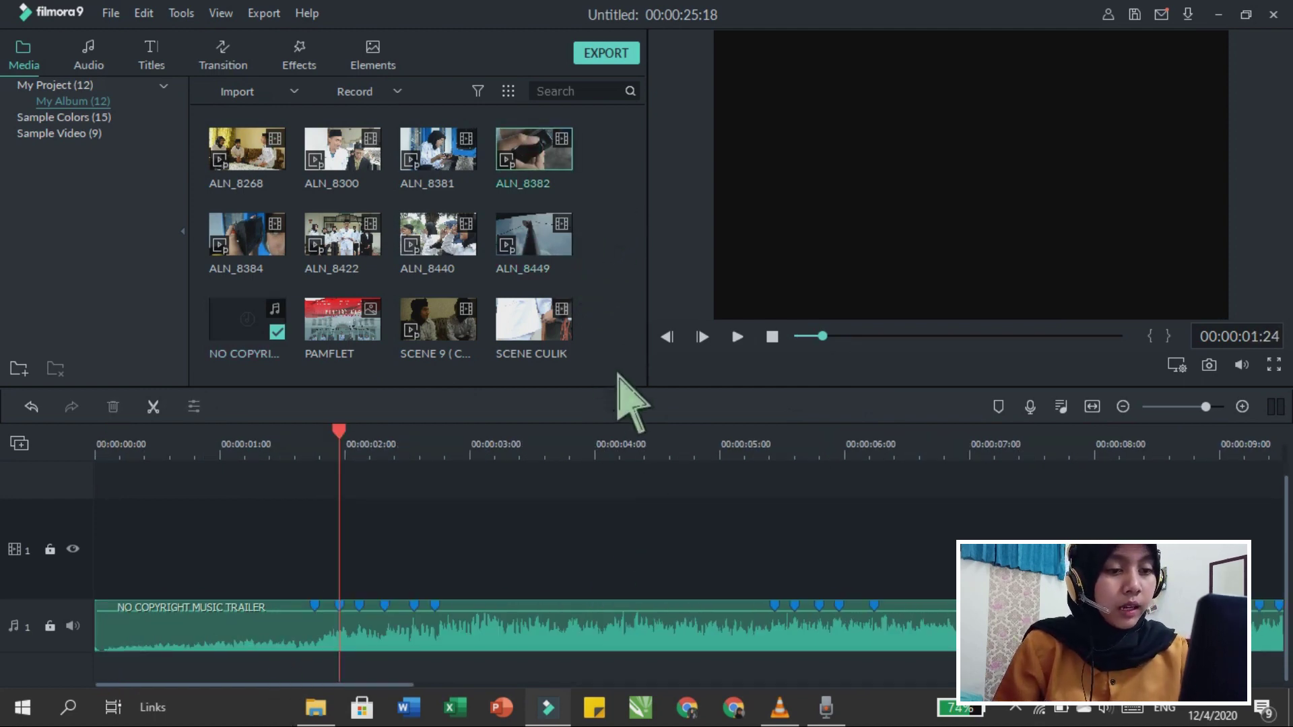
Step: Place ALN_8382 at the video track start, keeping project settings, and mute it
{"action": "left_click_drag", "start_coordinate": [599, 179], "coordinate": [173, 563]}
{"action": "left_click", "coordinate": [869, 378]}
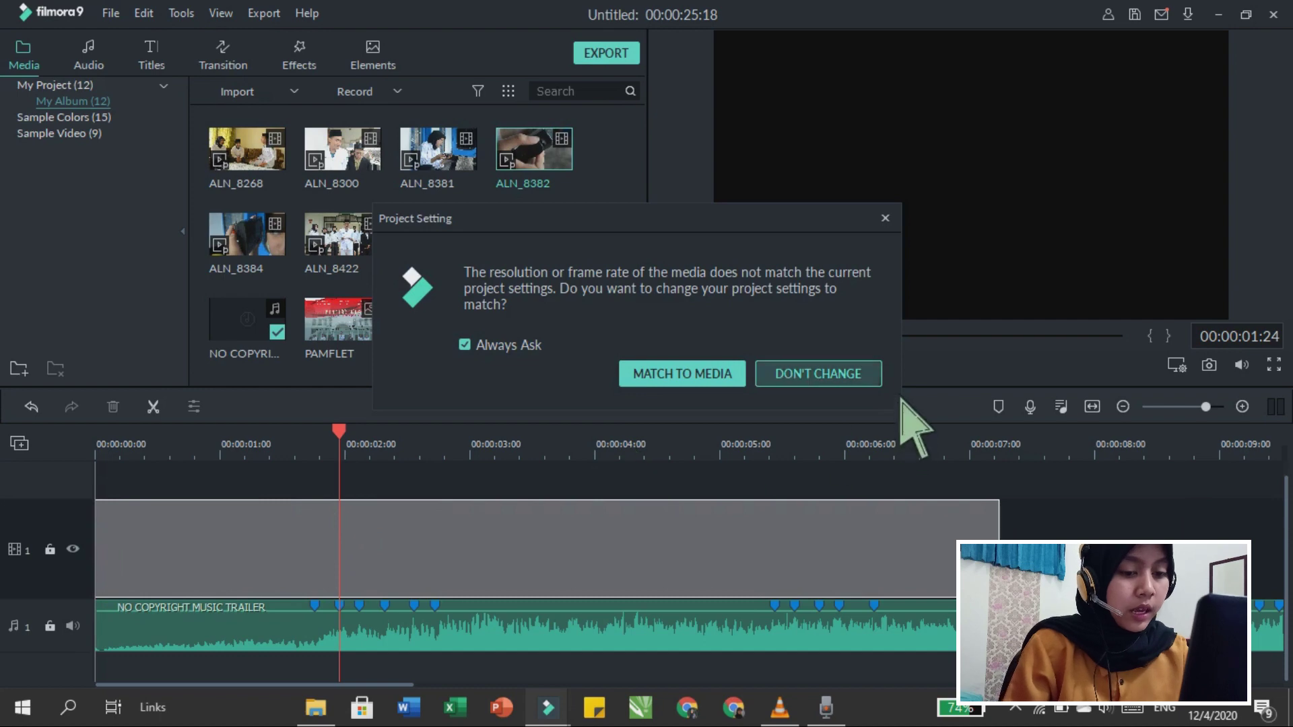
{"action": "right_click", "coordinate": [314, 532]}
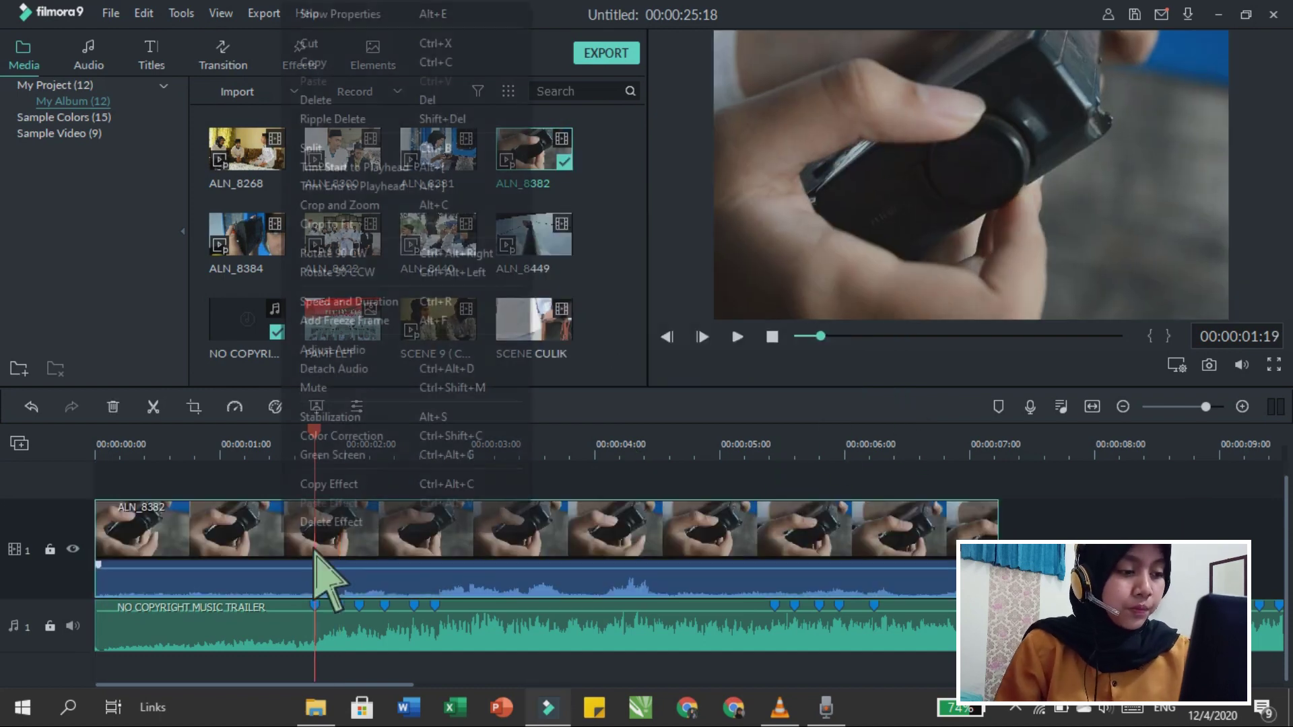
{"action": "left_click", "coordinate": [346, 387]}
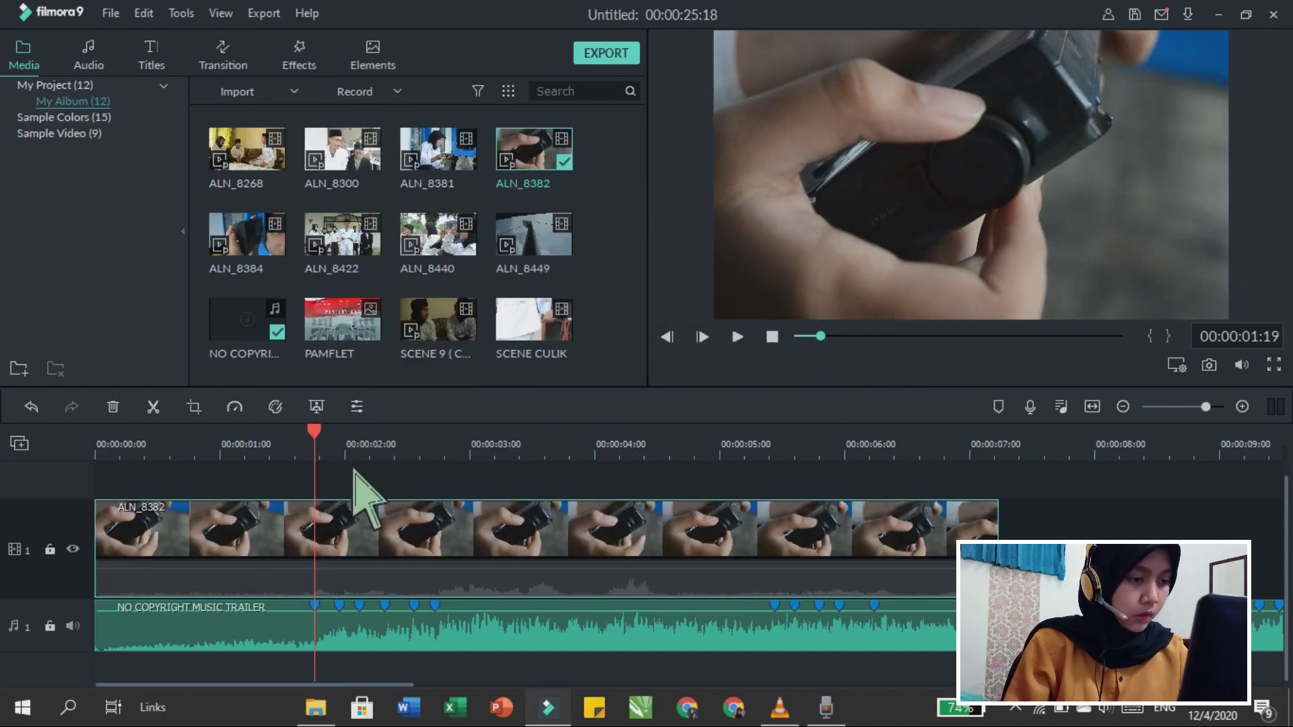
Step: Split ALN_8382 at the first beat marker and 01:24, deleting the extra pieces
{"action": "key", "text": "Left"}
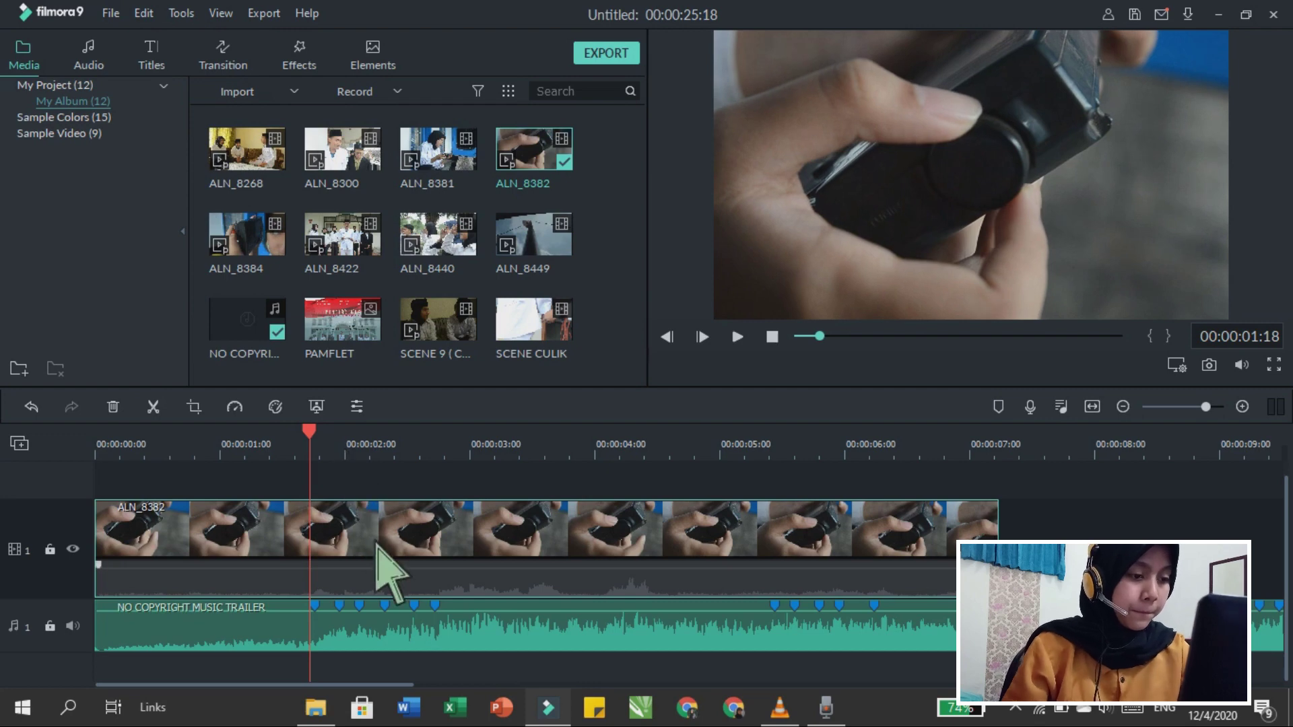
{"action": "key", "text": "ctrl+b"}
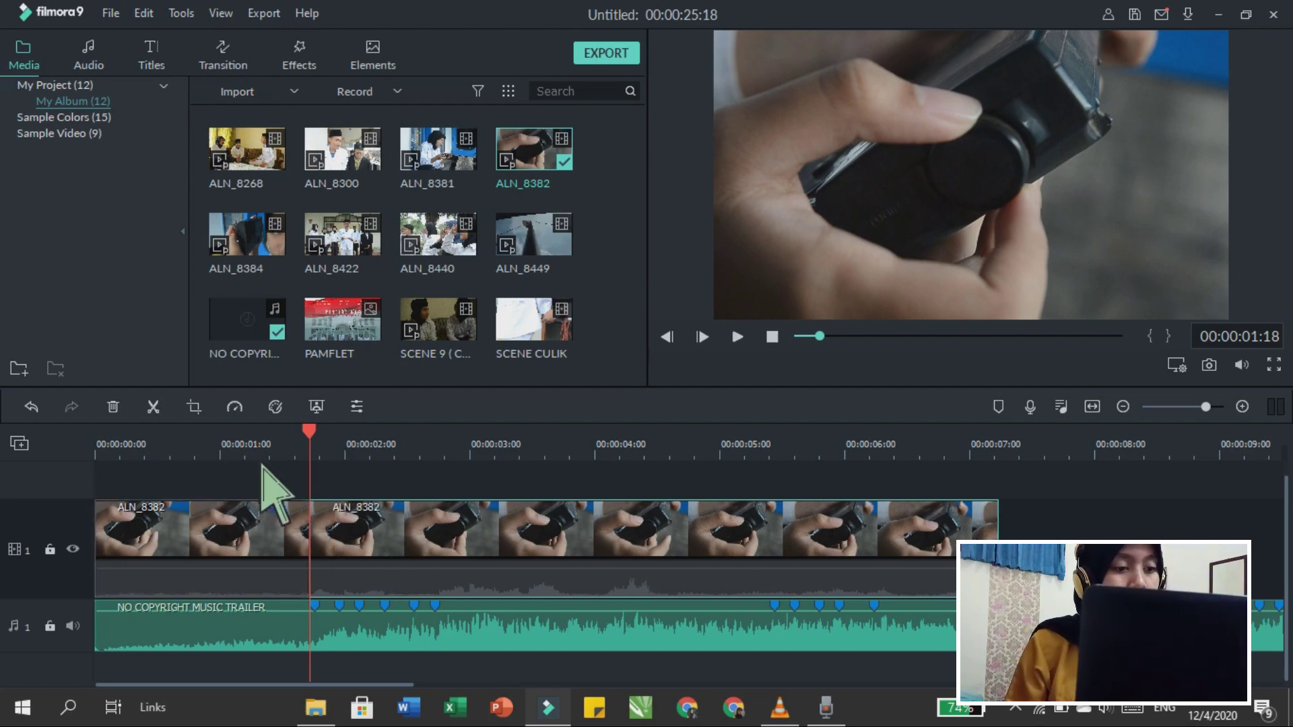
{"action": "left_click_drag", "start_coordinate": [339, 455], "coordinate": [384, 520]}
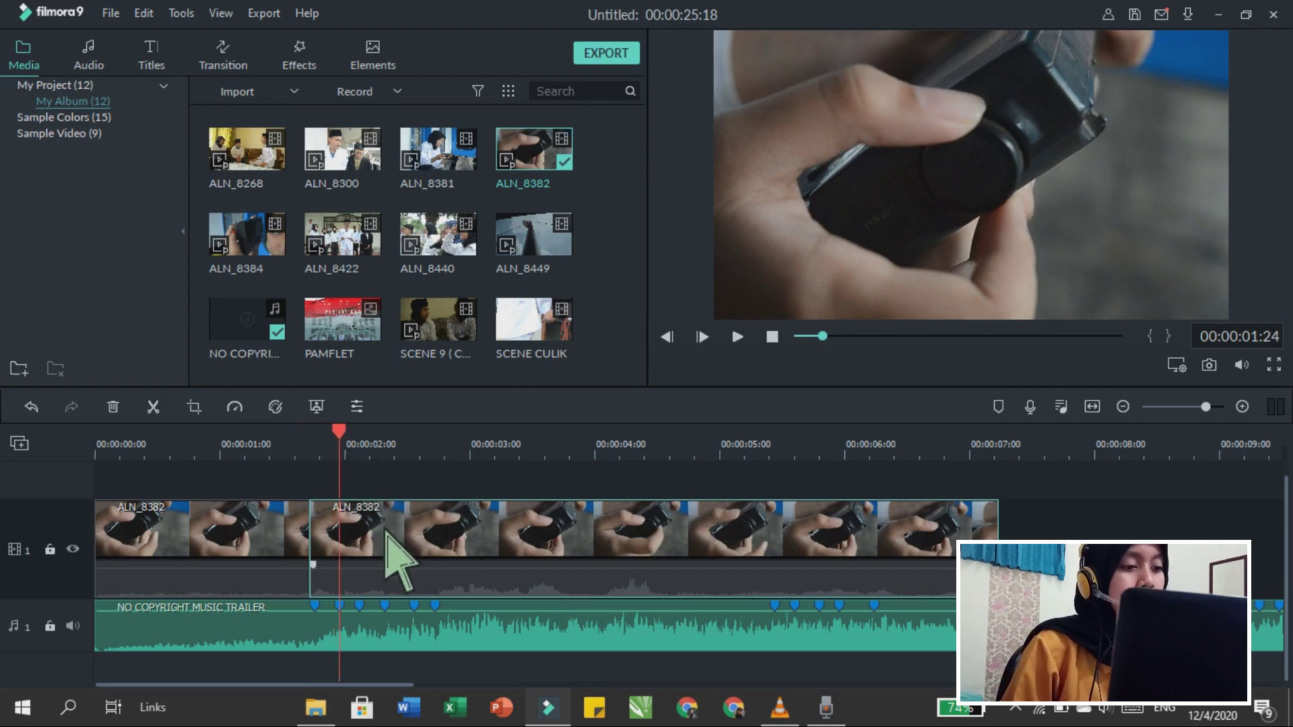
{"action": "left_click", "coordinate": [152, 407]}
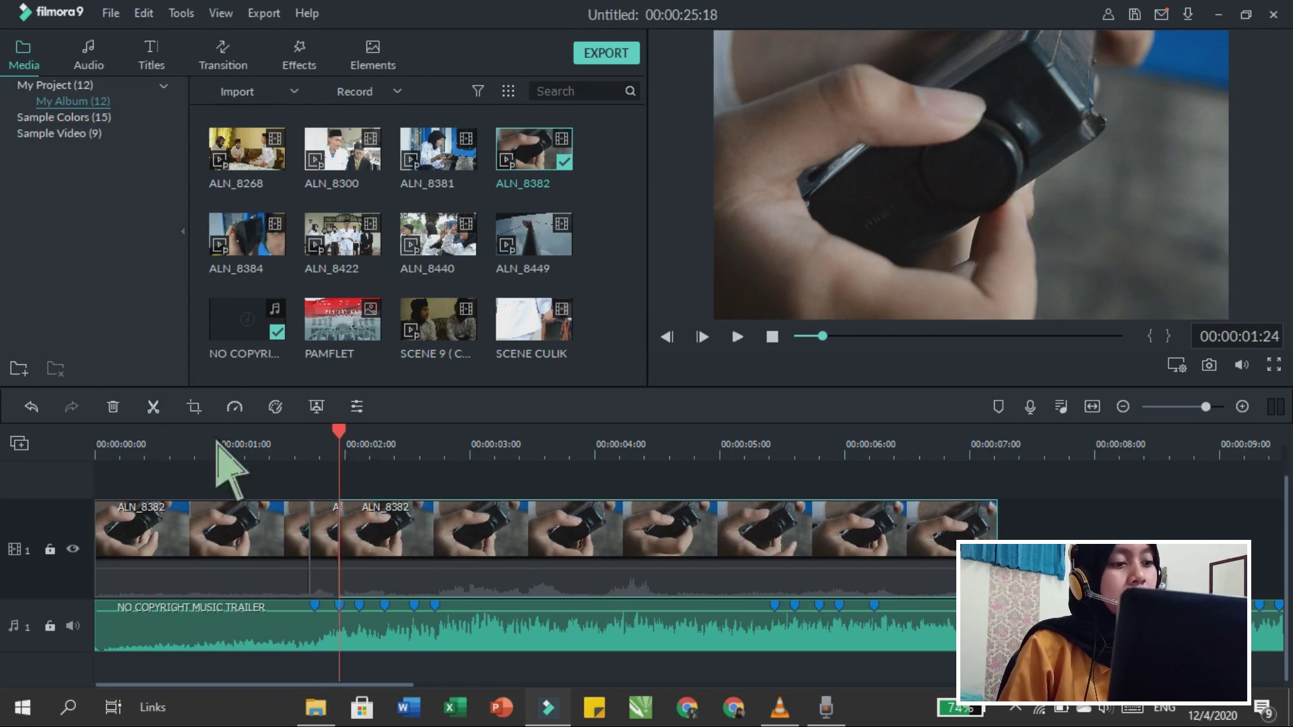
{"action": "right_click", "coordinate": [369, 557]}
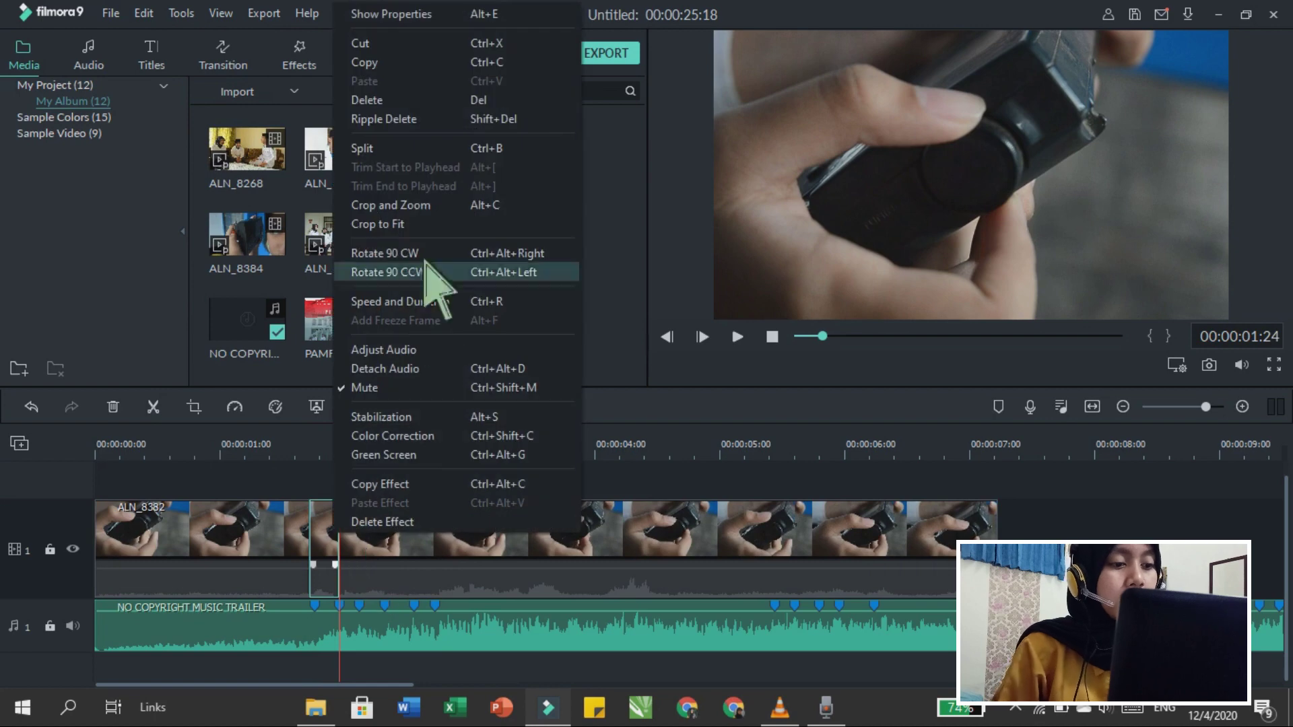
{"action": "left_click", "coordinate": [426, 98]}
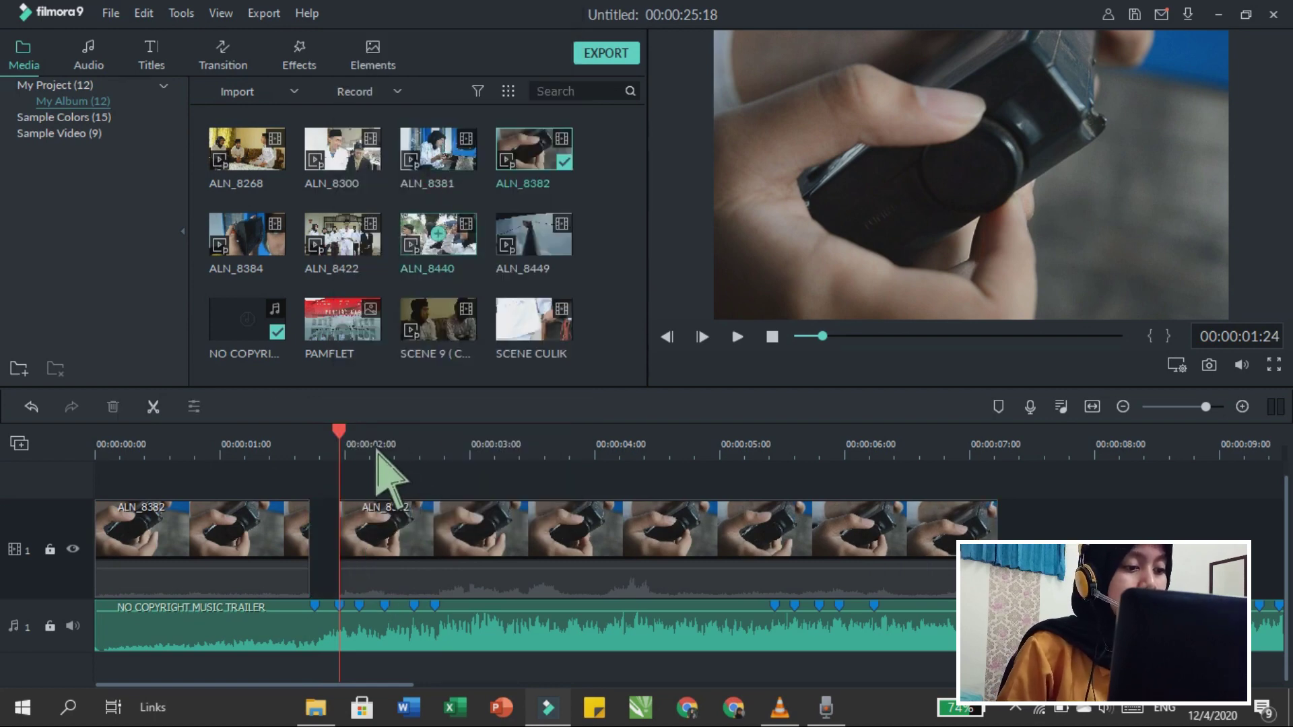
{"action": "left_click", "coordinate": [424, 548]}
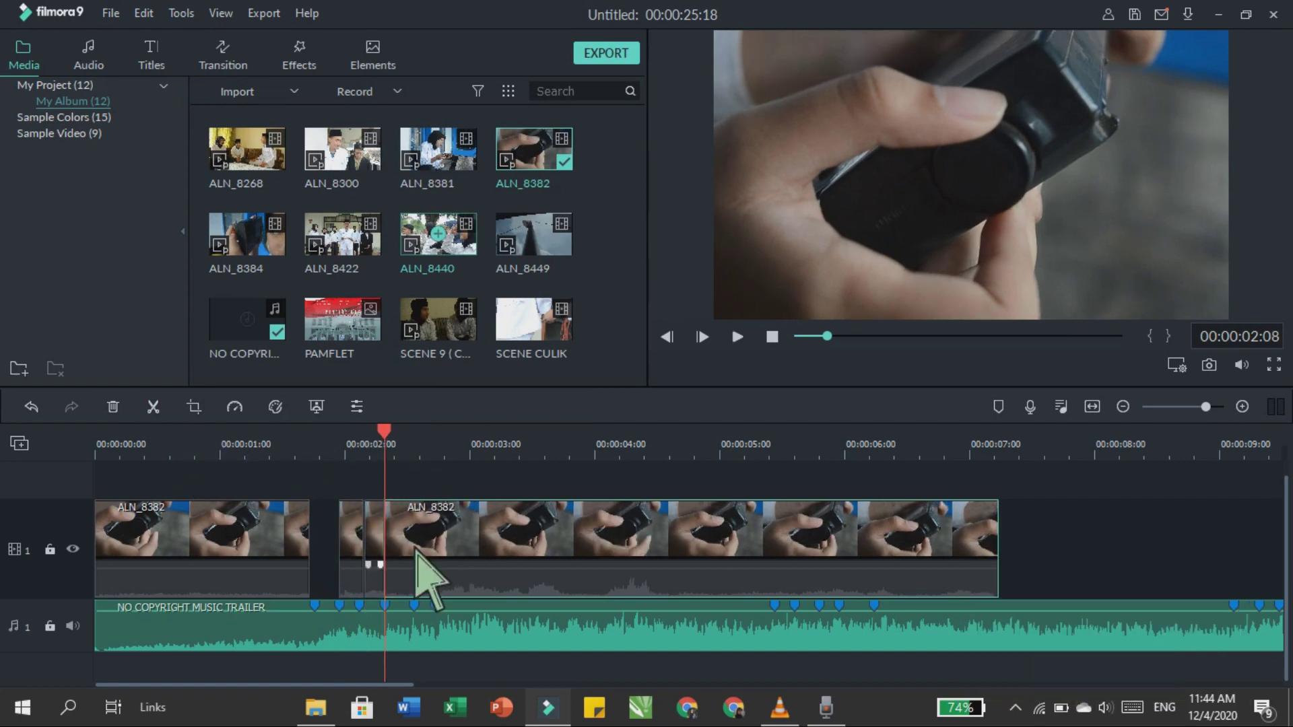
{"action": "right_click", "coordinate": [415, 553]}
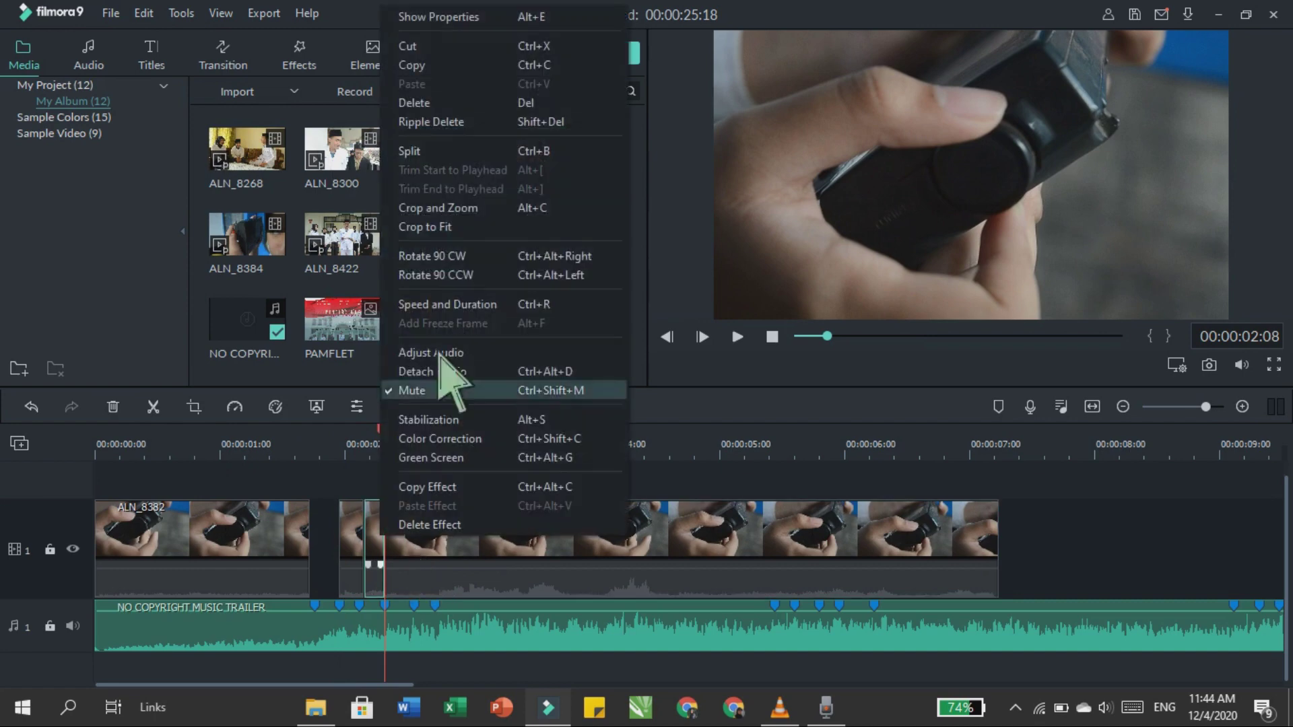
{"action": "left_click", "coordinate": [477, 125]}
{"action": "left_click", "coordinate": [479, 538]}
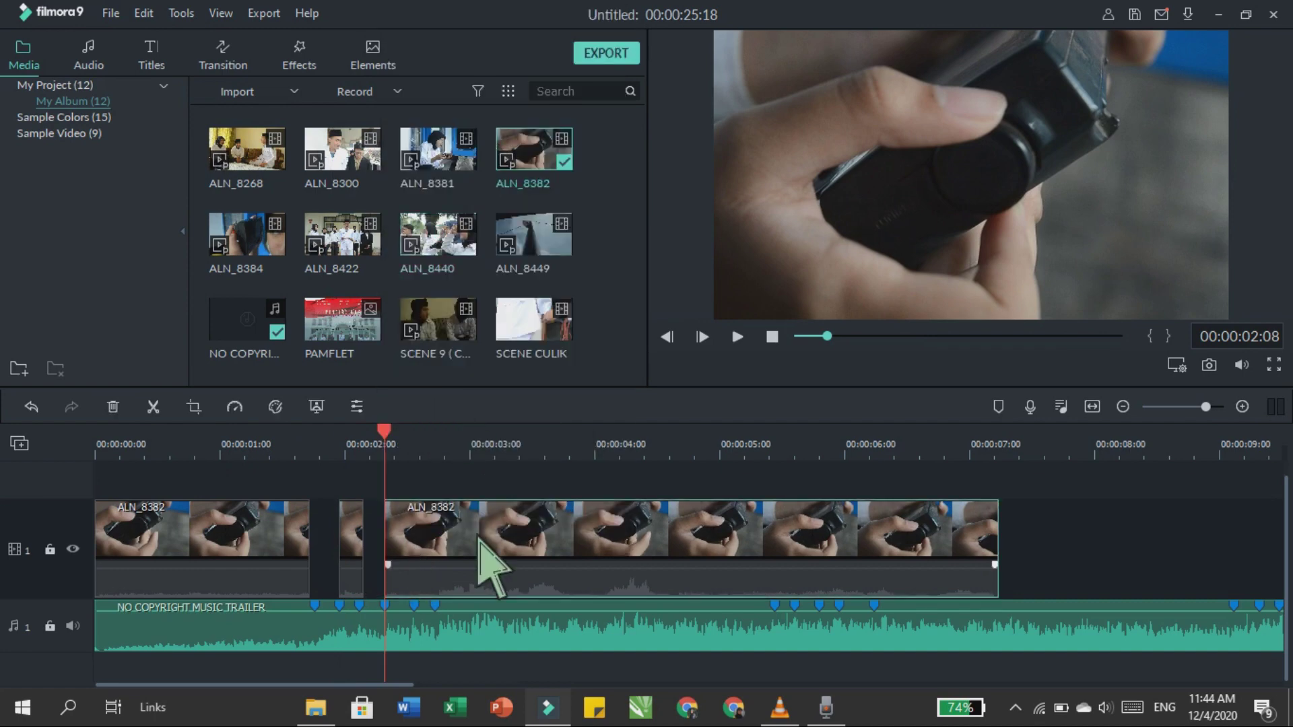
{"action": "key", "text": "Delete"}
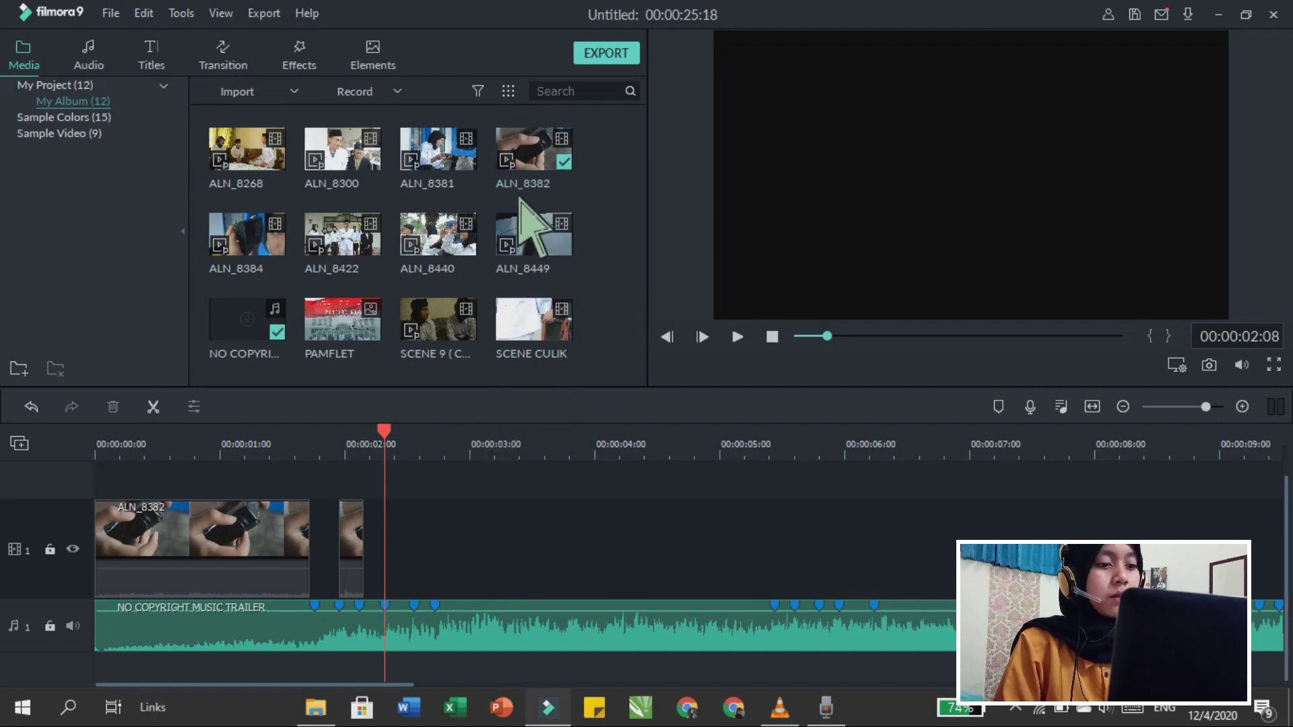
Step: Add muted ALN_8381 after the ALN_8382 pieces, cut at 02:13 with the rest deleted
{"action": "mouse_move", "coordinate": [518, 244]}
{"action": "left_mouse_down"}
{"action": "mouse_move", "coordinate": [417, 567]}
{"action": "mouse_move", "coordinate": [447, 490]}
{"action": "left_mouse_up"}
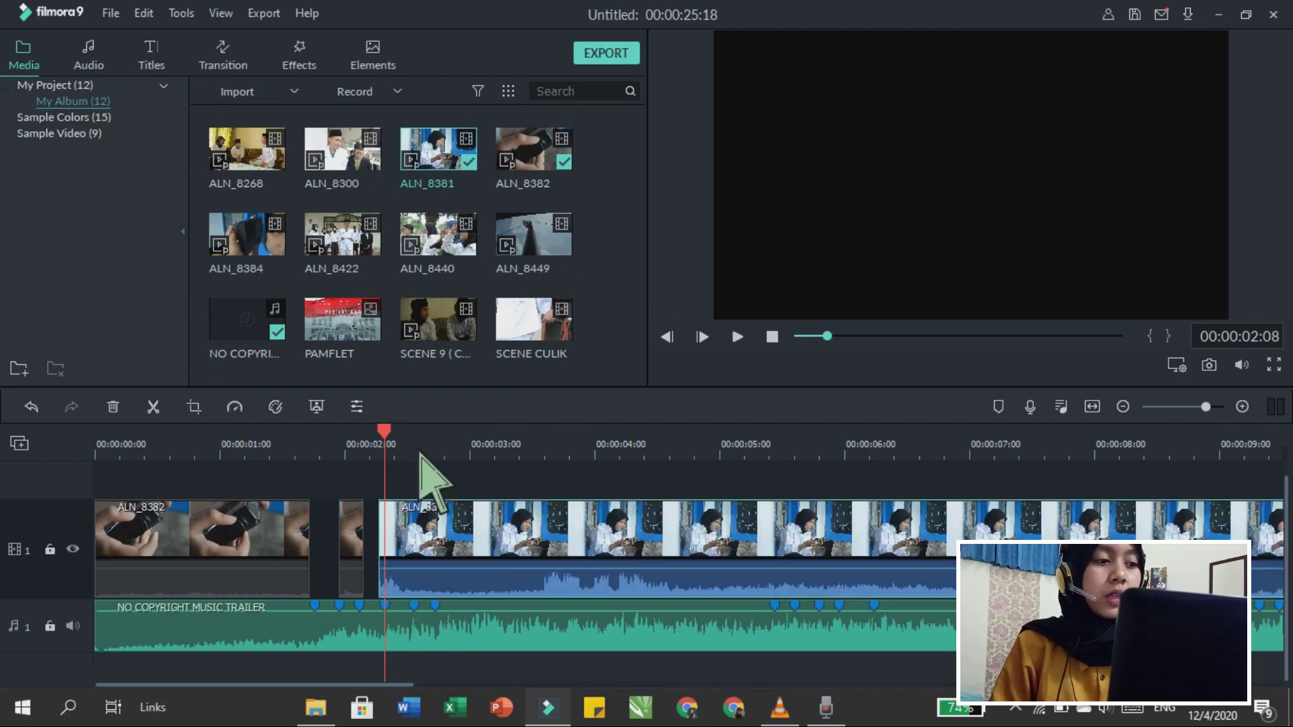
{"action": "right_click", "coordinate": [485, 569]}
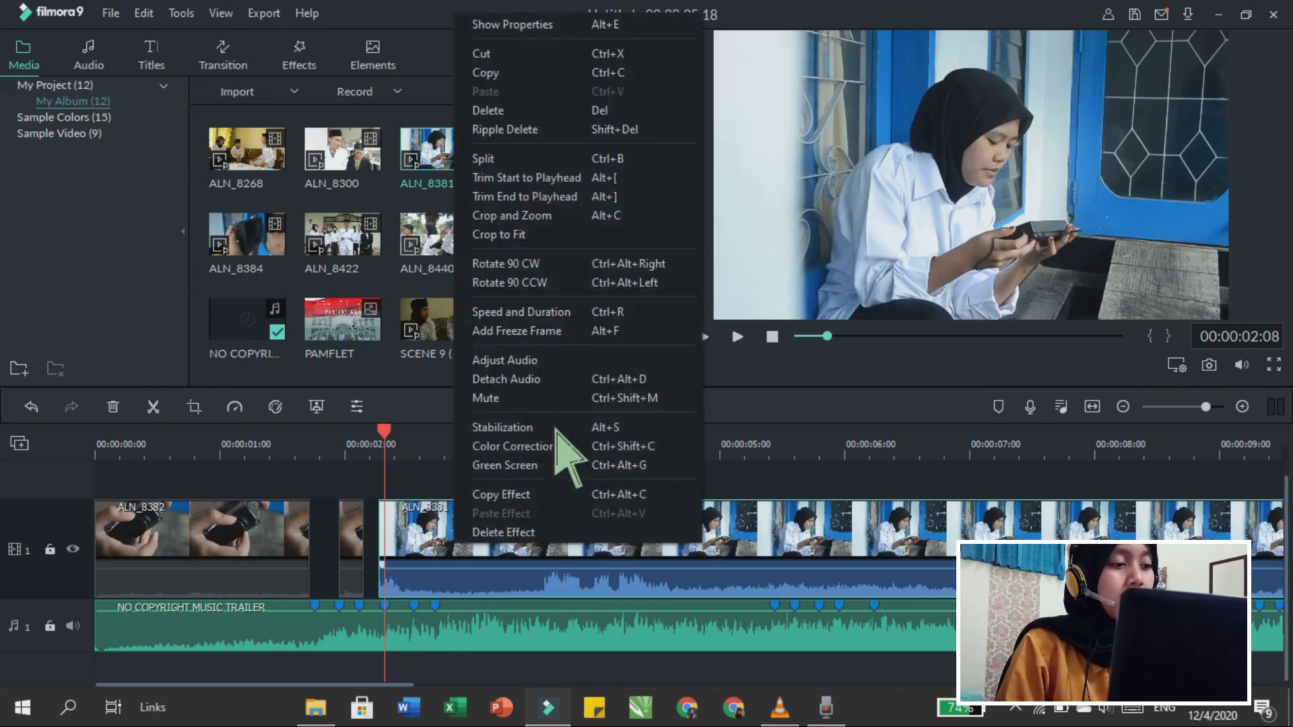
{"action": "left_click", "coordinate": [562, 401]}
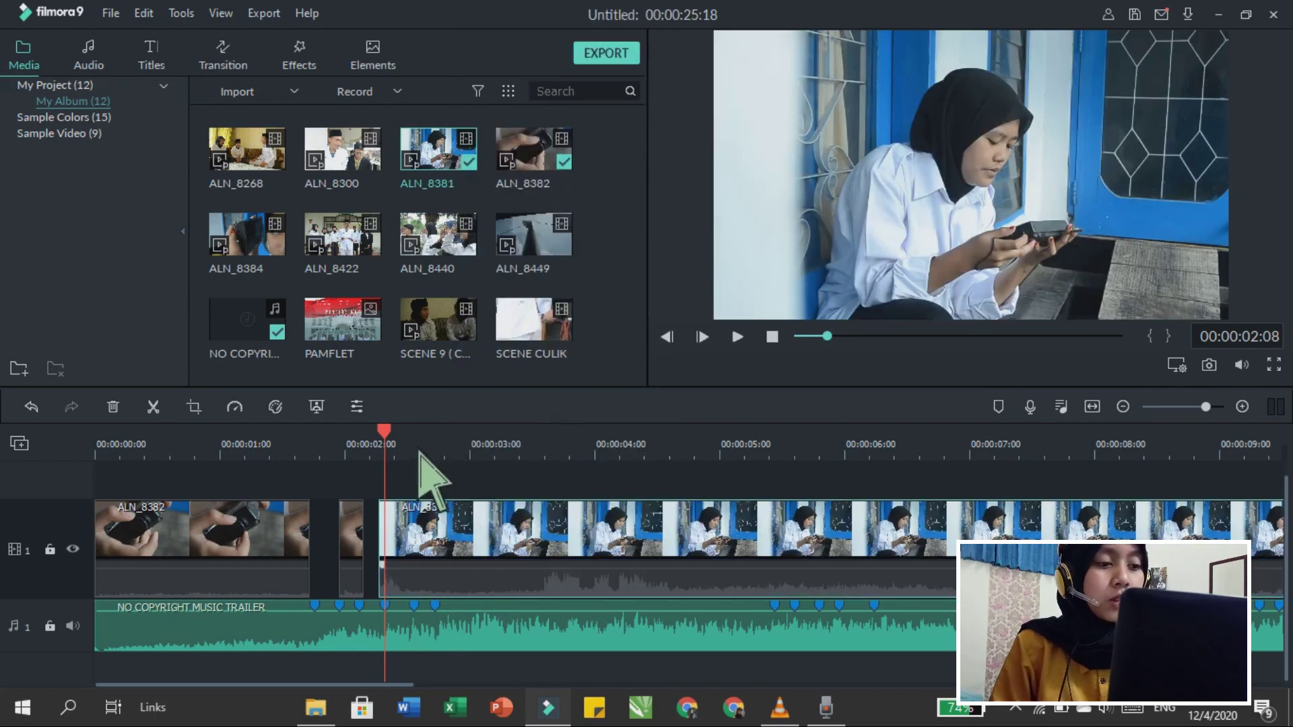
{"action": "key", "text": "Right"}
{"action": "key", "text": "Right"}
{"action": "key", "text": "Right"}
{"action": "key", "text": "Right"}
{"action": "key", "text": "Right"}
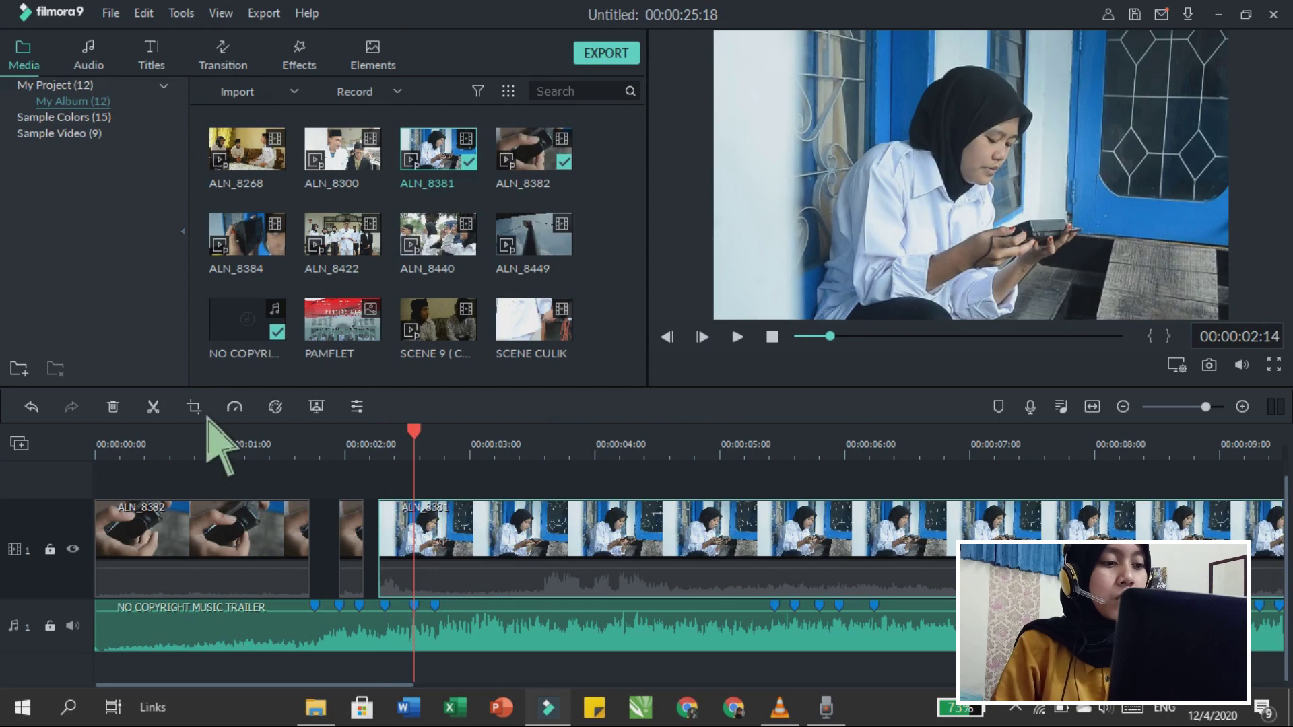
{"action": "key", "text": "ctrl+b"}
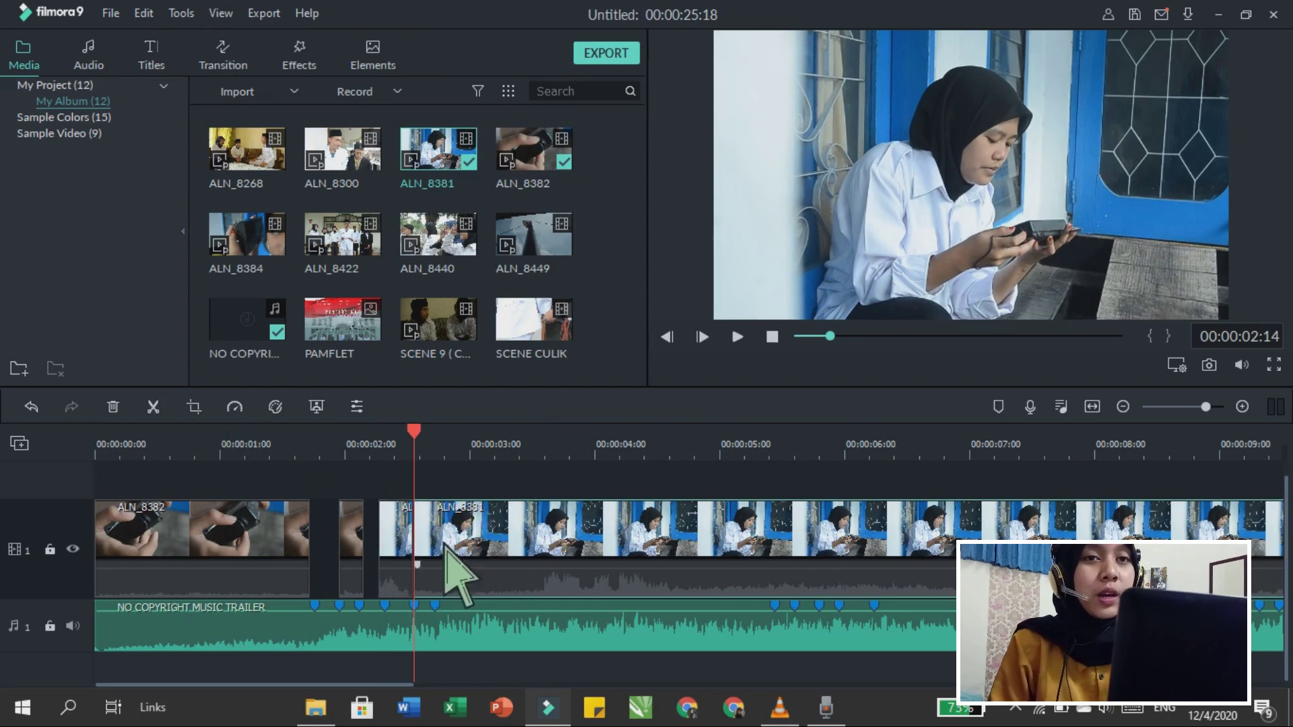
{"action": "key", "text": "Delete"}
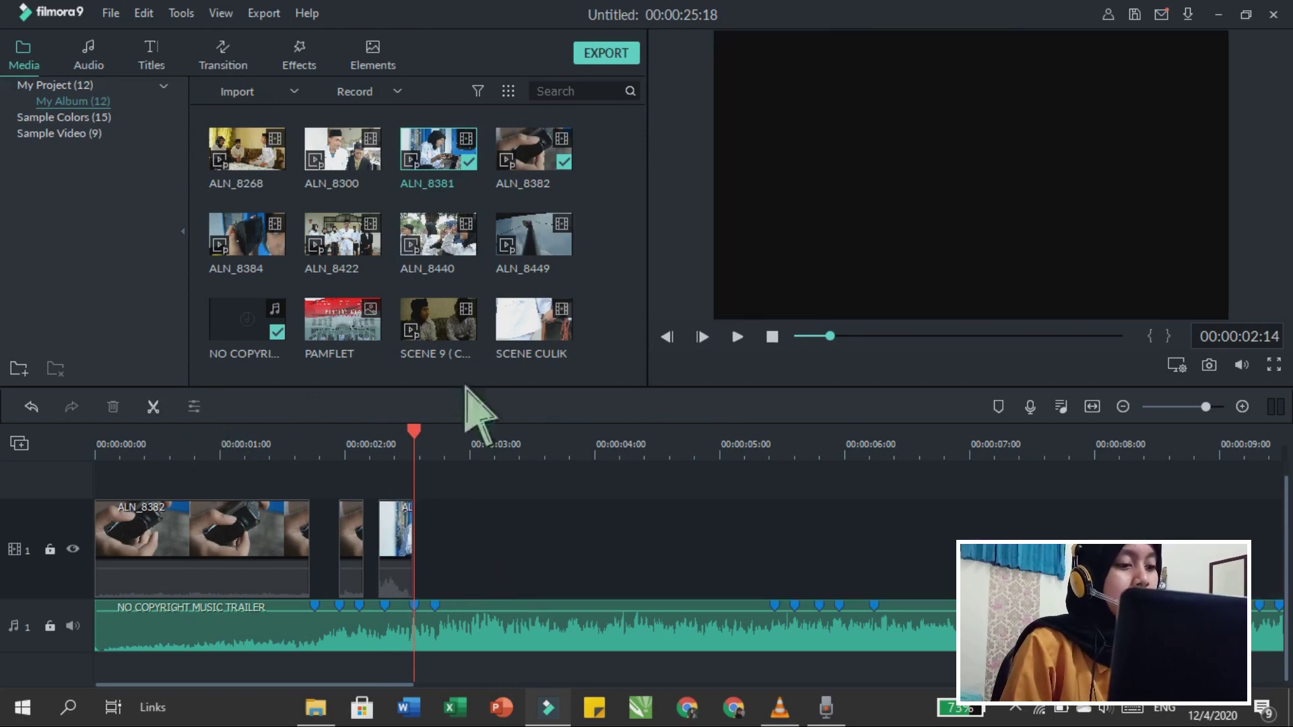
Step: Place ALN_8384 after ALN_8381 on the video track and mute it
{"action": "left_click_drag", "start_coordinate": [343, 256], "coordinate": [472, 579]}
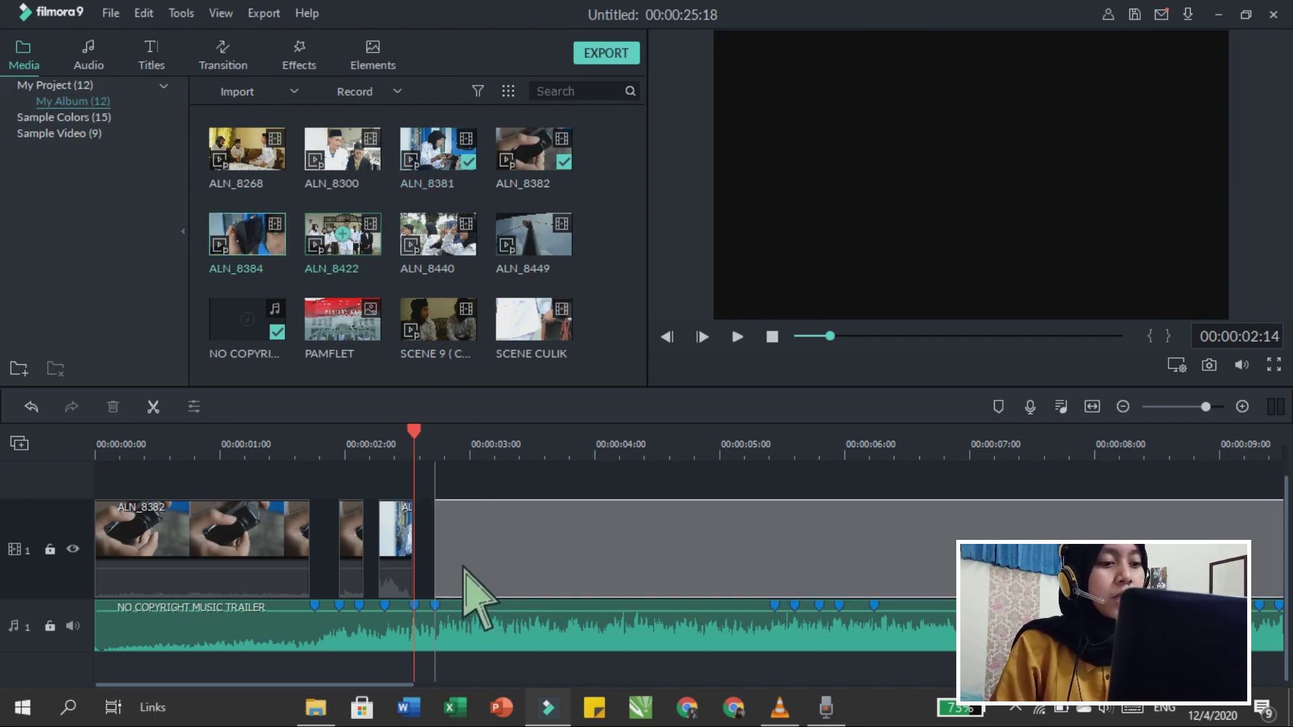
{"action": "left_click_drag", "start_coordinate": [459, 569], "coordinate": [506, 547]}
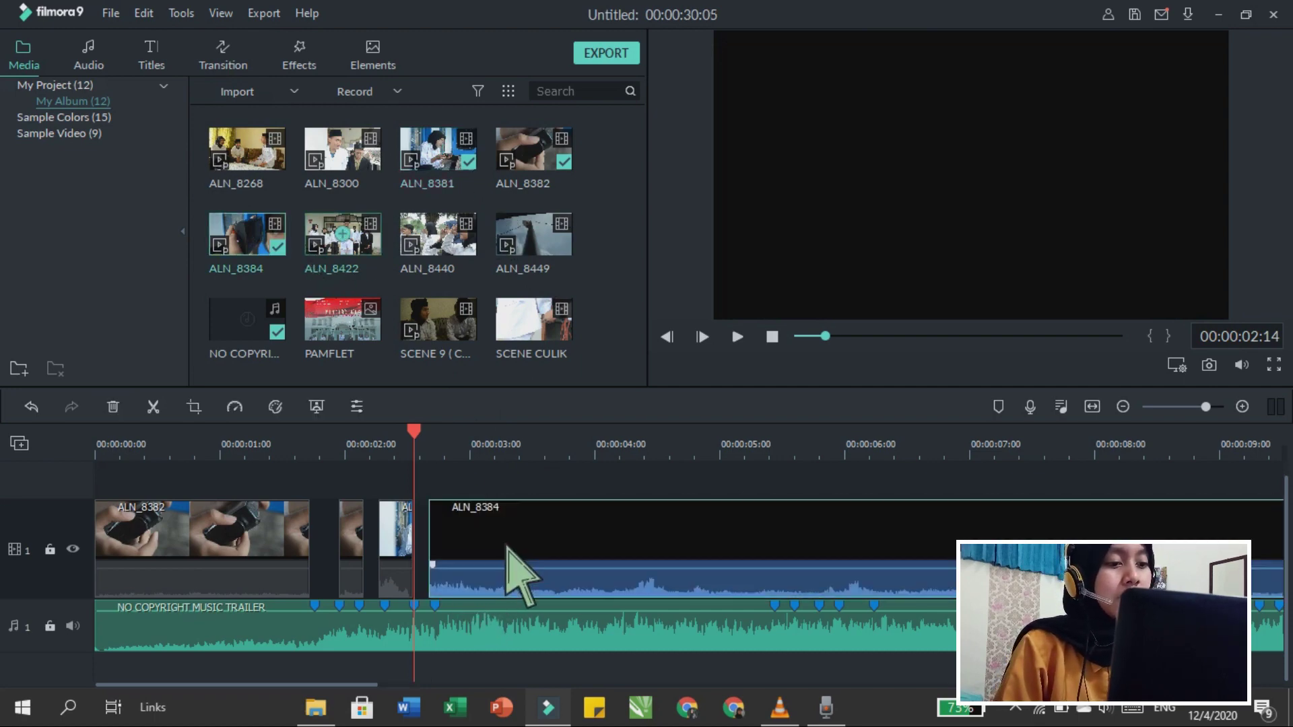
{"action": "right_click", "coordinate": [507, 547]}
{"action": "left_click", "coordinate": [559, 385]}
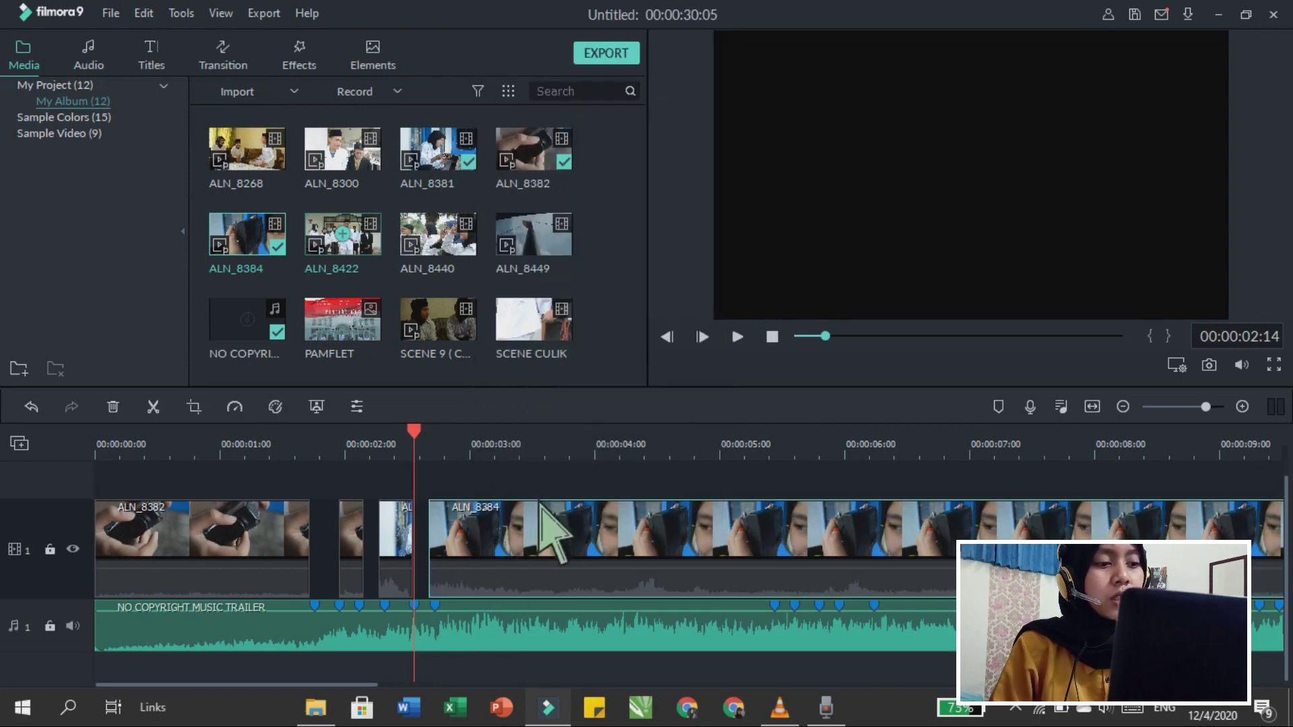
Step: Trim ALN_8384's start to 00:00:05:08, close the gap, and cut it near 05:10
{"action": "left_click", "coordinate": [759, 448]}
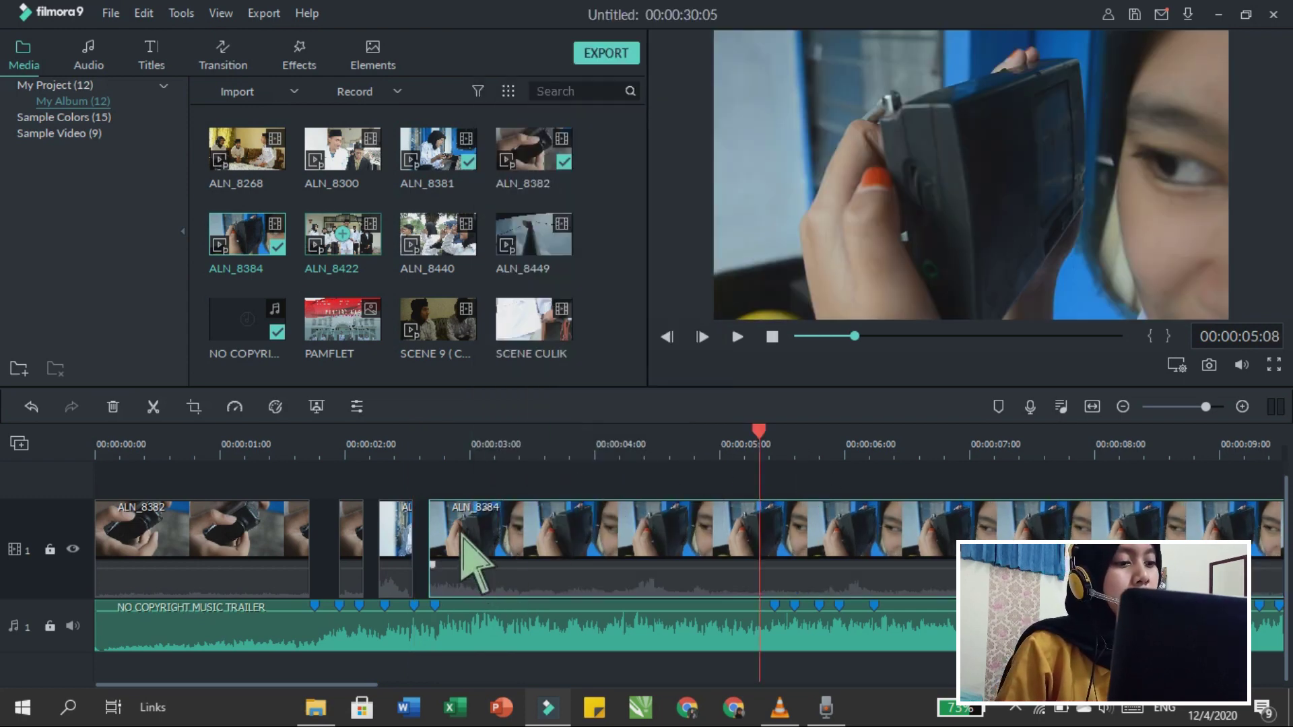
{"action": "left_click_drag", "start_coordinate": [775, 569], "coordinate": [811, 579]}
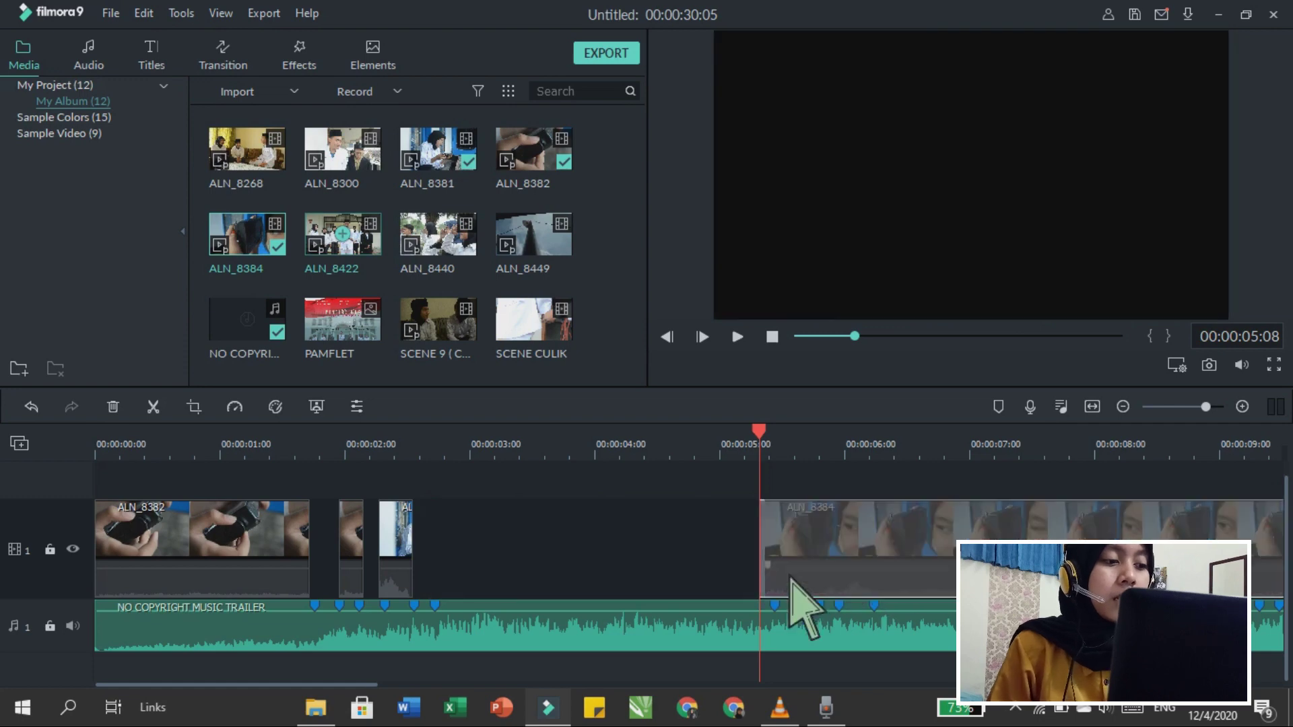
{"action": "key", "text": "Delete"}
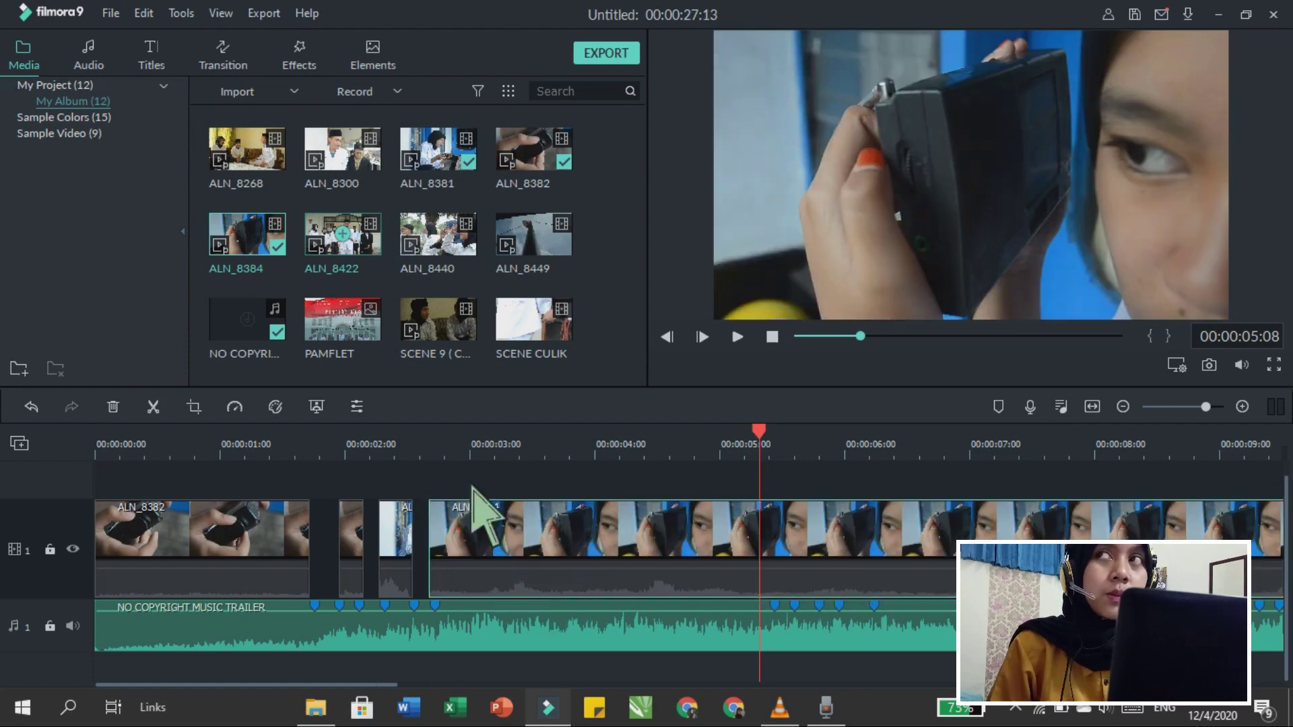
{"action": "key", "text": "Up"}
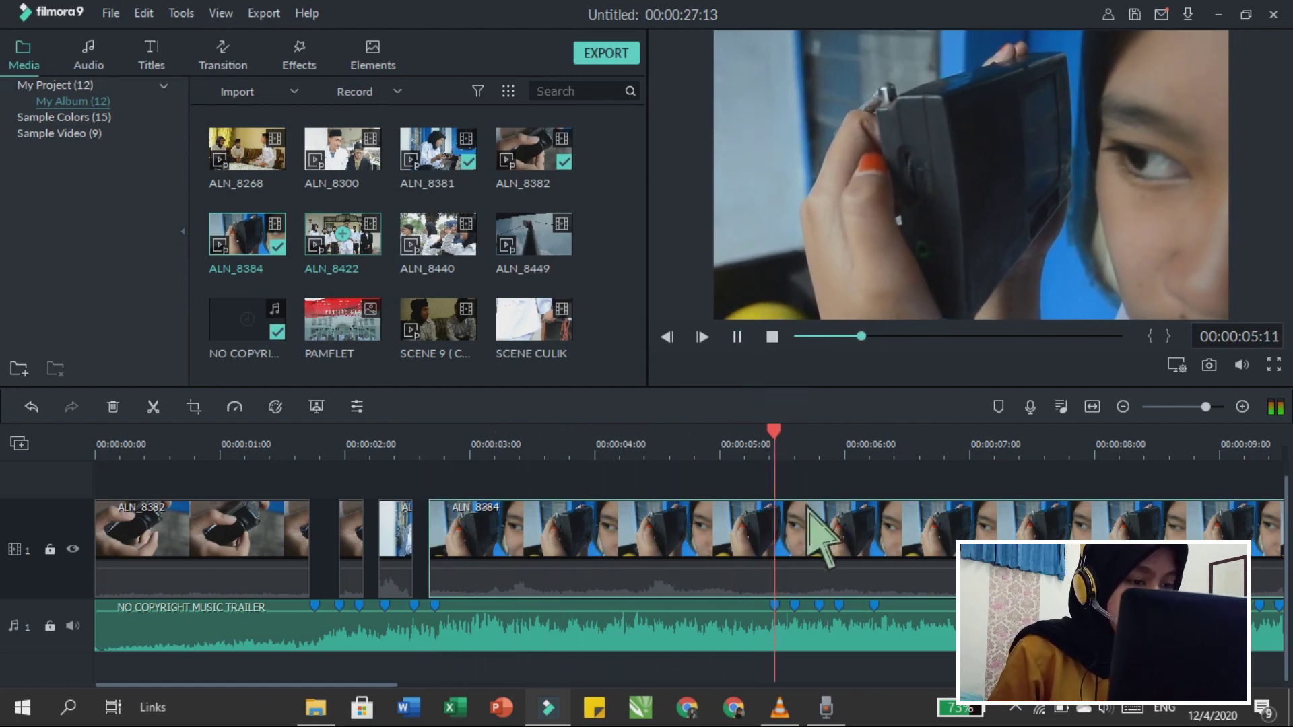
{"action": "key", "text": "space"}
{"action": "key", "text": "Left"}
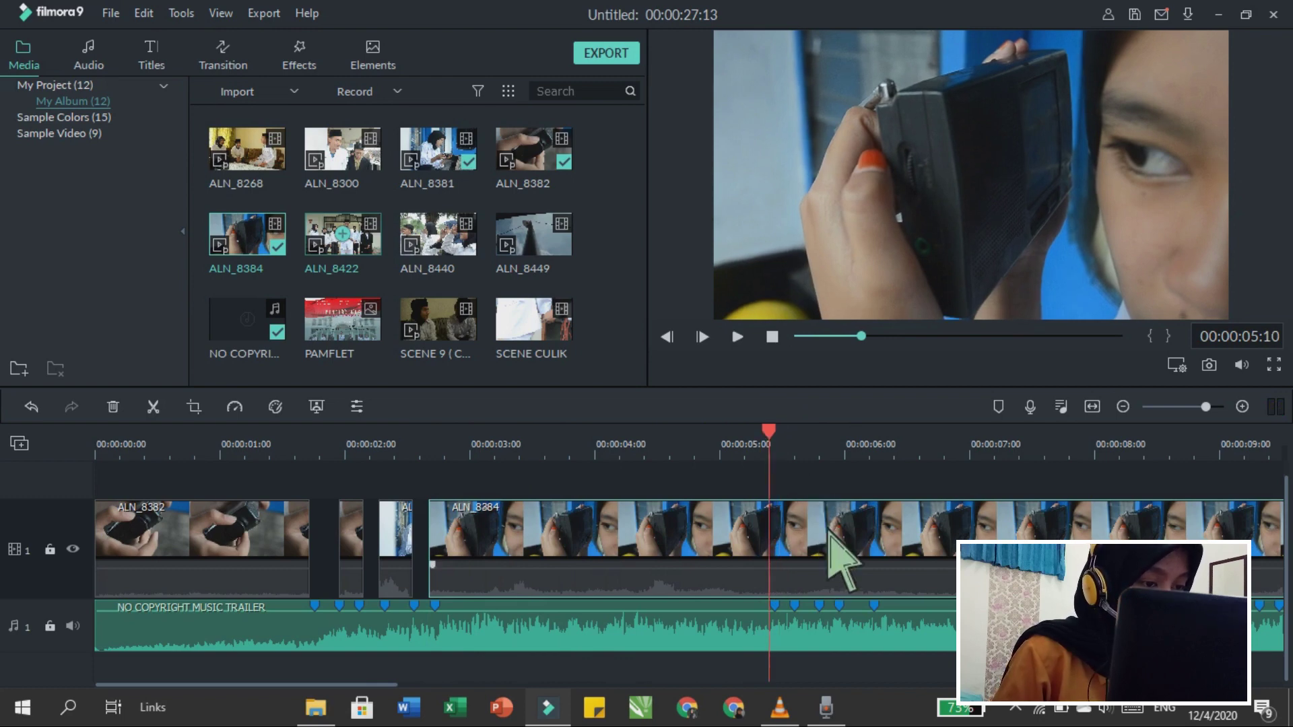
{"action": "left_click", "coordinate": [154, 406]}
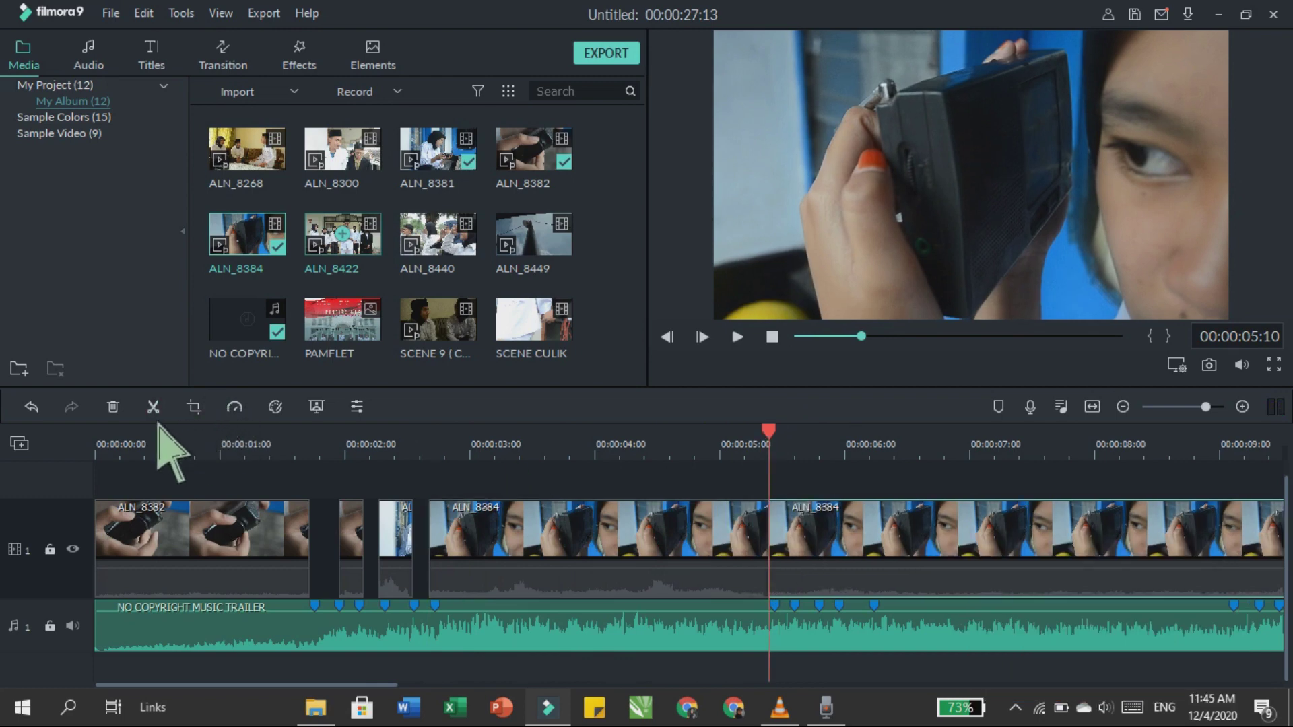
{"action": "key", "text": "Delete"}
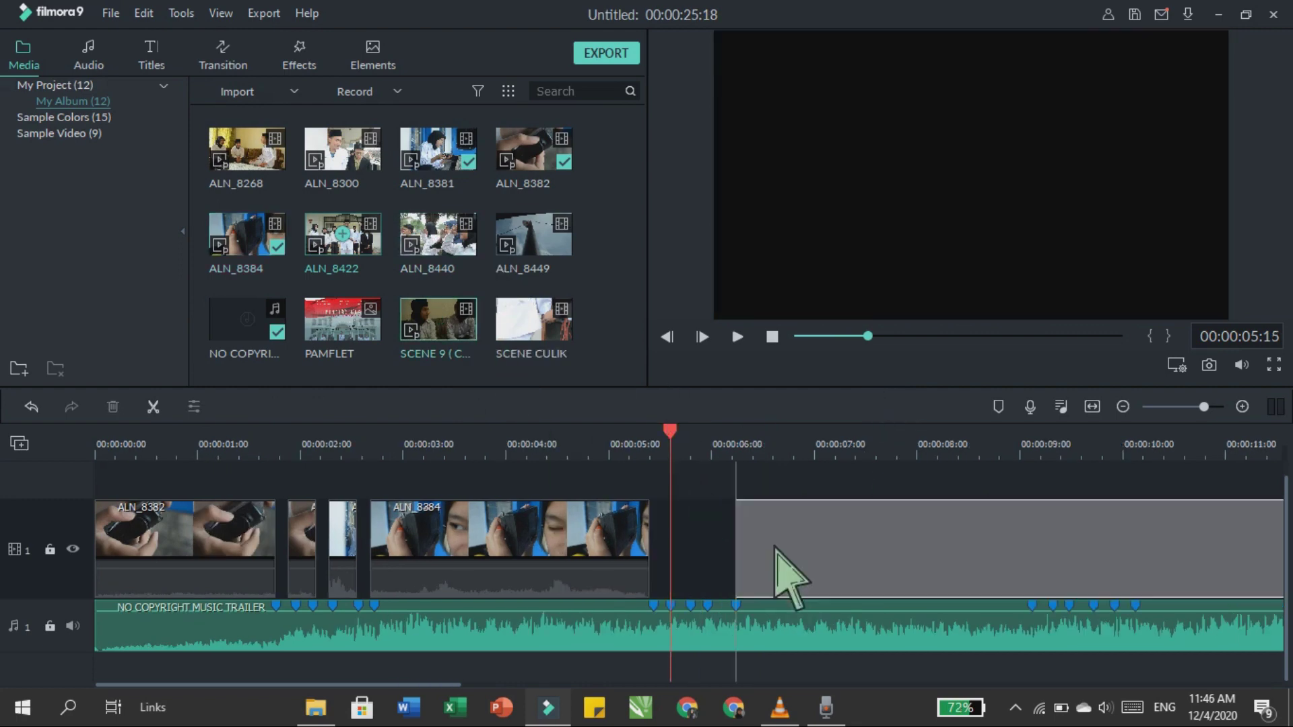
Step: Add SCENE 9 after ALN_8384, close the gap, and split it at 00:00:06:06
{"action": "left_click_drag", "start_coordinate": [503, 367], "coordinate": [794, 569]}
{"action": "left_click_drag", "start_coordinate": [996, 512], "coordinate": [1068, 621]}
{"action": "key", "text": "Delete"}
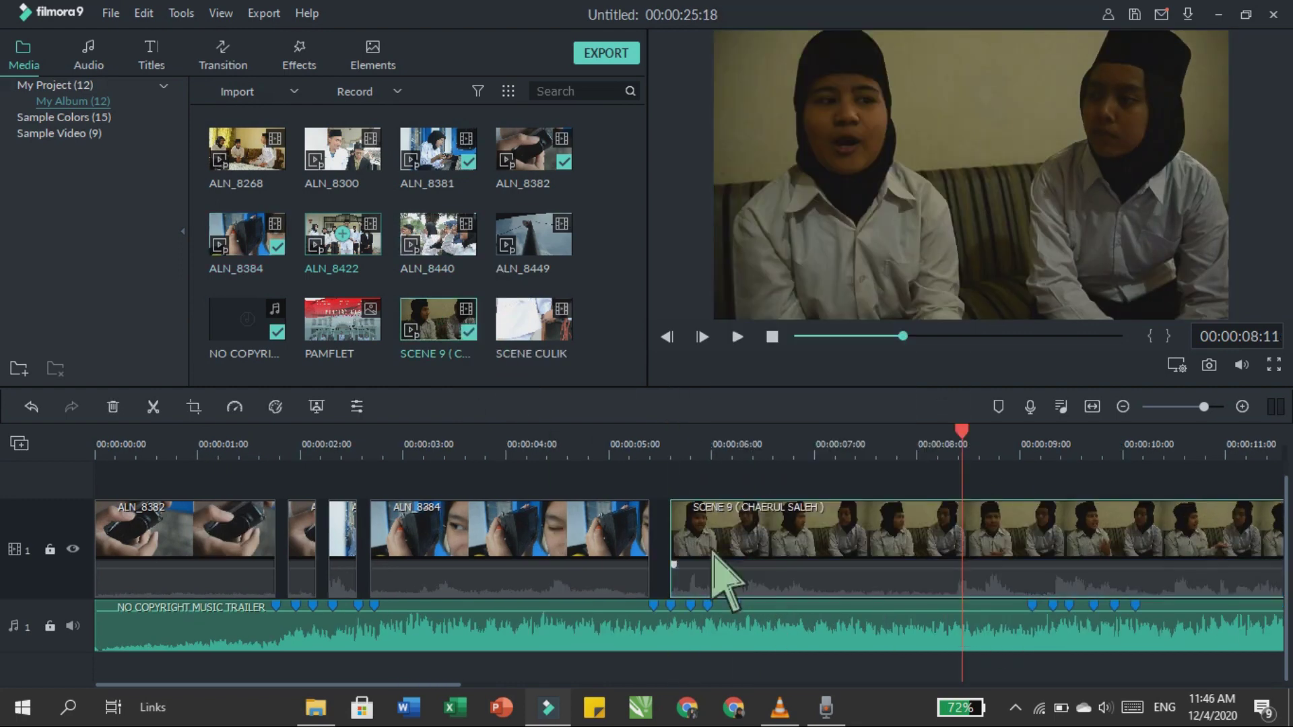
{"action": "key", "text": "ctrl+equal"}
{"action": "left_click", "coordinate": [429, 450]}
{"action": "left_click", "coordinate": [519, 449]}
{"action": "left_click", "coordinate": [153, 406]}
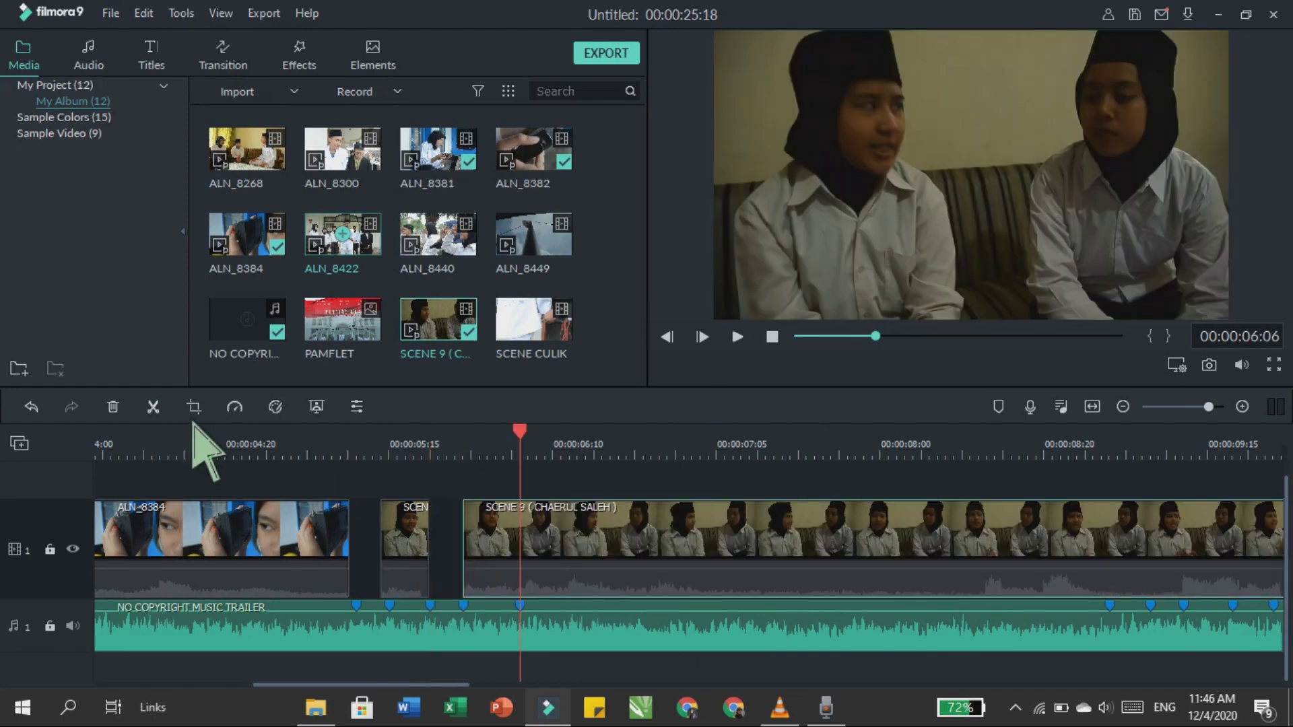
{"action": "left_click", "coordinate": [113, 406]}
{"action": "left_click_drag", "start_coordinate": [418, 514], "coordinate": [491, 592]}
Step: Add SCENE CULIK pieces after SCENE 9, removing everything past about 00:00:13:02
{"action": "left_click_drag", "start_coordinate": [533, 320], "coordinate": [525, 539]}
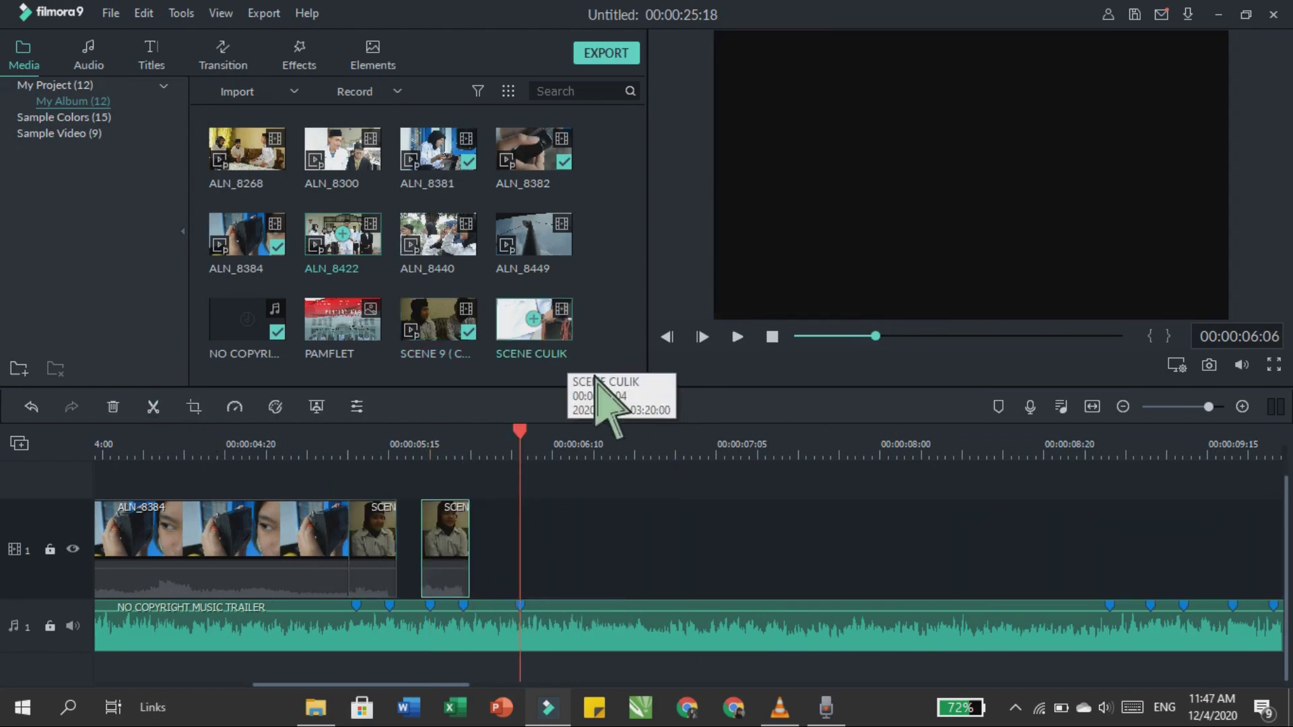
{"action": "left_click", "coordinate": [830, 450]}
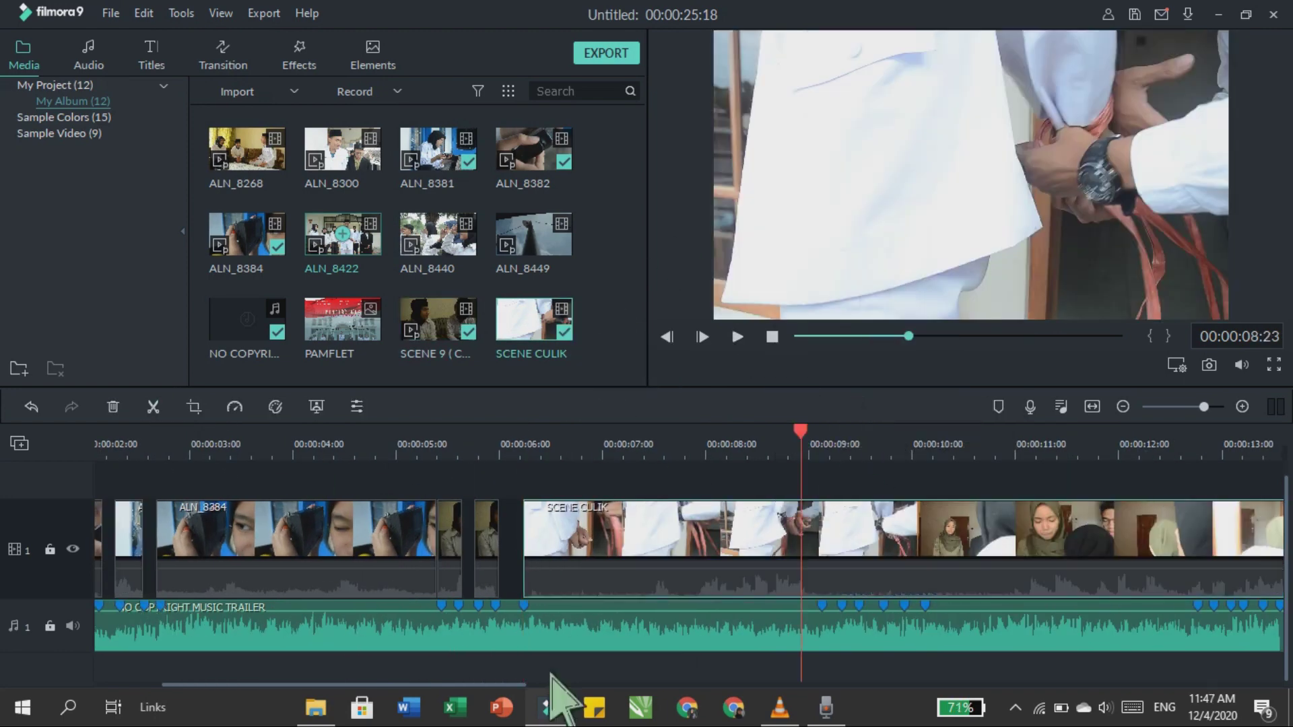
{"action": "key", "text": "ctrl+equal"}
{"action": "key", "text": "space"}
{"action": "left_click_drag", "start_coordinate": [647, 532], "coordinate": [808, 468]}
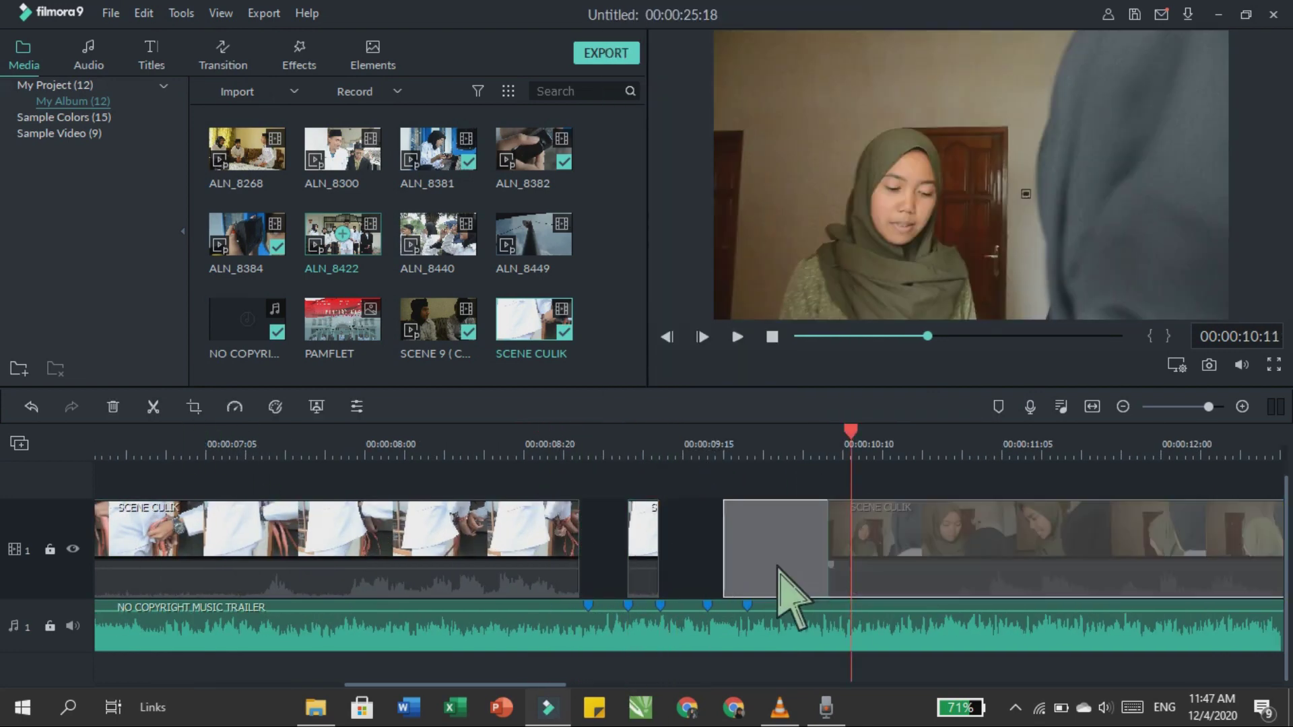
{"action": "left_click_drag", "start_coordinate": [807, 464], "coordinate": [799, 548]}
{"action": "left_click", "coordinate": [737, 335]}
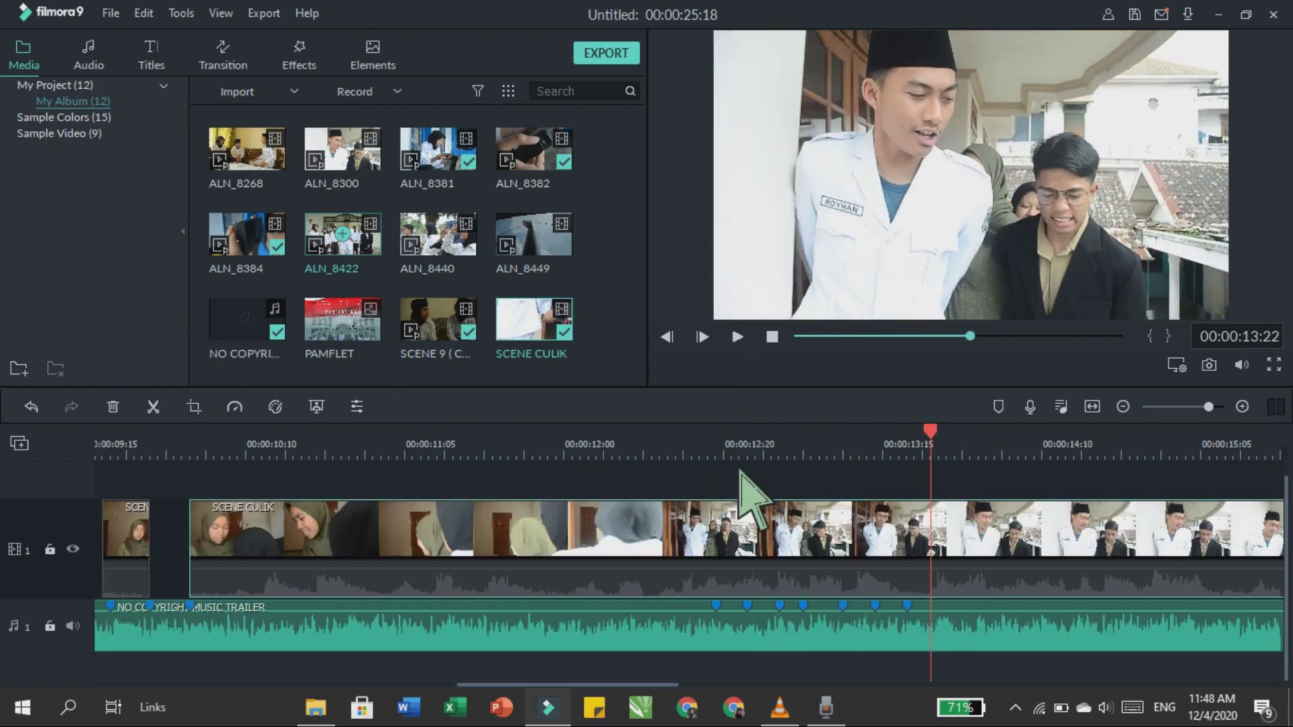
{"action": "left_click", "coordinate": [835, 559]}
{"action": "key", "text": "Delete"}
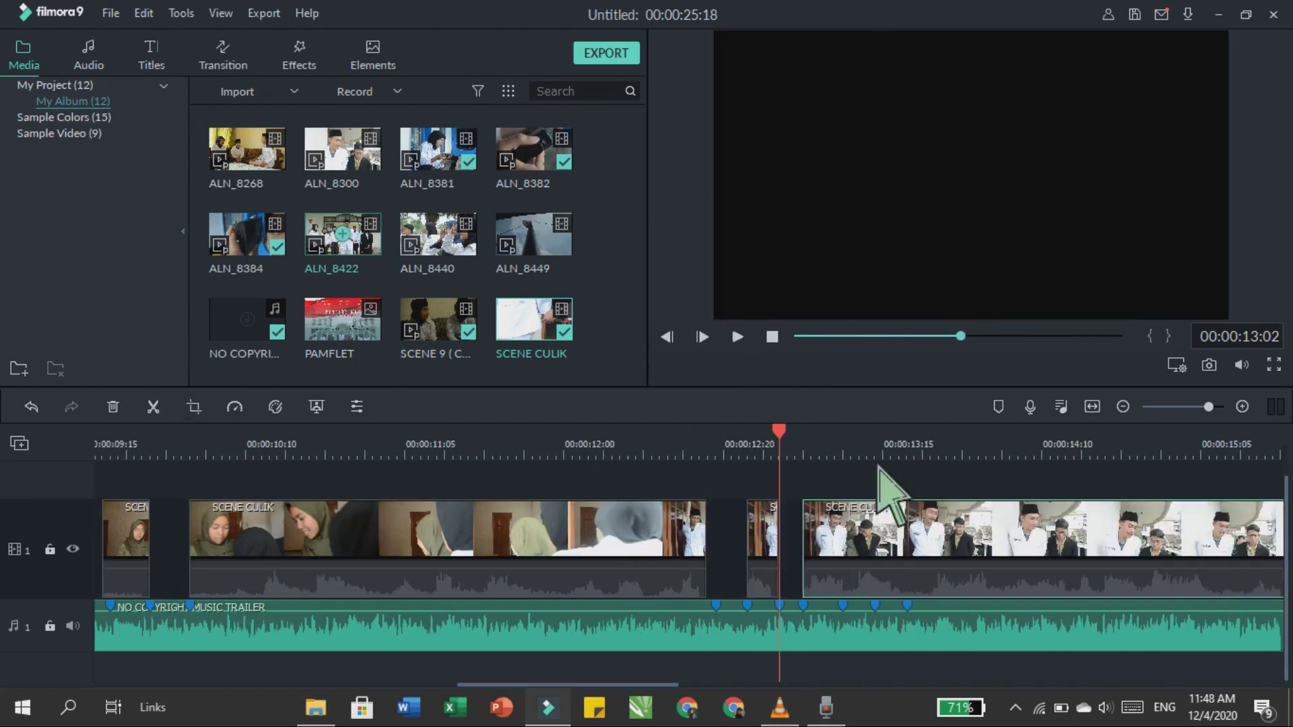
{"action": "key", "text": "Delete"}
{"action": "key", "text": "Delete"}
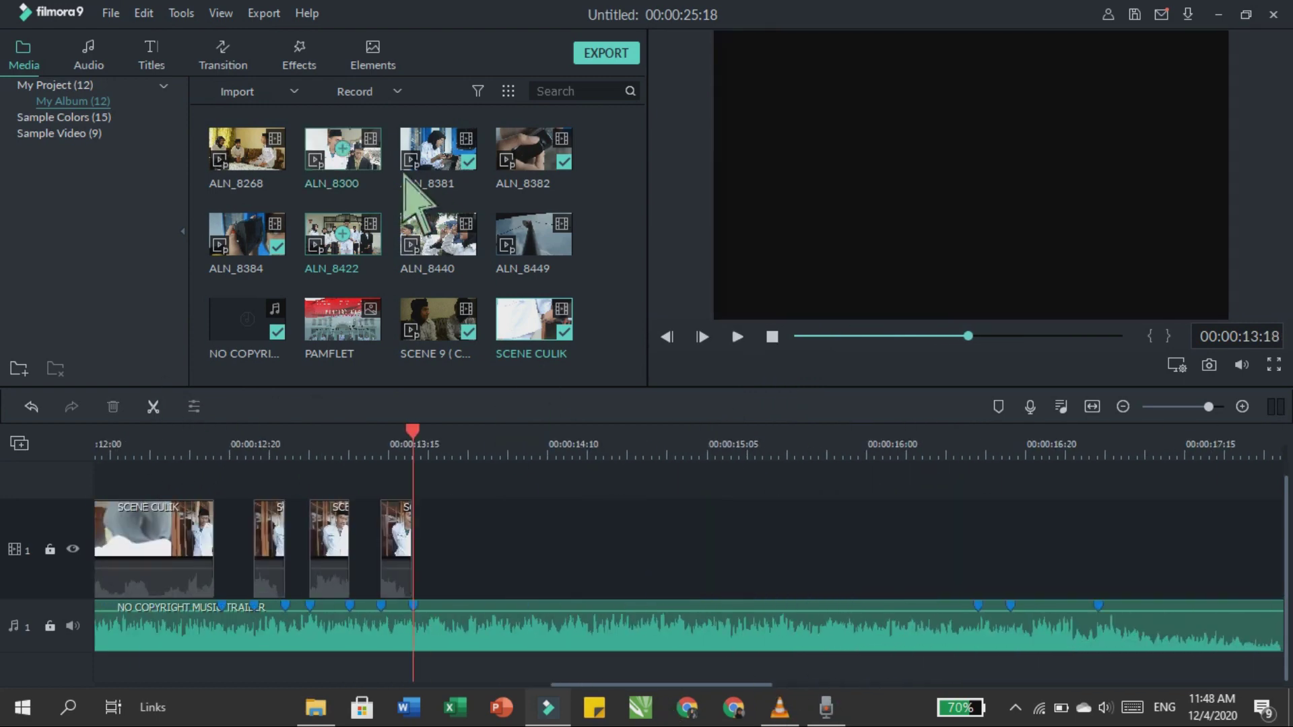
Step: Add muted ALN_8268 after SCENE CULIK, cut at 00:00:16:09 with the rest deleted
{"action": "left_click_drag", "start_coordinate": [247, 149], "coordinate": [465, 560]}
{"action": "right_click", "coordinate": [492, 566]}
{"action": "left_click", "coordinate": [577, 422]}
{"action": "left_click", "coordinate": [1013, 451]}
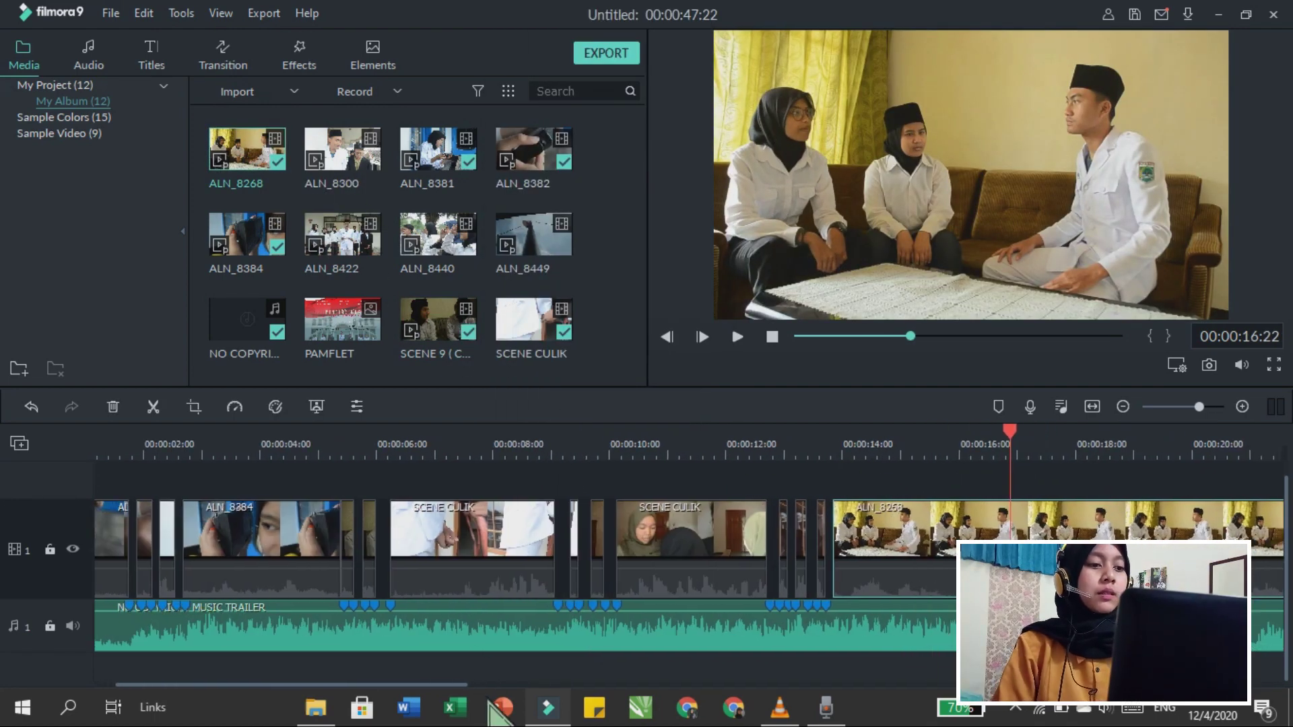
{"action": "scroll", "coordinate": [764, 476], "scroll_direction": "down", "scroll_amount": 3}
{"action": "left_click", "coordinate": [893, 482]}
{"action": "left_click", "coordinate": [1010, 488]}
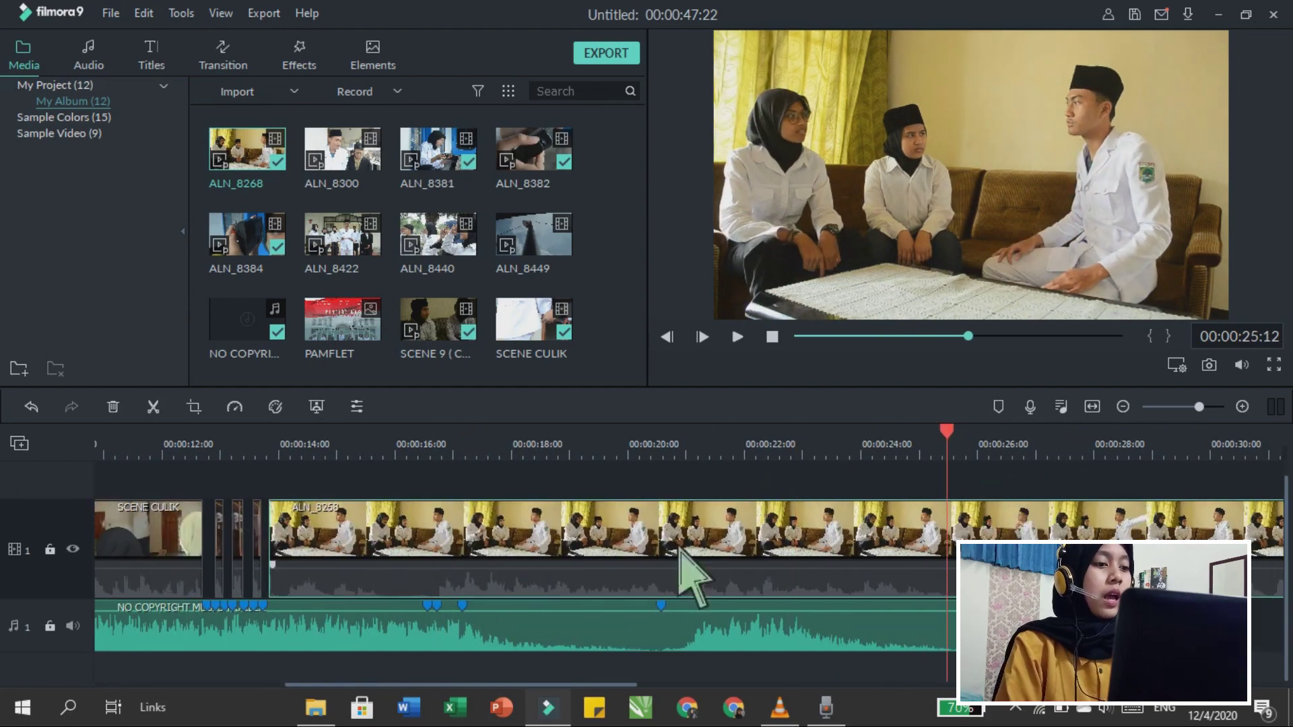
{"action": "mouse_move", "coordinate": [765, 548]}
{"action": "left_mouse_down"}
{"action": "mouse_move", "coordinate": [548, 567]}
{"action": "mouse_move", "coordinate": [462, 514]}
{"action": "left_mouse_up"}
{"action": "left_click", "coordinate": [416, 446]}
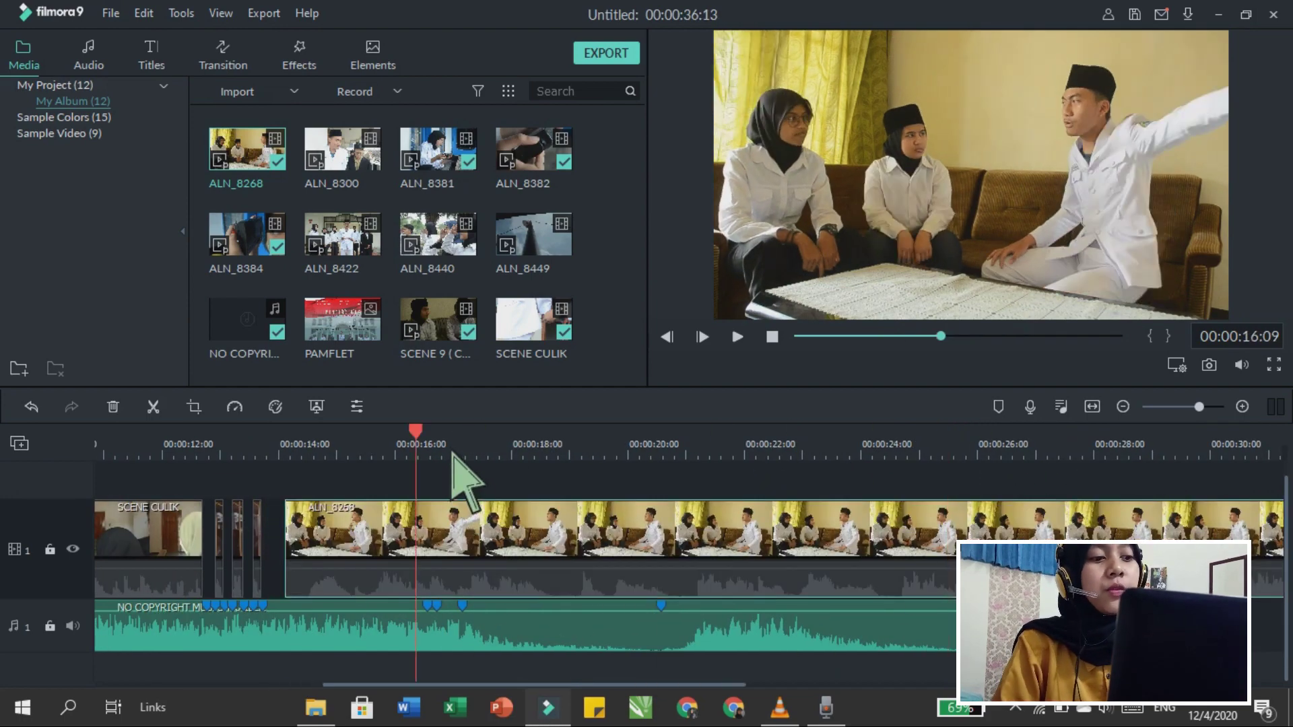
{"action": "left_click", "coordinate": [153, 406]}
{"action": "left_click", "coordinate": [491, 577]}
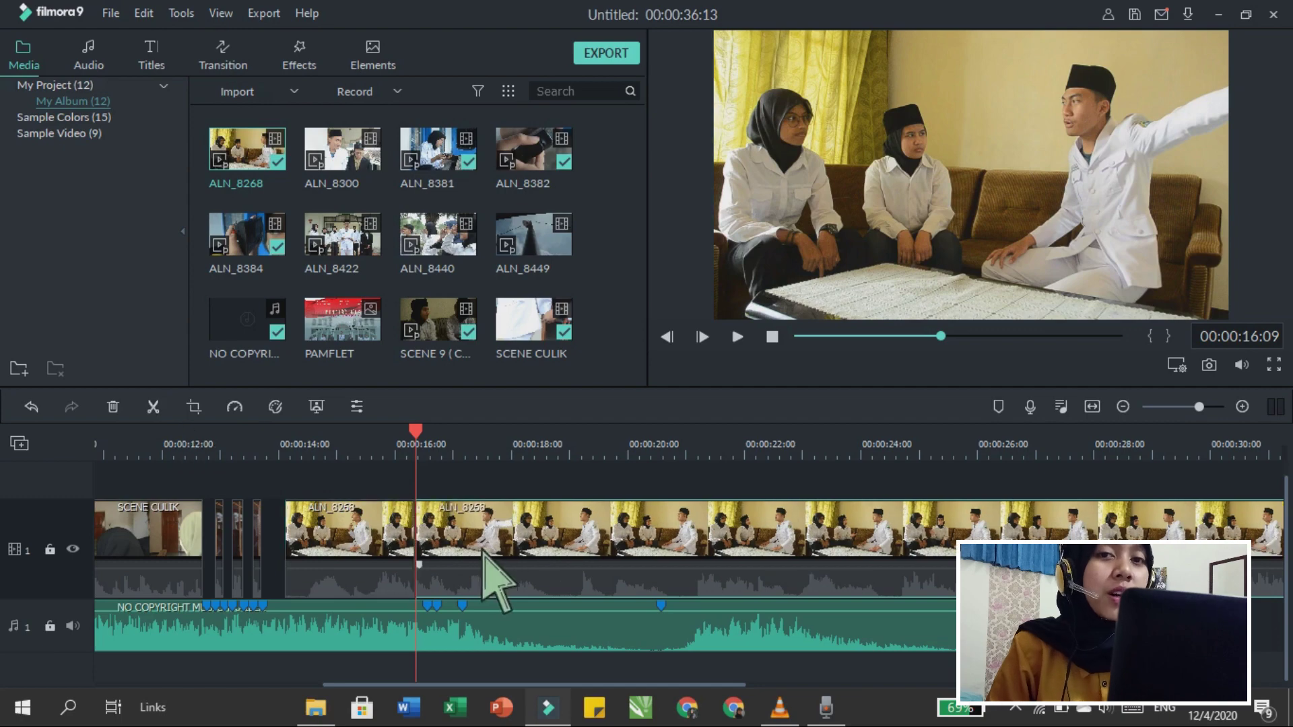
{"action": "key", "text": "Delete"}
Step: Add muted ALN_8422 after a short gap, split it, and delete its tail
{"action": "scroll", "coordinate": [865, 490], "scroll_direction": "up", "scroll_amount": 5}
{"action": "left_click_drag", "start_coordinate": [496, 301], "coordinate": [465, 562]}
{"action": "right_click", "coordinate": [505, 562]}
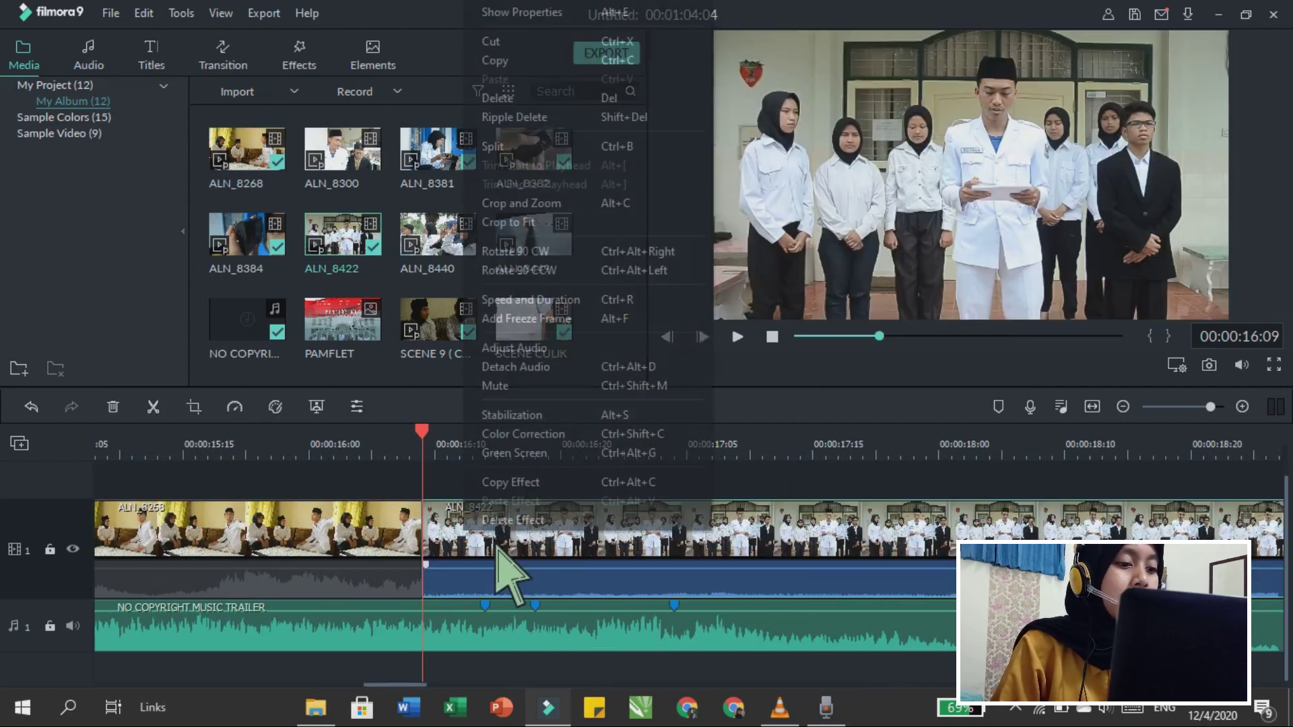
{"action": "left_click", "coordinate": [559, 433]}
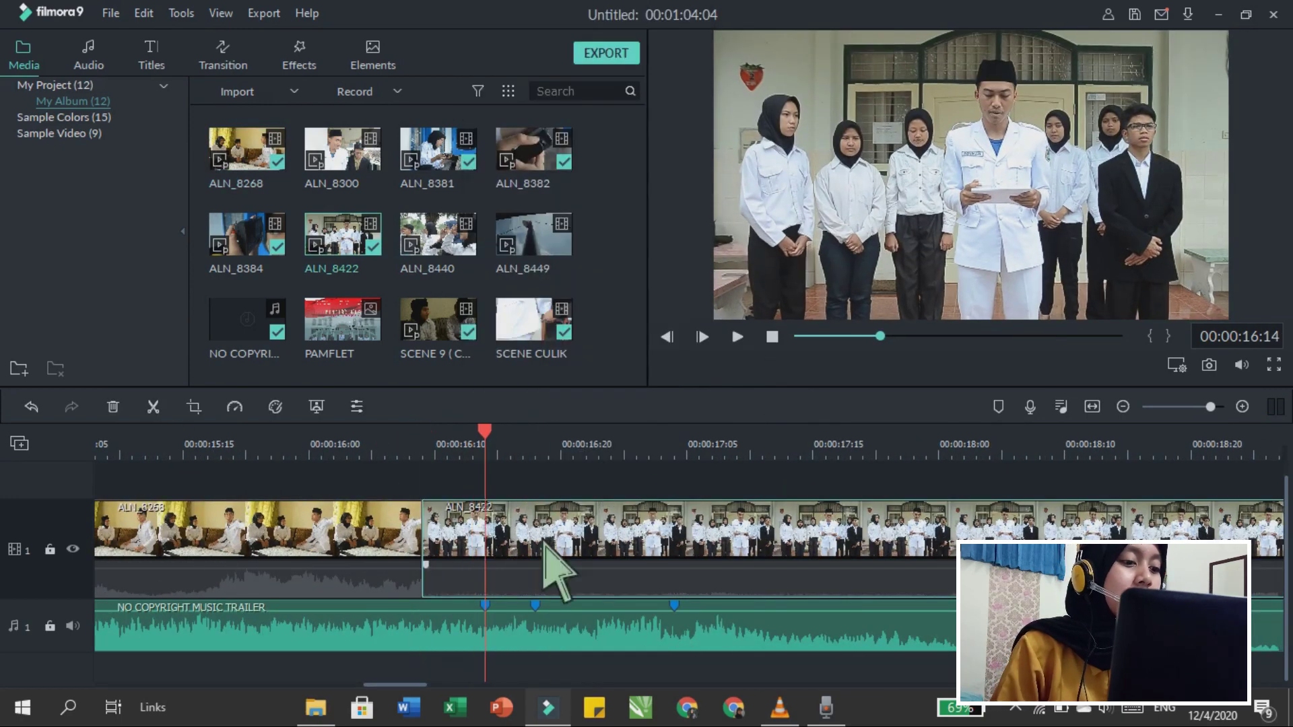
{"action": "left_click_drag", "start_coordinate": [495, 569], "coordinate": [556, 452]}
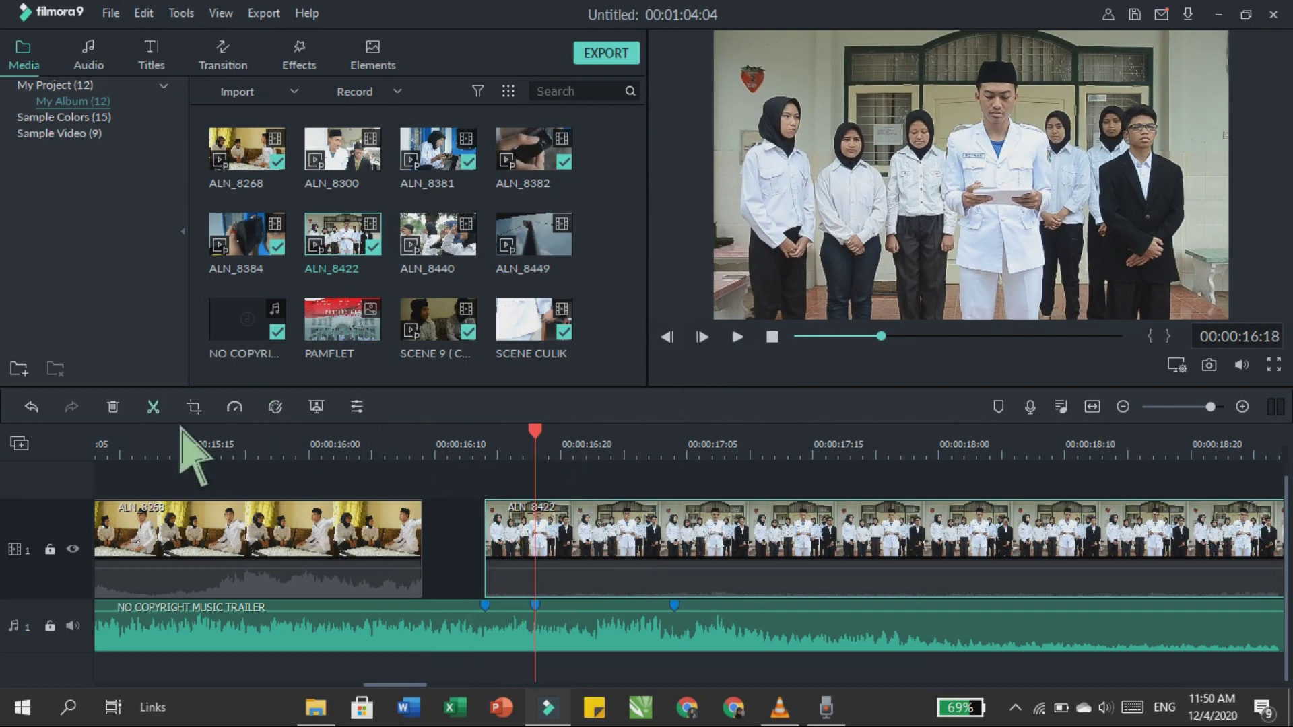
{"action": "left_click", "coordinate": [156, 408]}
{"action": "key", "text": "Delete"}
Step: Add ALN_8449 to the track, split it on the 17:04 beat and delete the remainder
{"action": "mouse_move", "coordinate": [599, 265]}
{"action": "left_mouse_down"}
{"action": "mouse_move", "coordinate": [766, 500]}
{"action": "mouse_move", "coordinate": [780, 502]}
{"action": "left_mouse_up"}
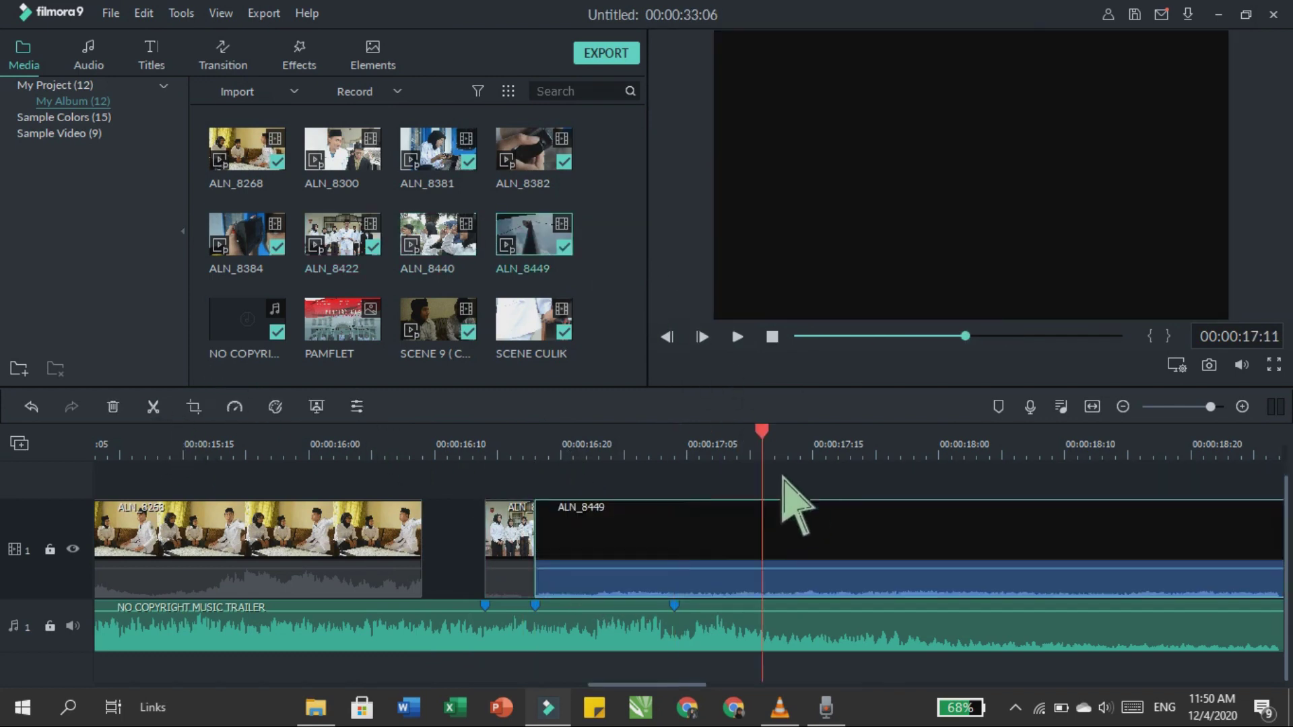
{"action": "right_click", "coordinate": [596, 546]}
{"action": "left_click", "coordinate": [577, 554]}
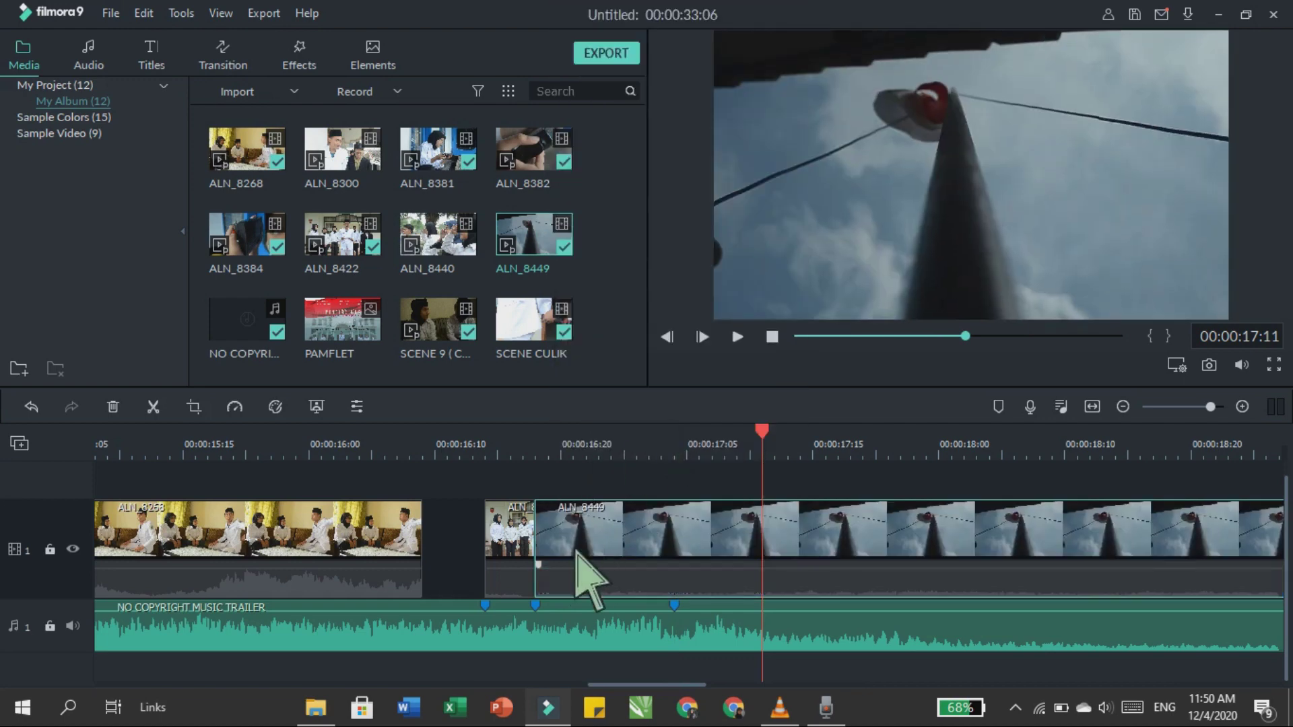
{"action": "left_click_drag", "start_coordinate": [569, 542], "coordinate": [902, 606]}
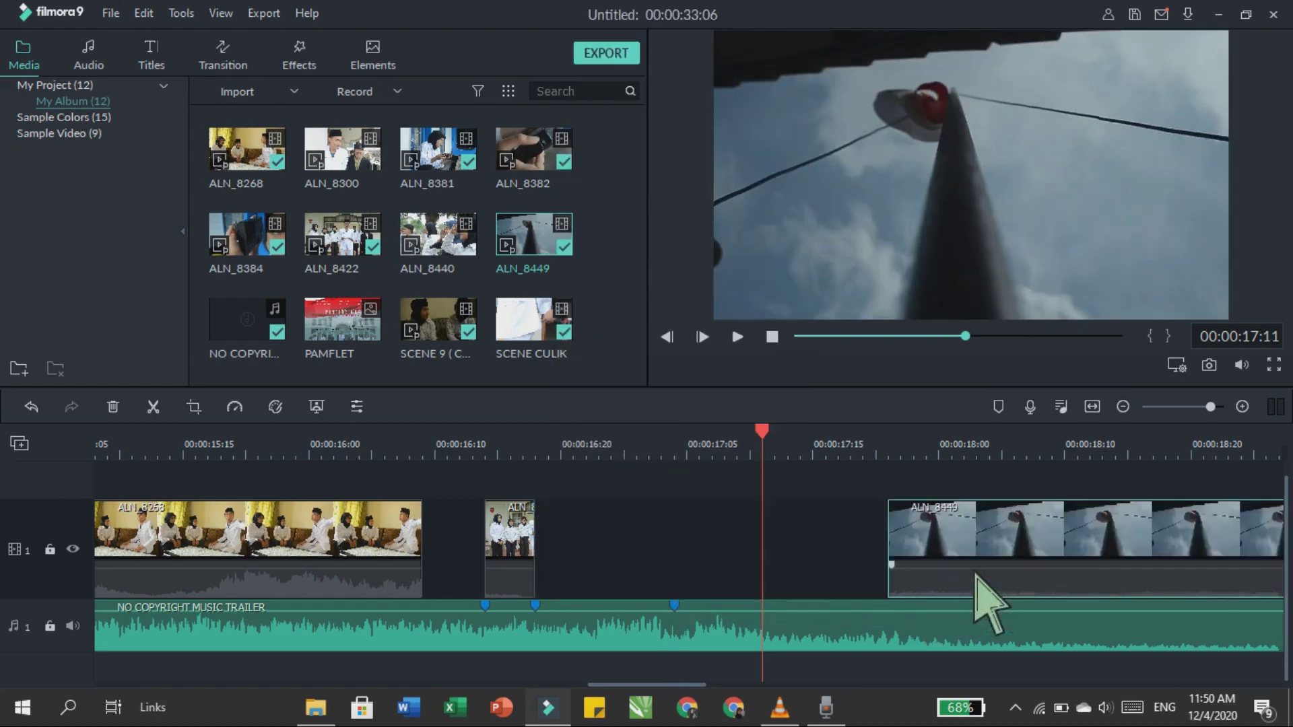
{"action": "key", "text": "Left"}
{"action": "key", "text": "Left"}
{"action": "key", "text": "Left"}
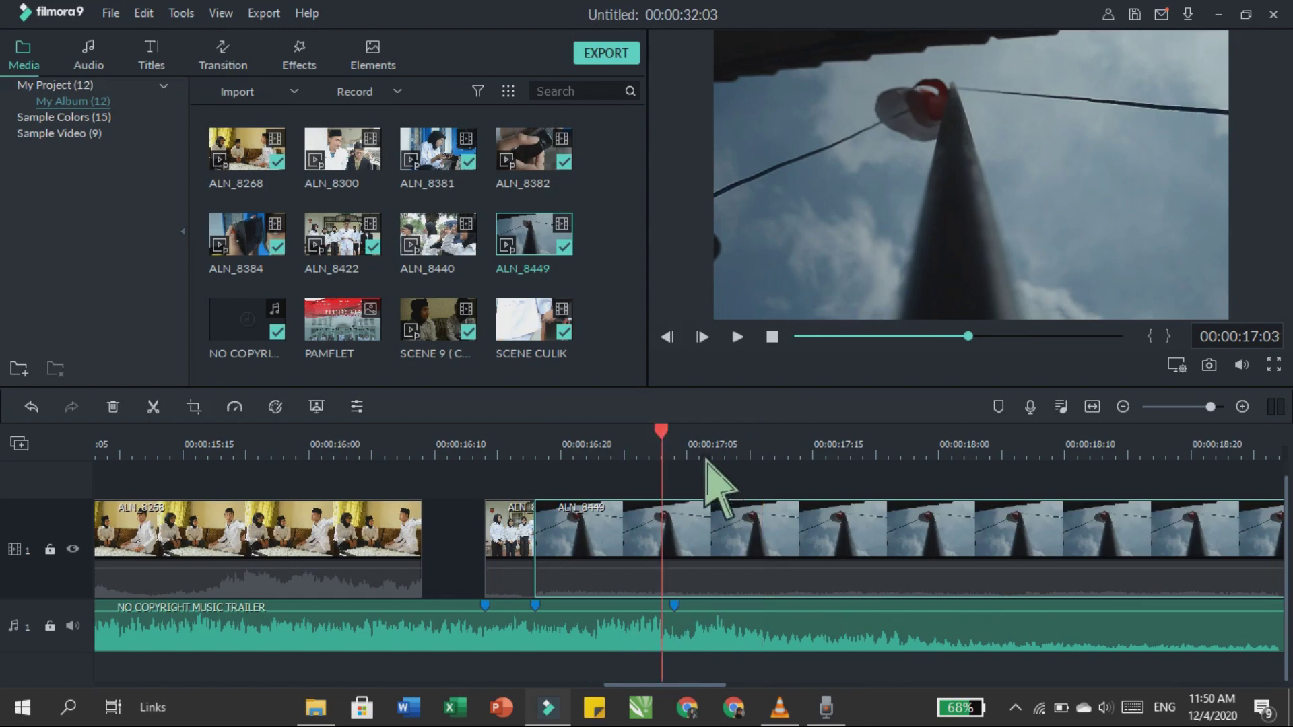
{"action": "key", "text": "Right"}
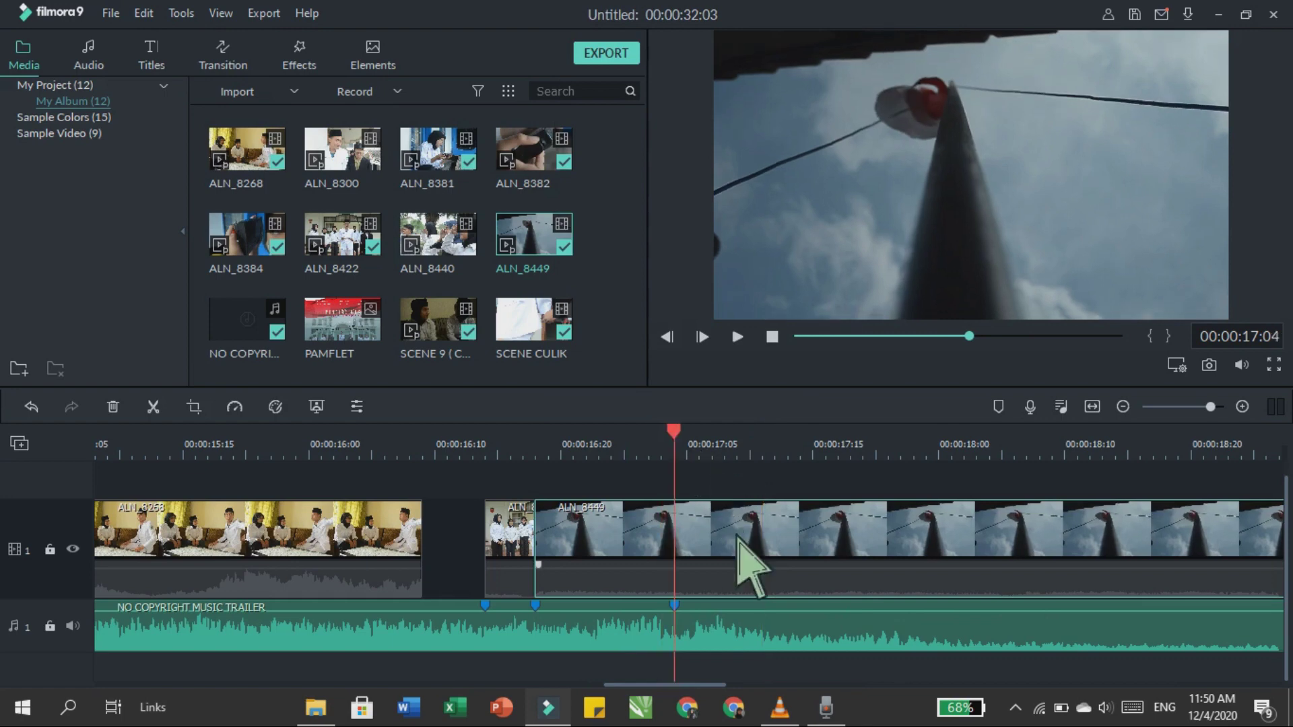
{"action": "left_click", "coordinate": [153, 406]}
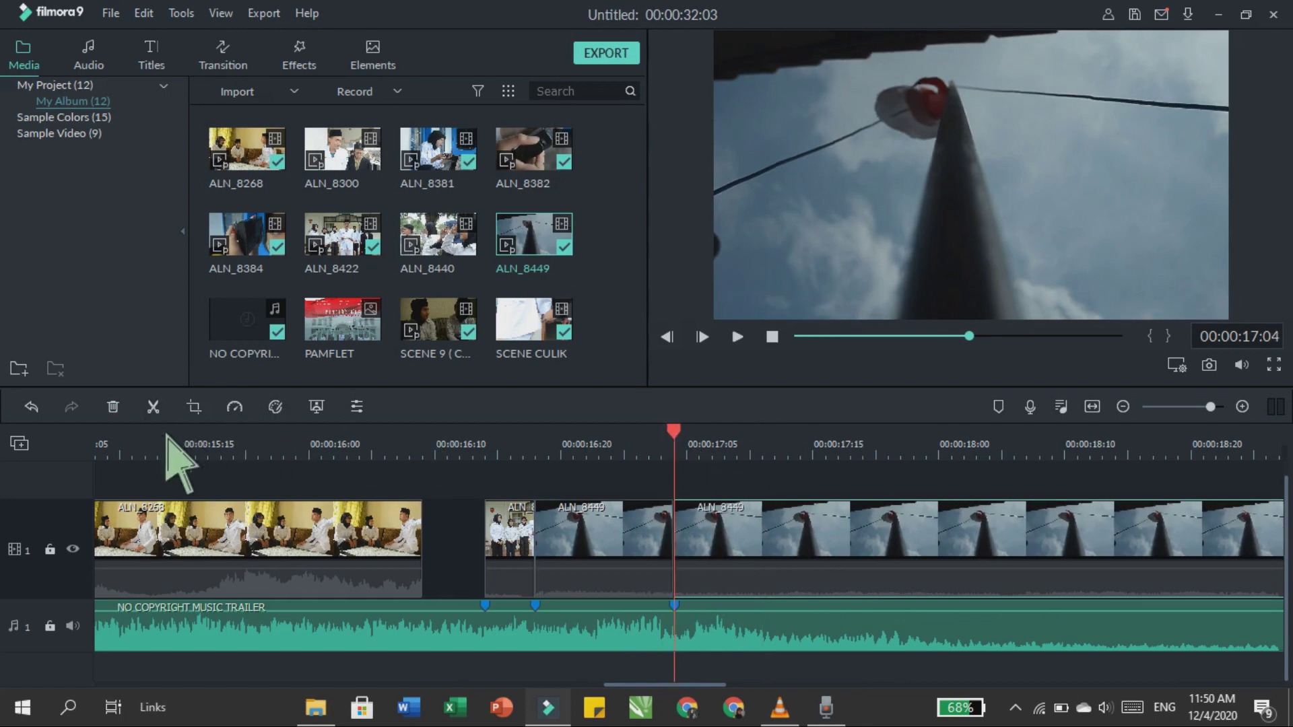
{"action": "key", "text": "Delete"}
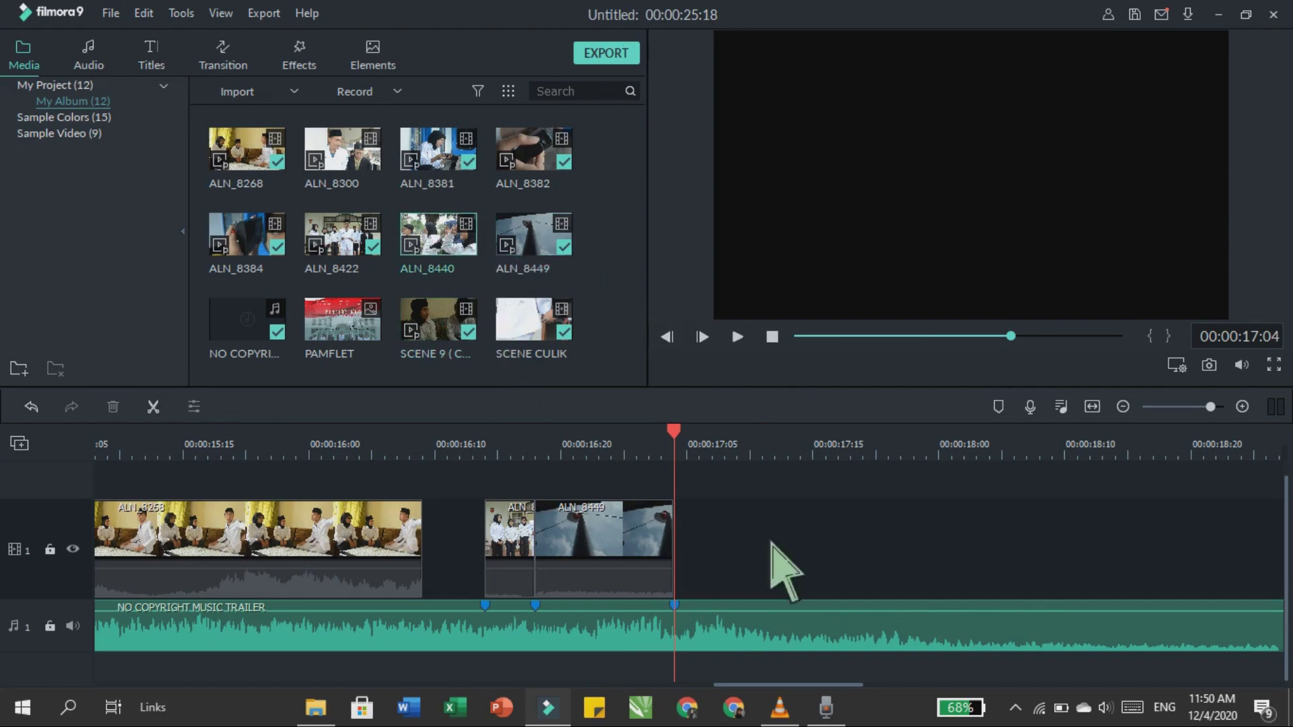
Step: Close the gap, mute ALN_8440 and place it right after the ALN_8449 piece
{"action": "left_click", "coordinate": [713, 562]}
{"action": "key", "text": "Delete"}
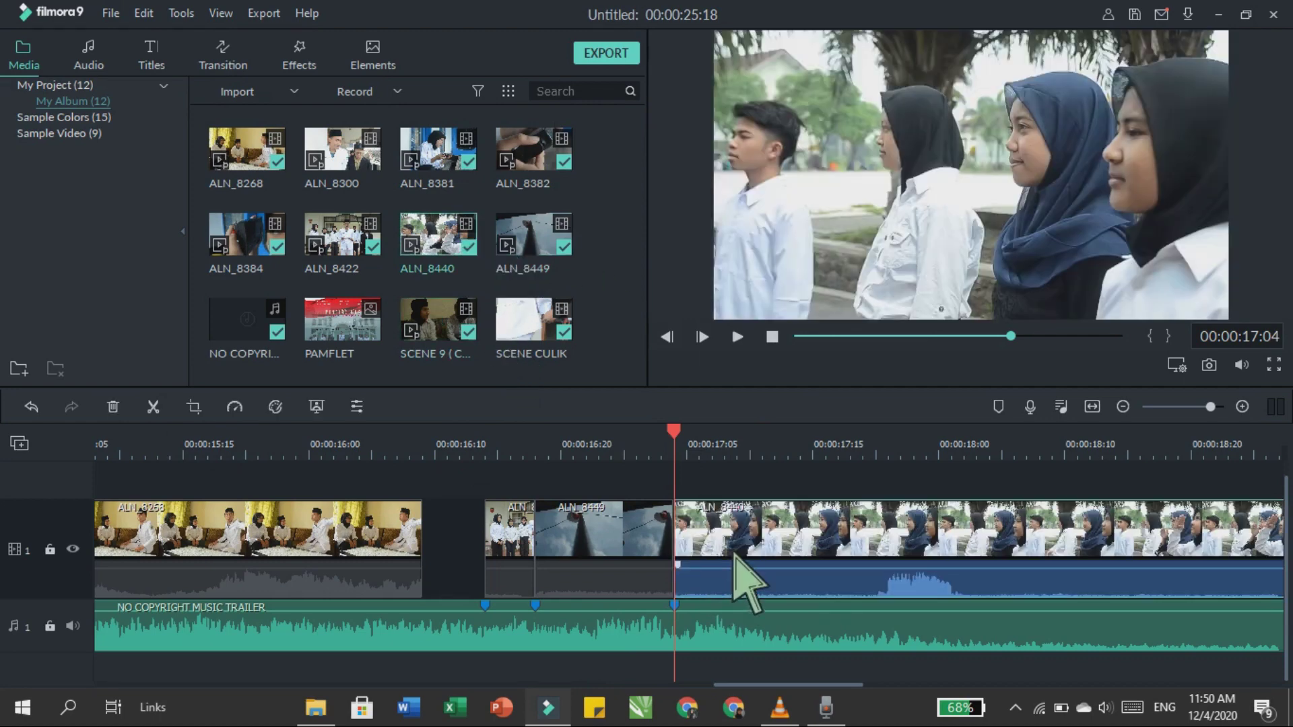
{"action": "right_click", "coordinate": [736, 563]}
{"action": "left_click", "coordinate": [761, 389]}
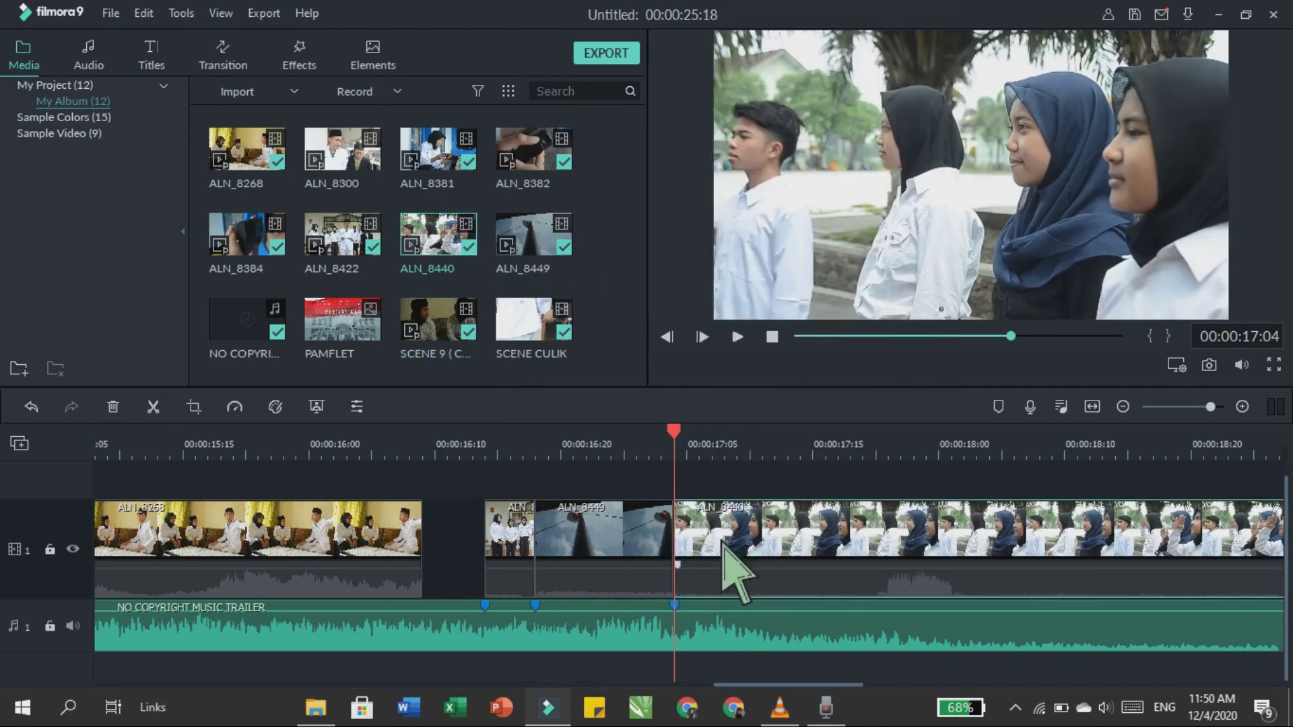
{"action": "mouse_move", "coordinate": [724, 542]}
{"action": "left_mouse_down"}
{"action": "mouse_move", "coordinate": [872, 586]}
{"action": "mouse_move", "coordinate": [756, 612]}
{"action": "left_mouse_up"}
{"action": "key", "text": "shift+z"}
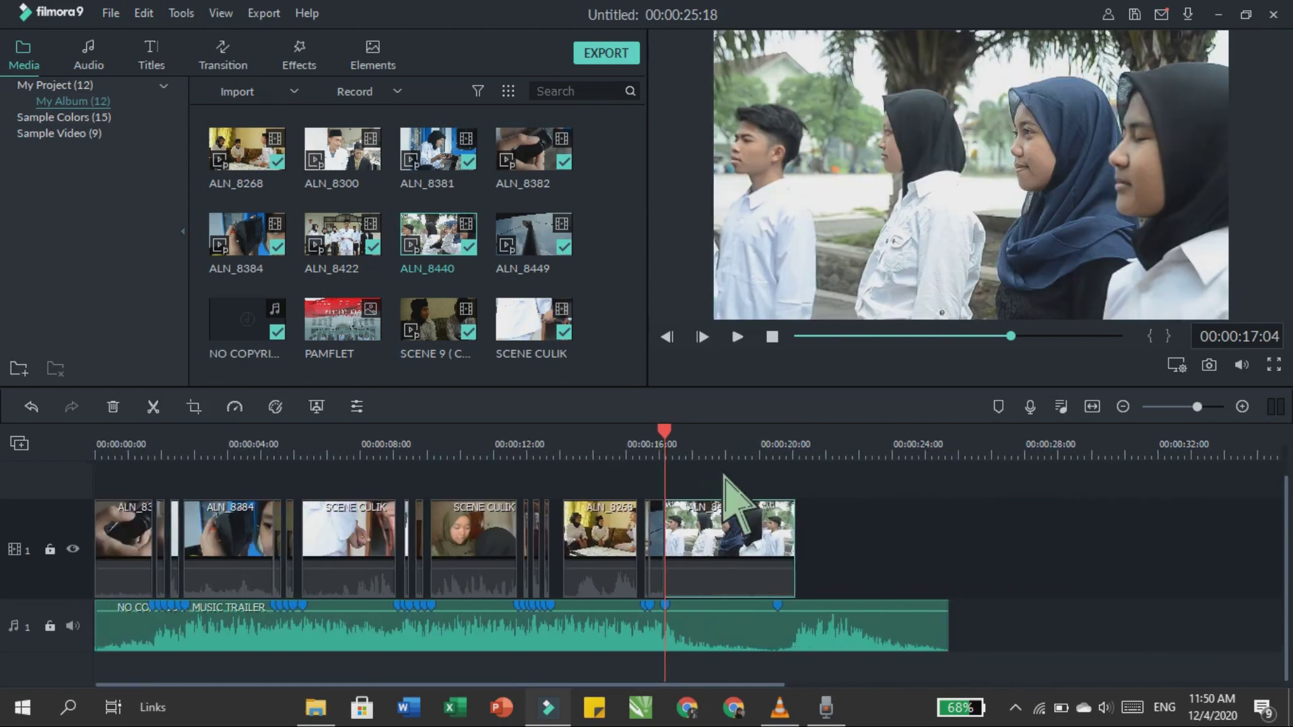
{"action": "key", "text": "ctrl+plus"}
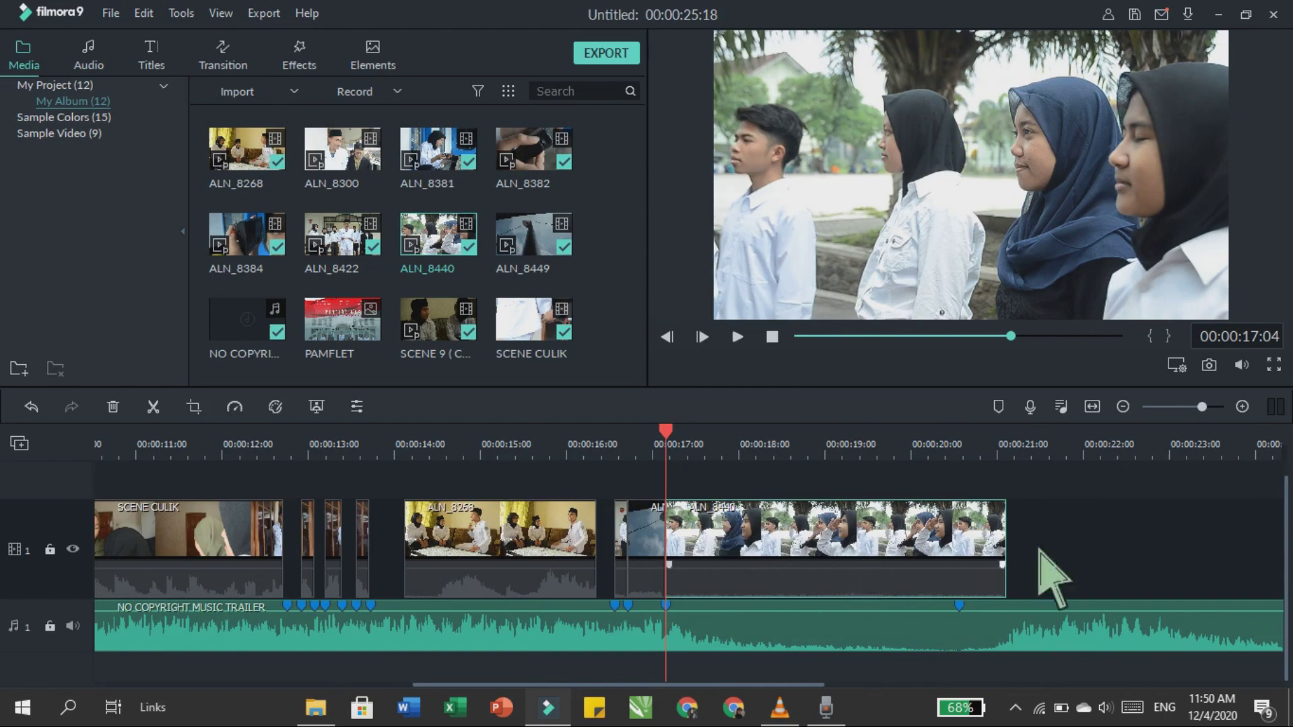
{"action": "mouse_move", "coordinate": [693, 552]}
{"action": "left_mouse_down"}
{"action": "mouse_move", "coordinate": [752, 586]}
{"action": "mouse_move", "coordinate": [746, 569]}
{"action": "left_mouse_up"}
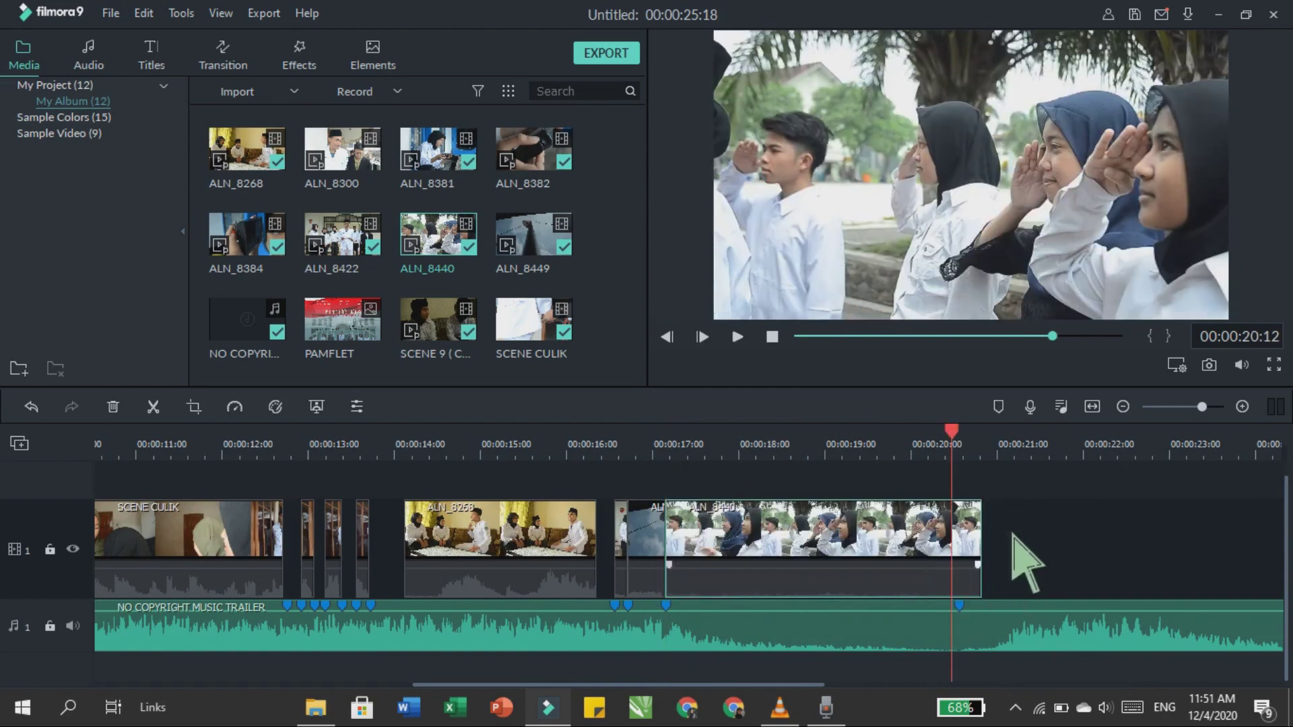
Step: Trim ALN_8440 to end at 20:12, then add a slightly lengthened PAMFLET image ending near 25 s
{"action": "left_click_drag", "start_coordinate": [981, 565], "coordinate": [956, 566]}
{"action": "left_click_drag", "start_coordinate": [377, 337], "coordinate": [989, 546]}
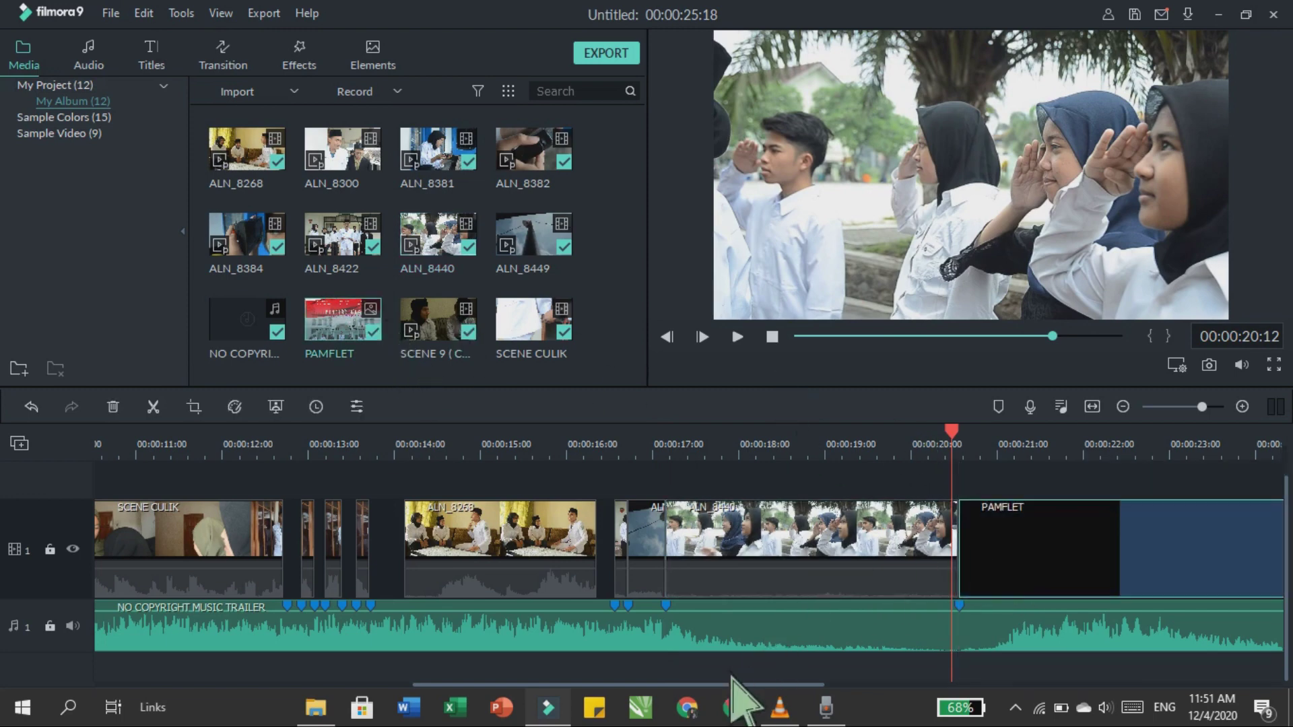
{"action": "left_click_drag", "start_coordinate": [745, 685], "coordinate": [864, 691]}
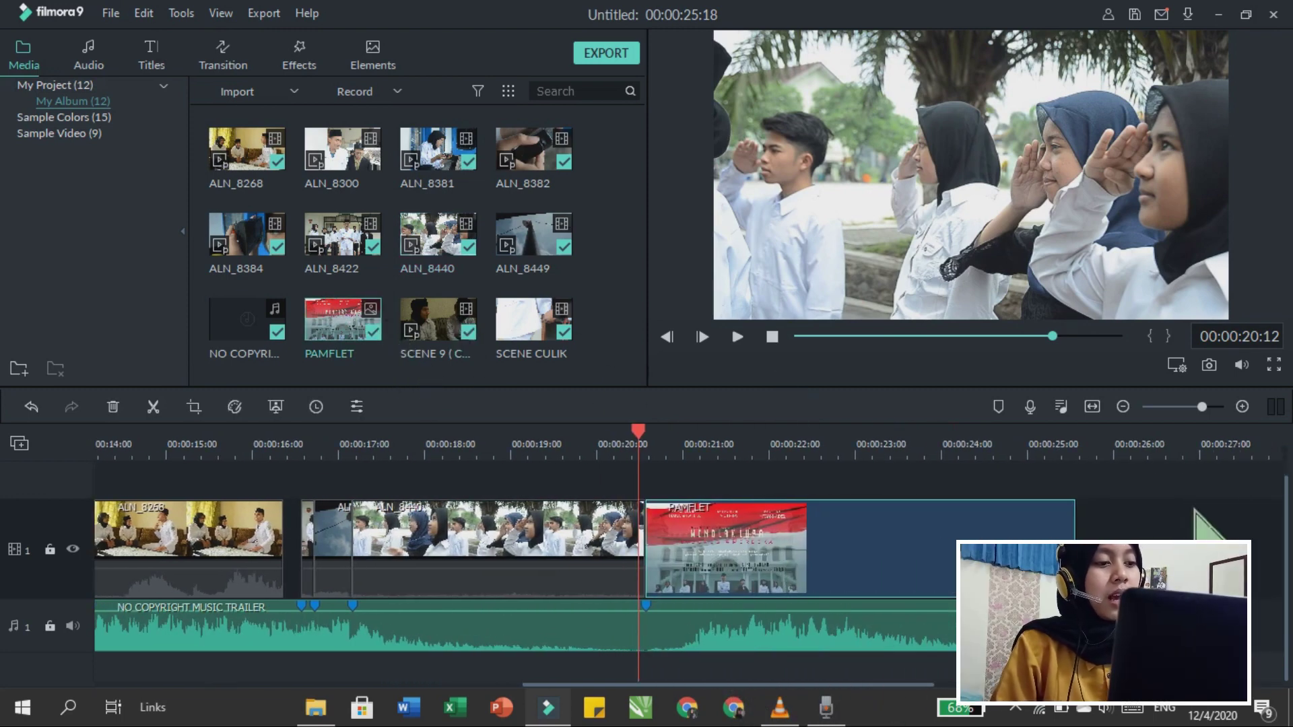
{"action": "left_click", "coordinate": [808, 629]}
{"action": "left_click", "coordinate": [875, 546]}
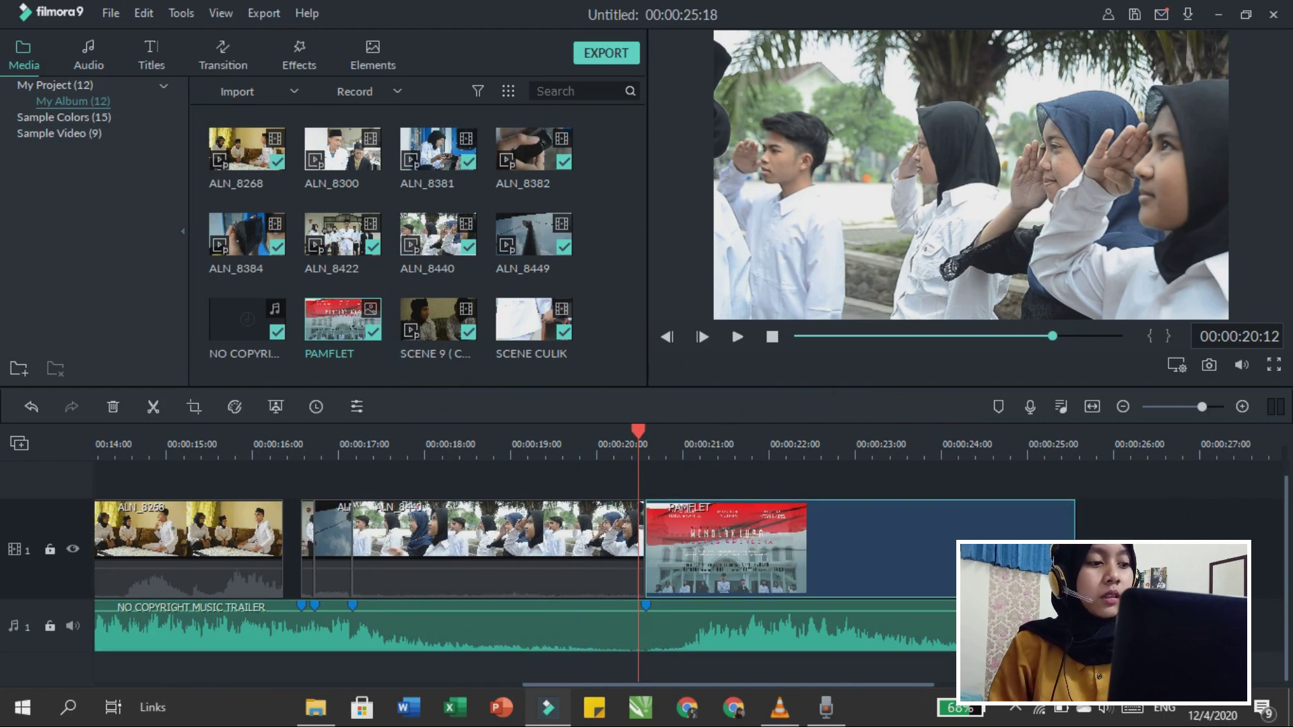
{"action": "left_click_drag", "start_coordinate": [1074, 511], "coordinate": [1096, 512]}
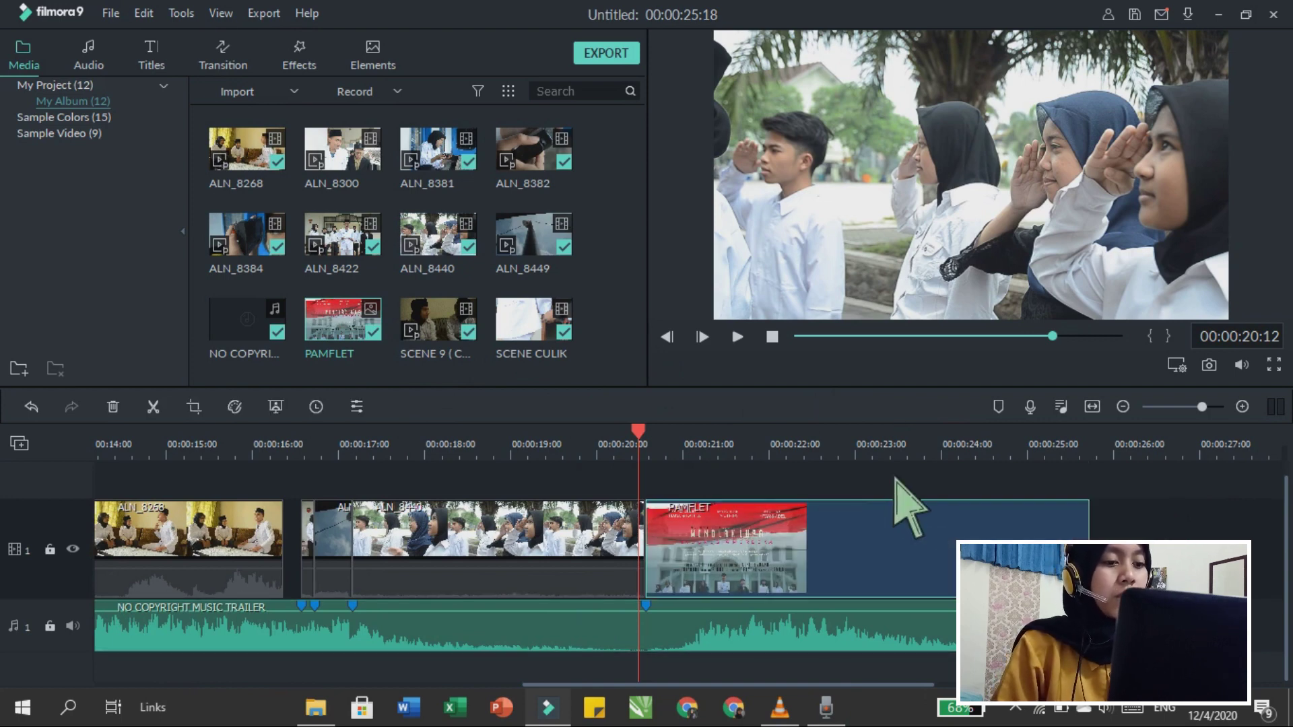
{"action": "left_click", "coordinate": [872, 472]}
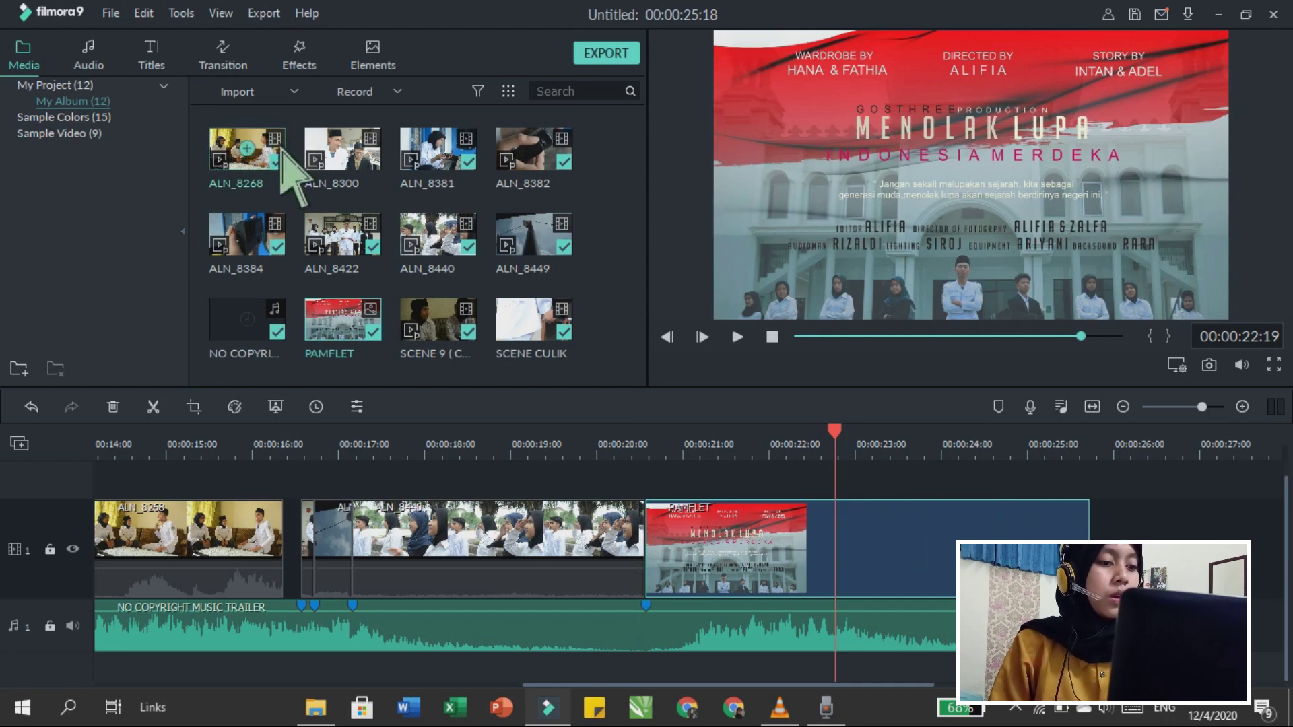
Step: Place the Flash transition on the cut between ALN_8440 and PAMFLET, then return the playhead to the start
{"action": "left_click", "coordinate": [226, 57]}
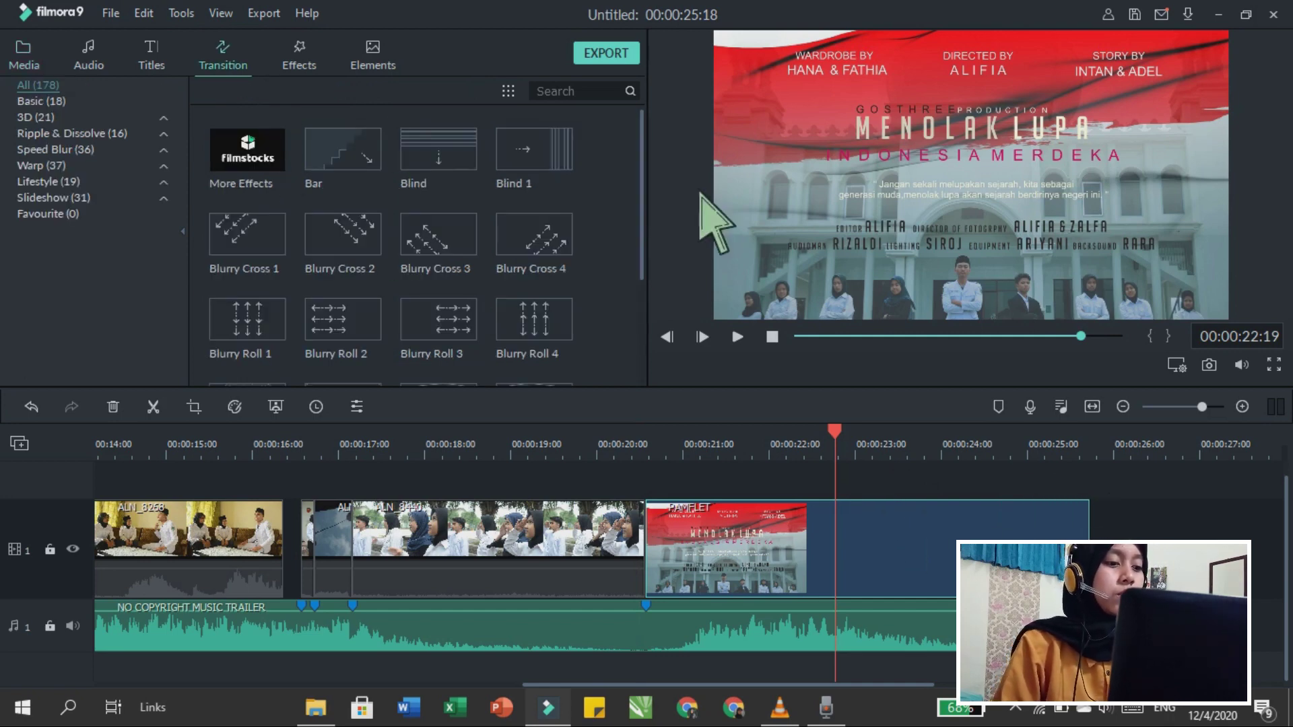
{"action": "mouse_move", "coordinate": [676, 187]}
{"action": "left_mouse_down"}
{"action": "mouse_move", "coordinate": [695, 396]}
{"action": "mouse_move", "coordinate": [693, 374]}
{"action": "left_mouse_up"}
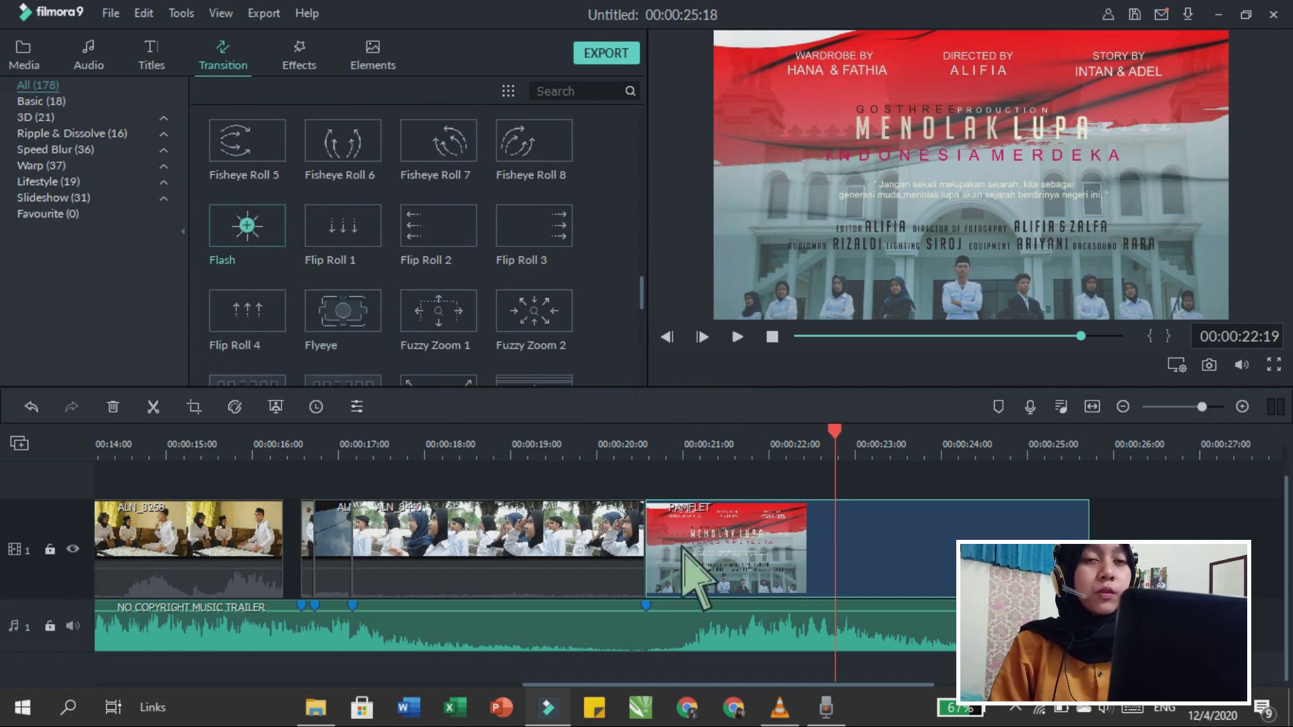
{"action": "left_click_drag", "start_coordinate": [678, 560], "coordinate": [647, 568]}
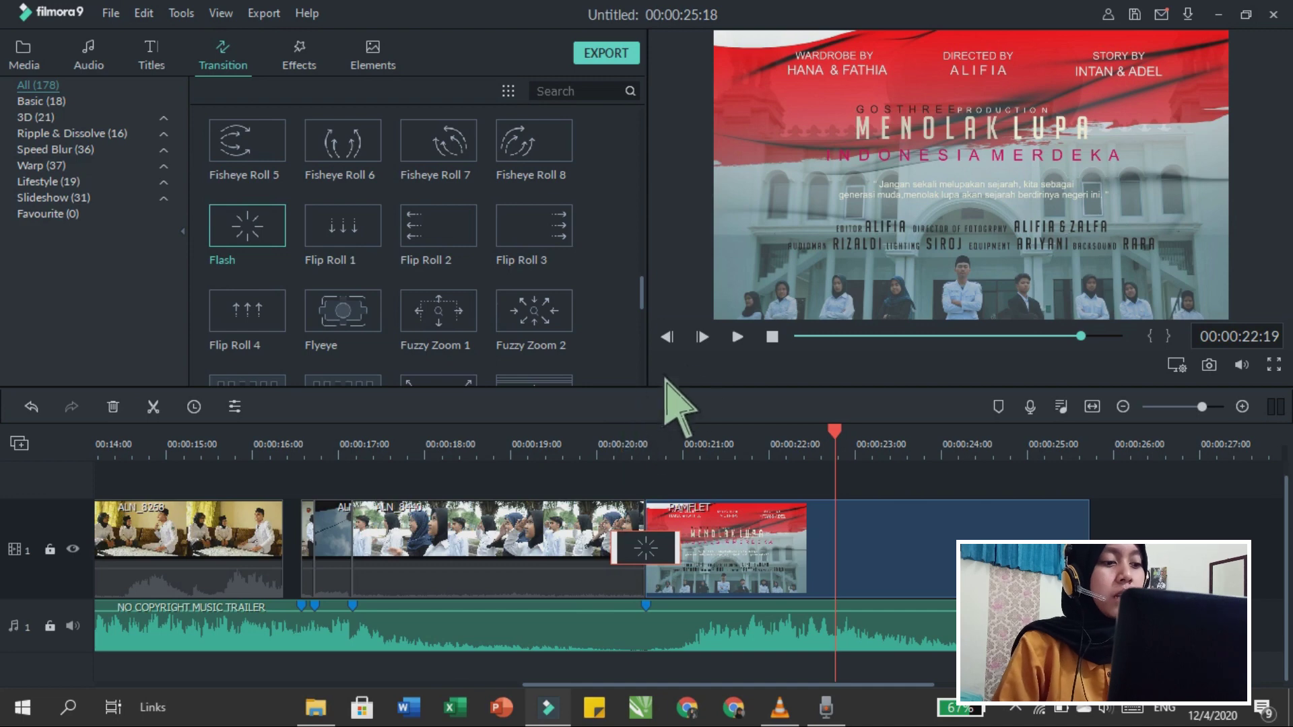
{"action": "key", "text": "Home"}
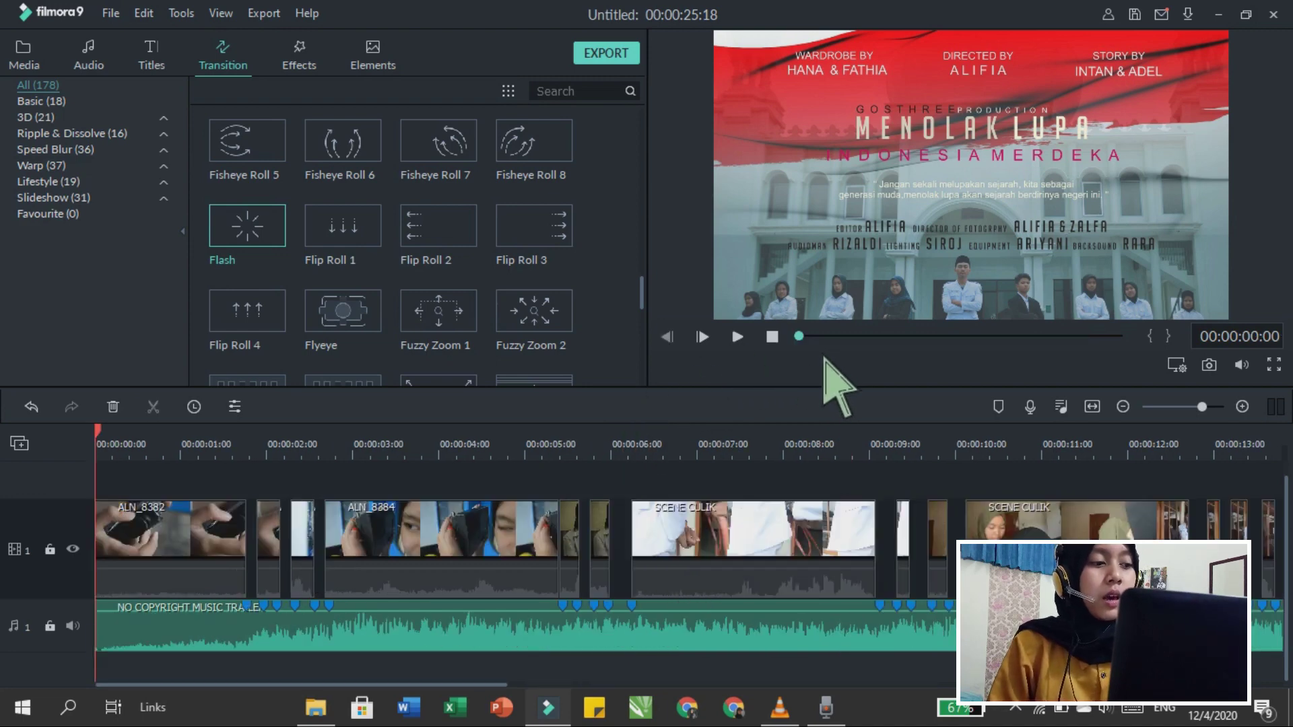
{"action": "left_click", "coordinate": [24, 54]}
Step: Search 'Cinema' and lay Cinema 21:9 over the clips up to about 20:14, then select ALN_8382
{"action": "left_click", "coordinate": [299, 59]}
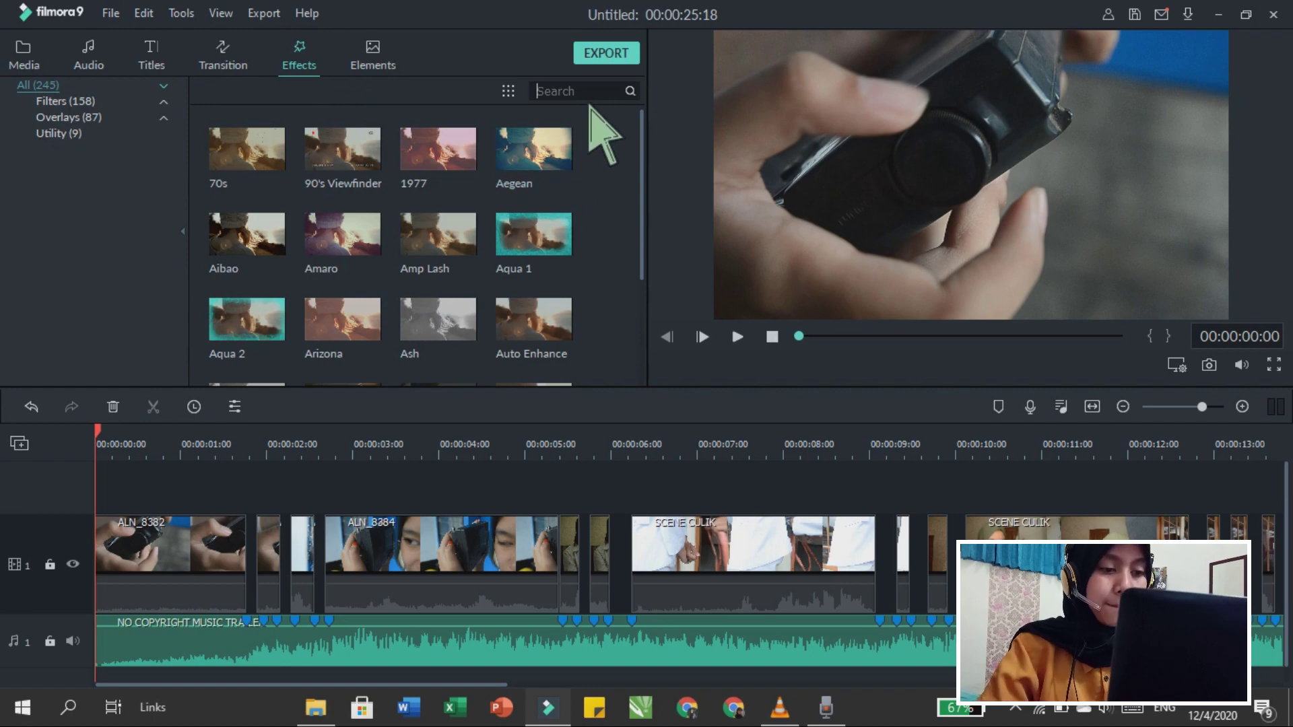
{"action": "type", "text": "Cinema"}
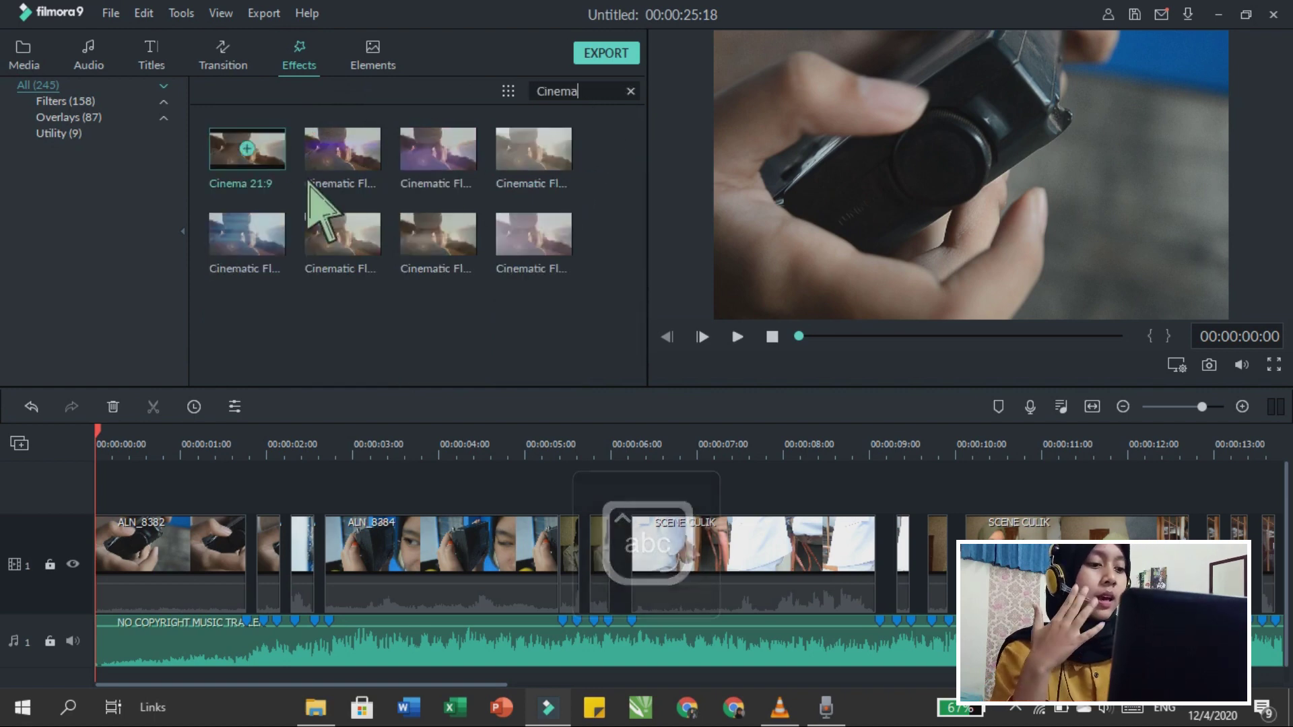
{"action": "mouse_move", "coordinate": [222, 161]}
{"action": "left_mouse_down"}
{"action": "mouse_move", "coordinate": [359, 521]}
{"action": "mouse_move", "coordinate": [223, 539]}
{"action": "mouse_move", "coordinate": [462, 629]}
{"action": "left_mouse_up"}
{"action": "scroll", "coordinate": [288, 476], "scroll_direction": "down", "scroll_amount": 3}
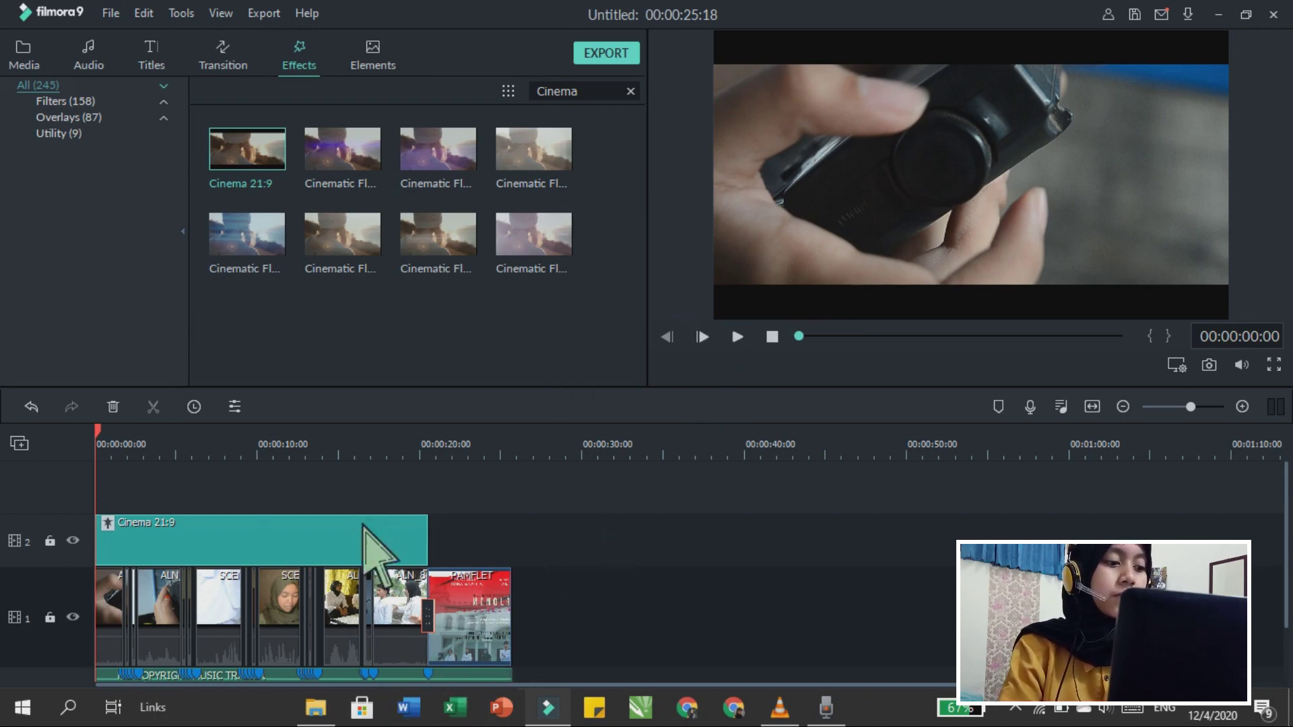
{"action": "scroll", "coordinate": [370, 538], "scroll_direction": "down", "scroll_amount": 2}
{"action": "scroll", "coordinate": [795, 471], "scroll_direction": "up", "scroll_amount": 5}
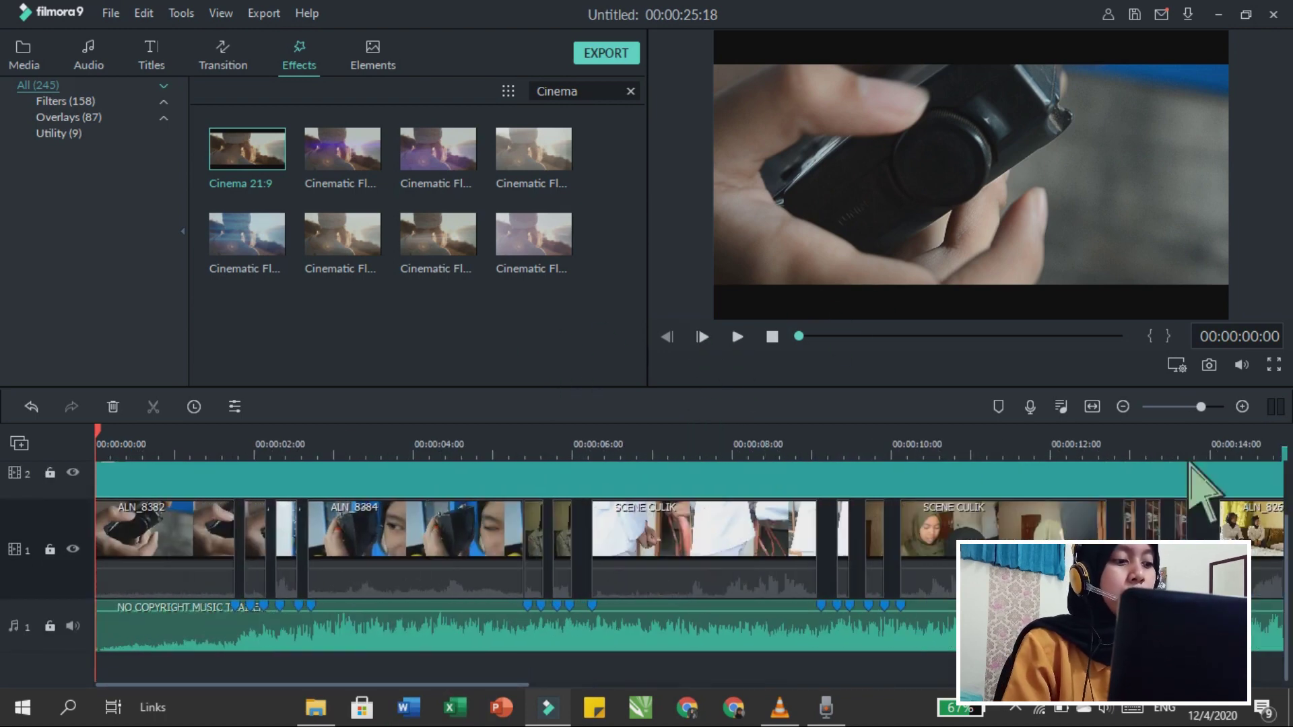
{"action": "scroll", "coordinate": [338, 465], "scroll_direction": "up", "scroll_amount": 2}
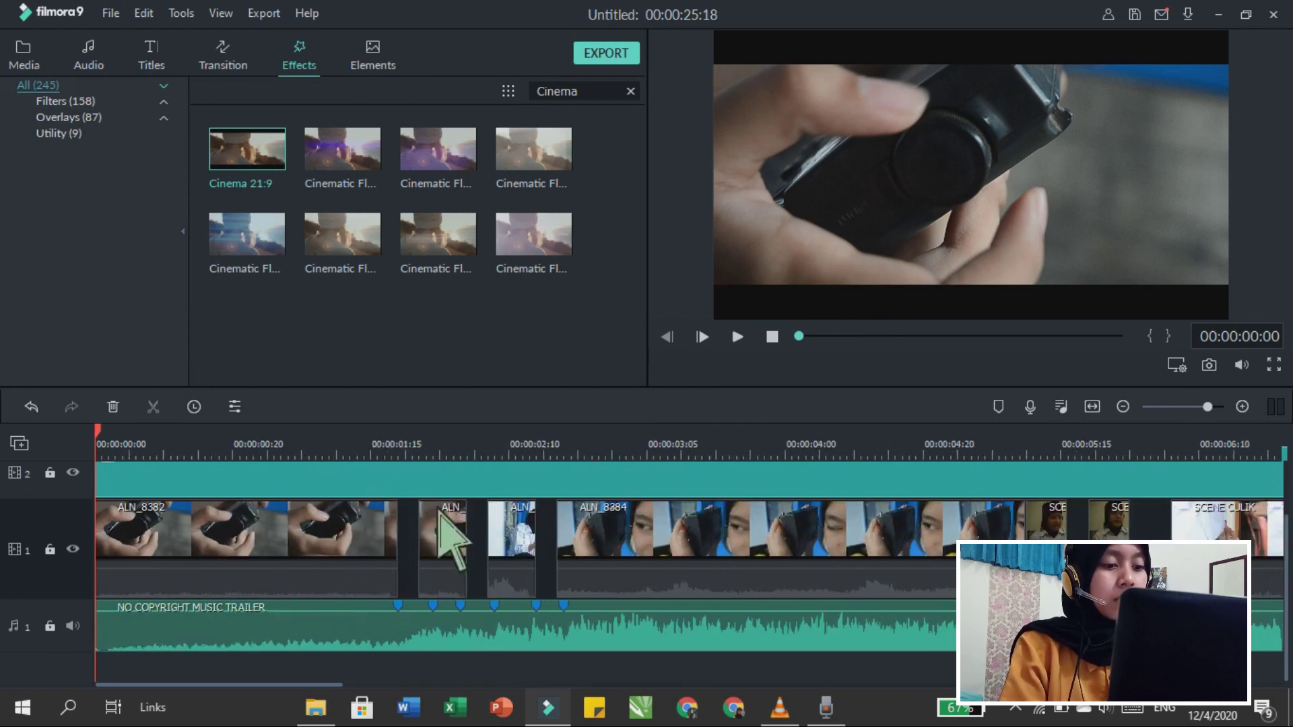
{"action": "left_click", "coordinate": [384, 537]}
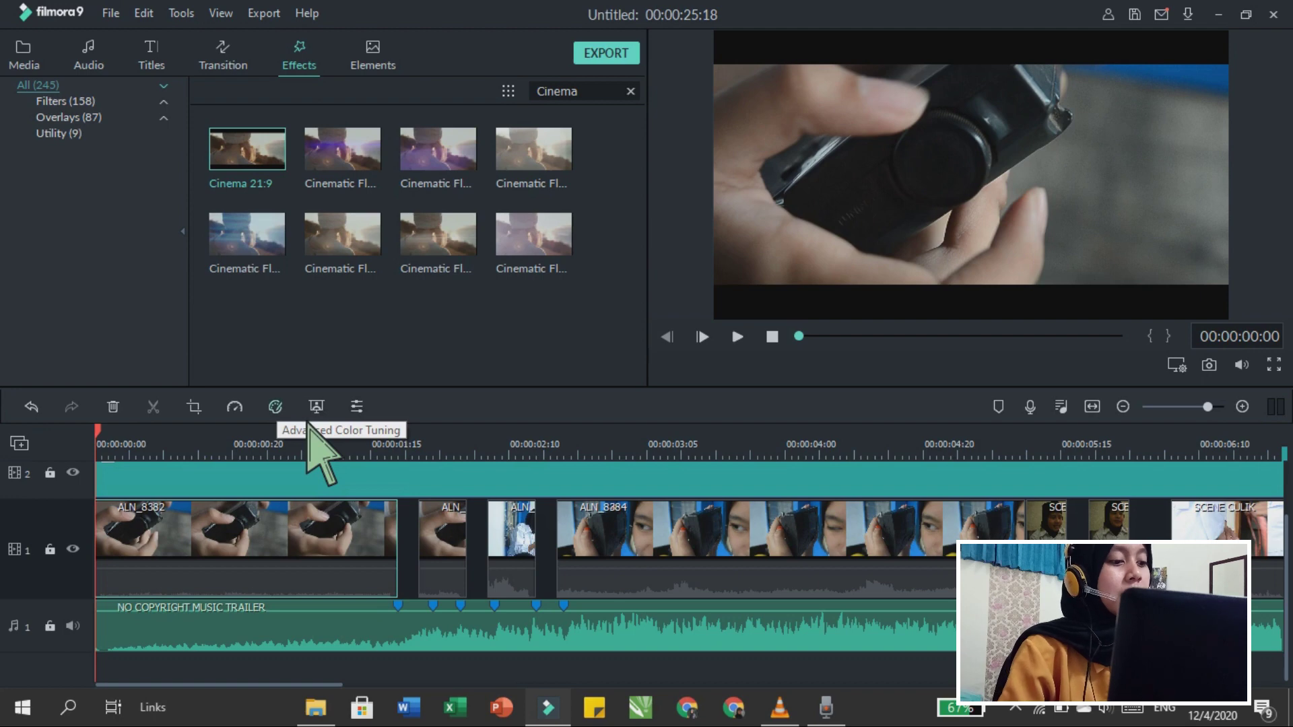
Step: Apply the Sparta 300 preset to ALN_8382 in Advanced Color Correction
{"action": "left_click", "coordinate": [313, 408]}
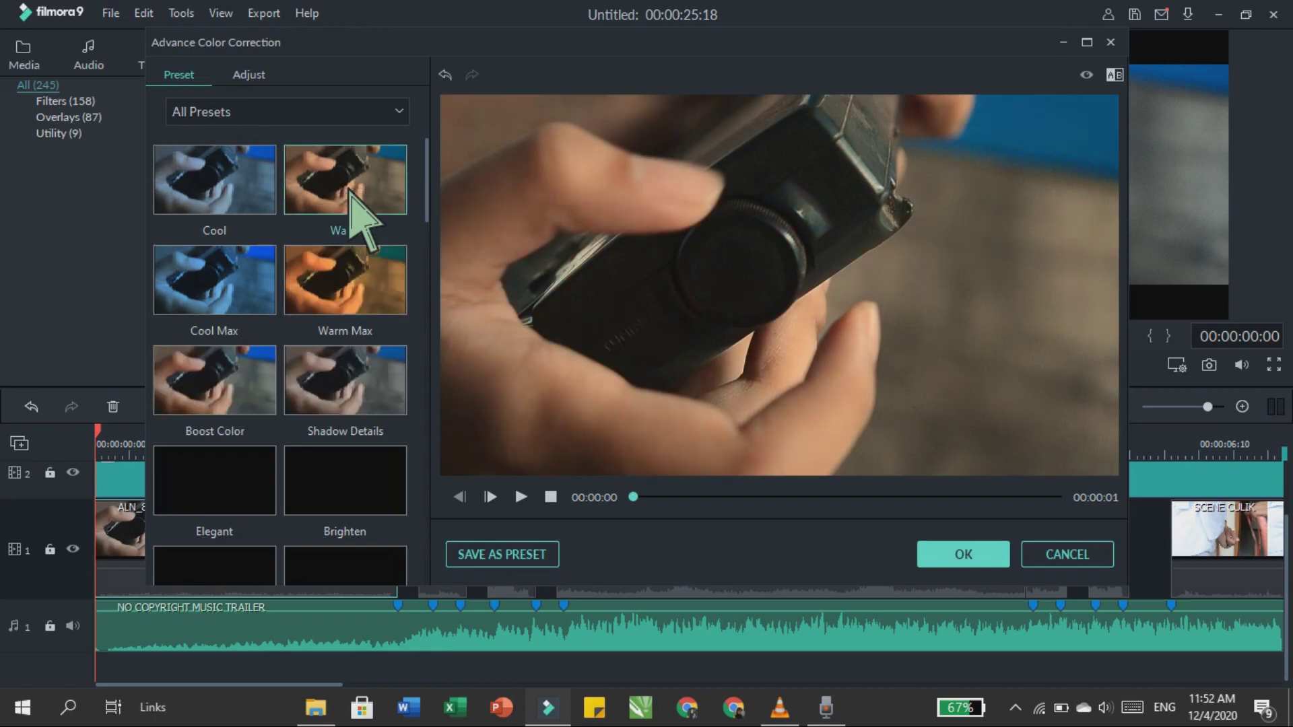
{"action": "scroll", "coordinate": [375, 303], "scroll_direction": "down", "scroll_amount": 10}
{"action": "scroll", "coordinate": [375, 317], "scroll_direction": "down", "scroll_amount": 2}
{"action": "double_click", "coordinate": [373, 345]}
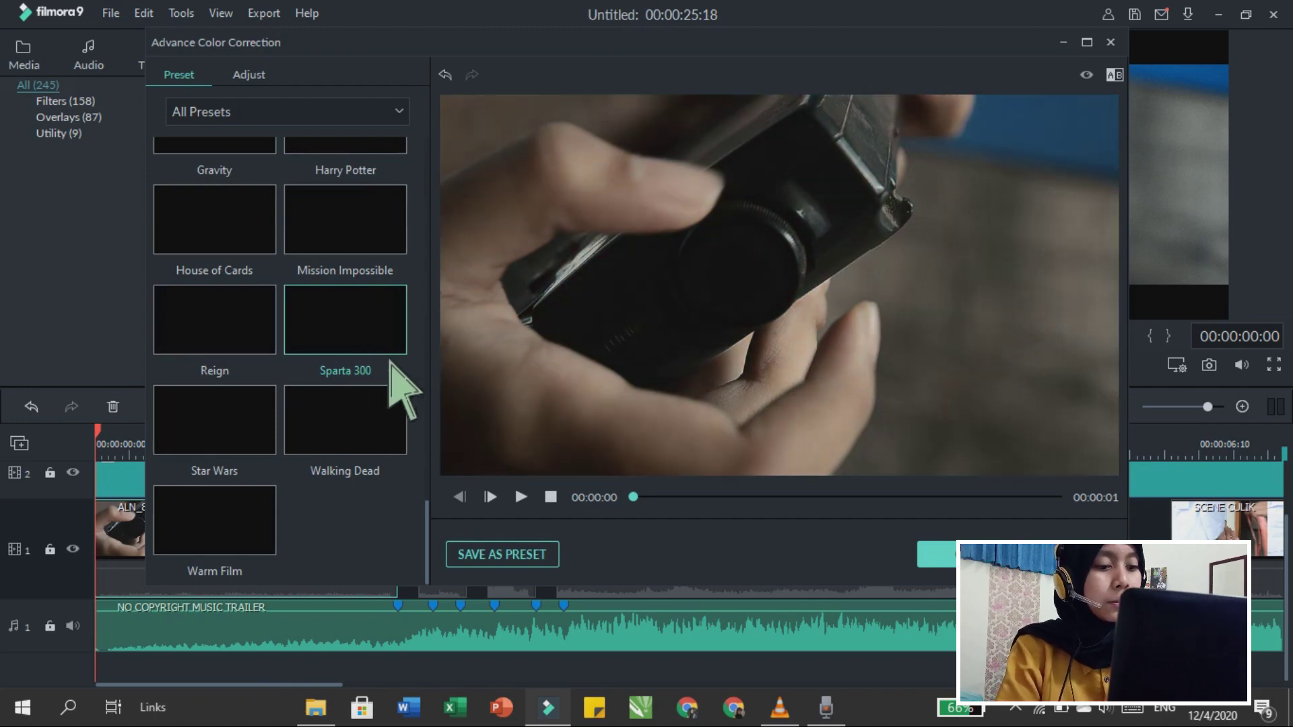
Step: Confirm the Sparta 300 grade, copy it from ALN_8382, and paste it onto the second and third clips
{"action": "left_click", "coordinate": [935, 554]}
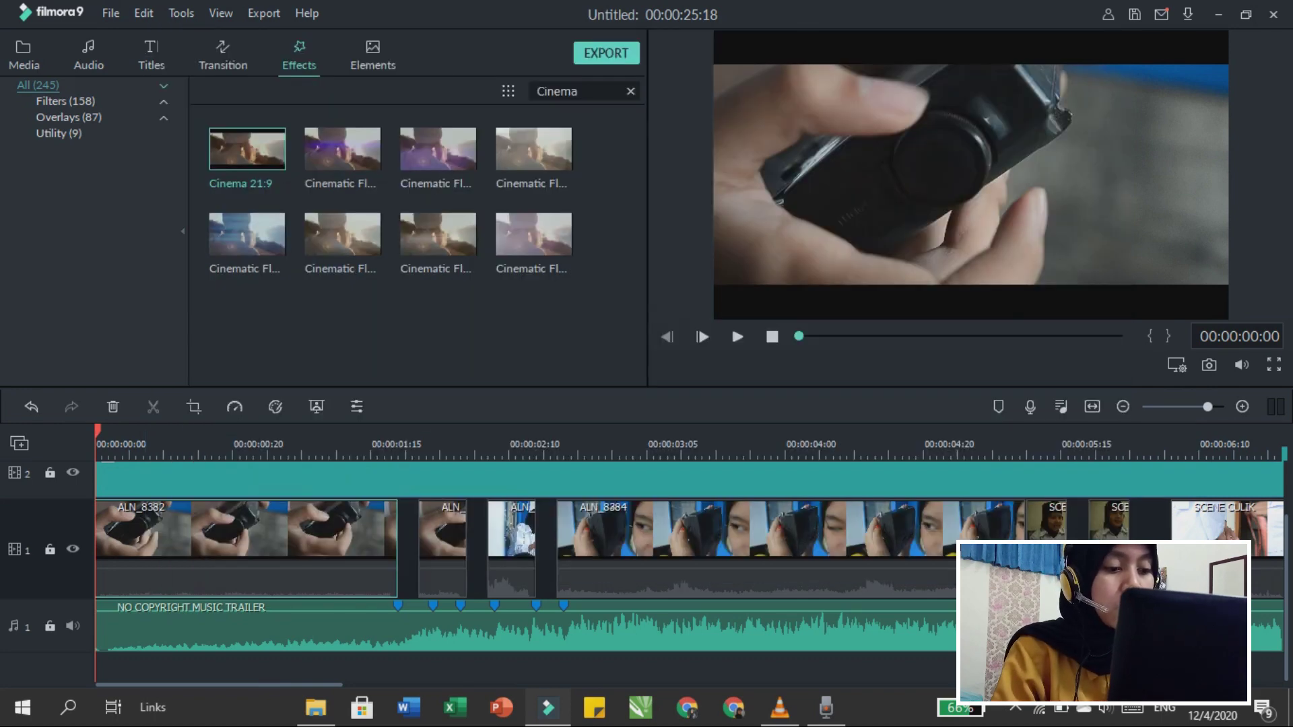
{"action": "right_click", "coordinate": [345, 519]}
{"action": "left_click", "coordinate": [444, 545]}
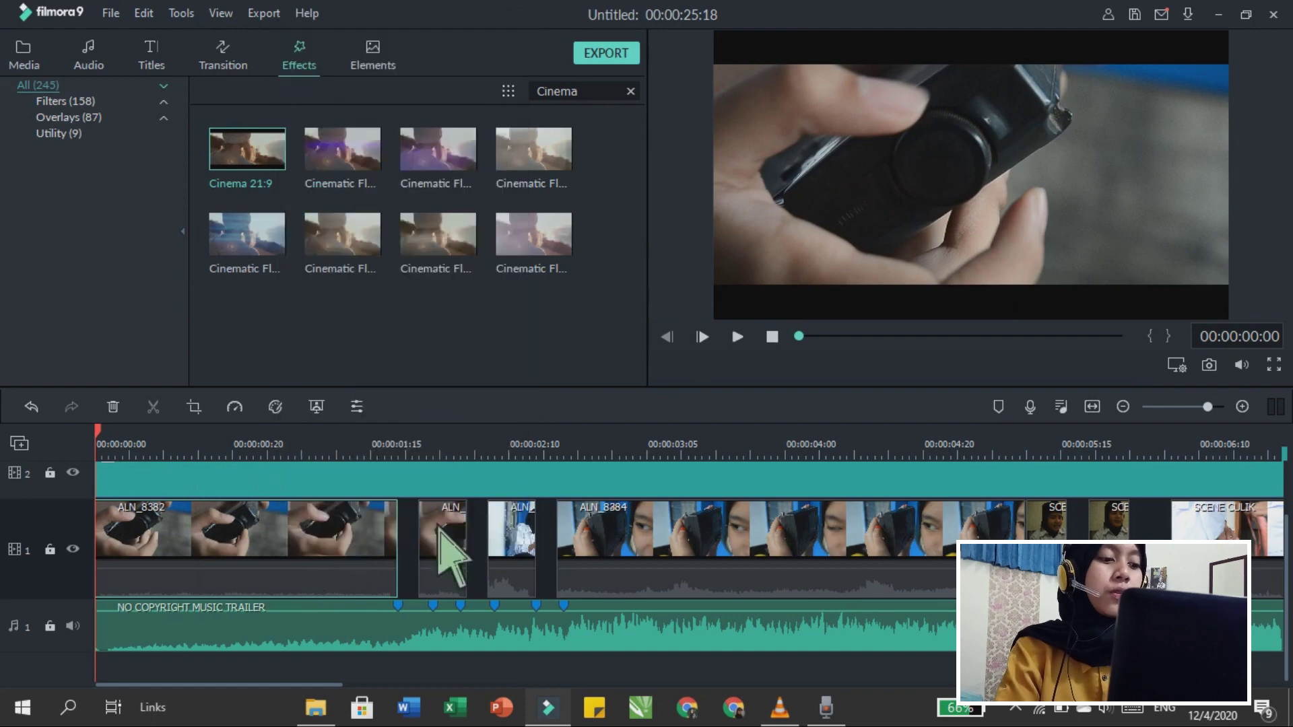
{"action": "right_click", "coordinate": [449, 542]}
{"action": "left_click", "coordinate": [510, 520]}
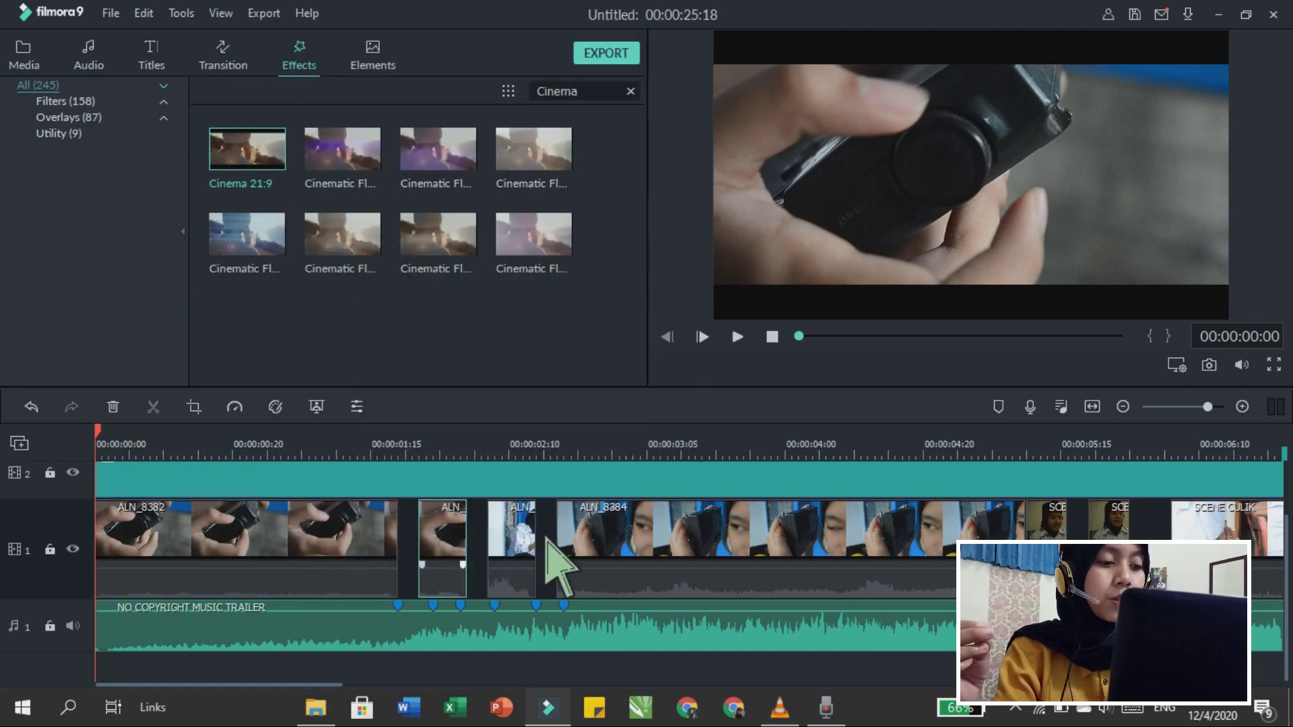
{"action": "right_click", "coordinate": [524, 546]}
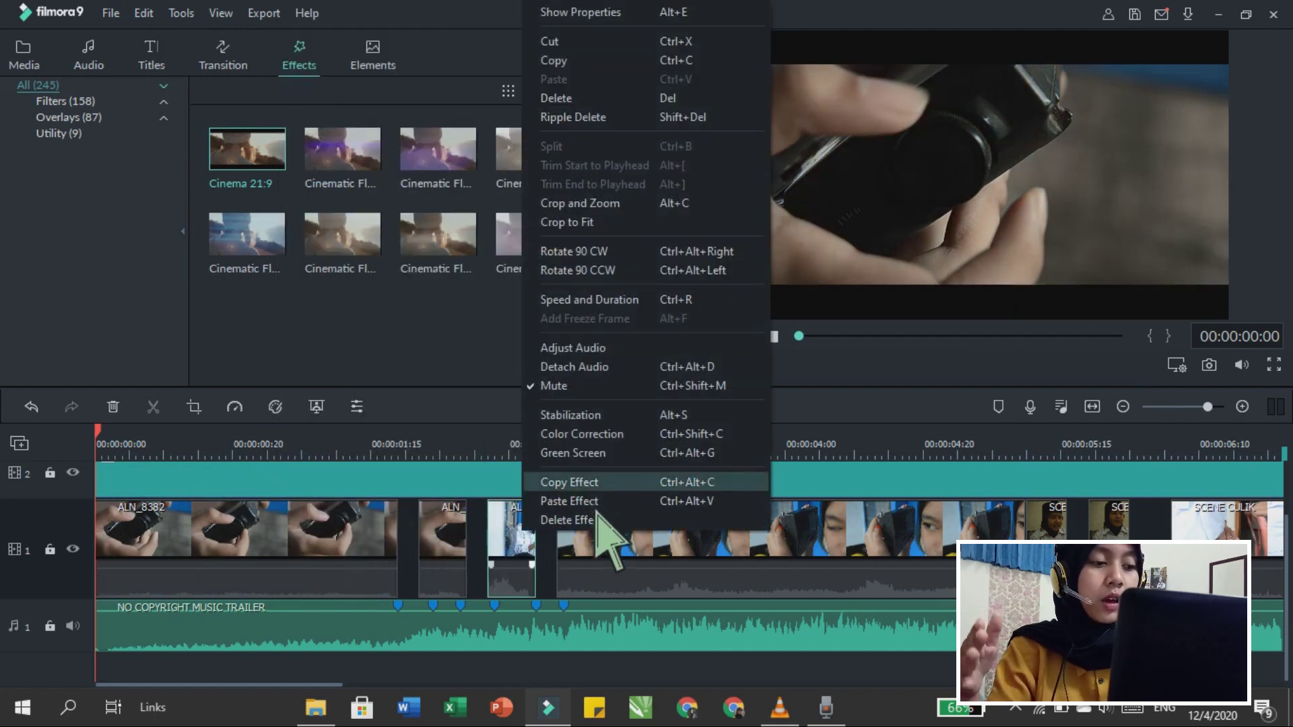
{"action": "left_click", "coordinate": [595, 501]}
Step: Paste the Sparta 300 grade onto the following clips through SCENE CULIK
{"action": "right_click", "coordinate": [635, 496]}
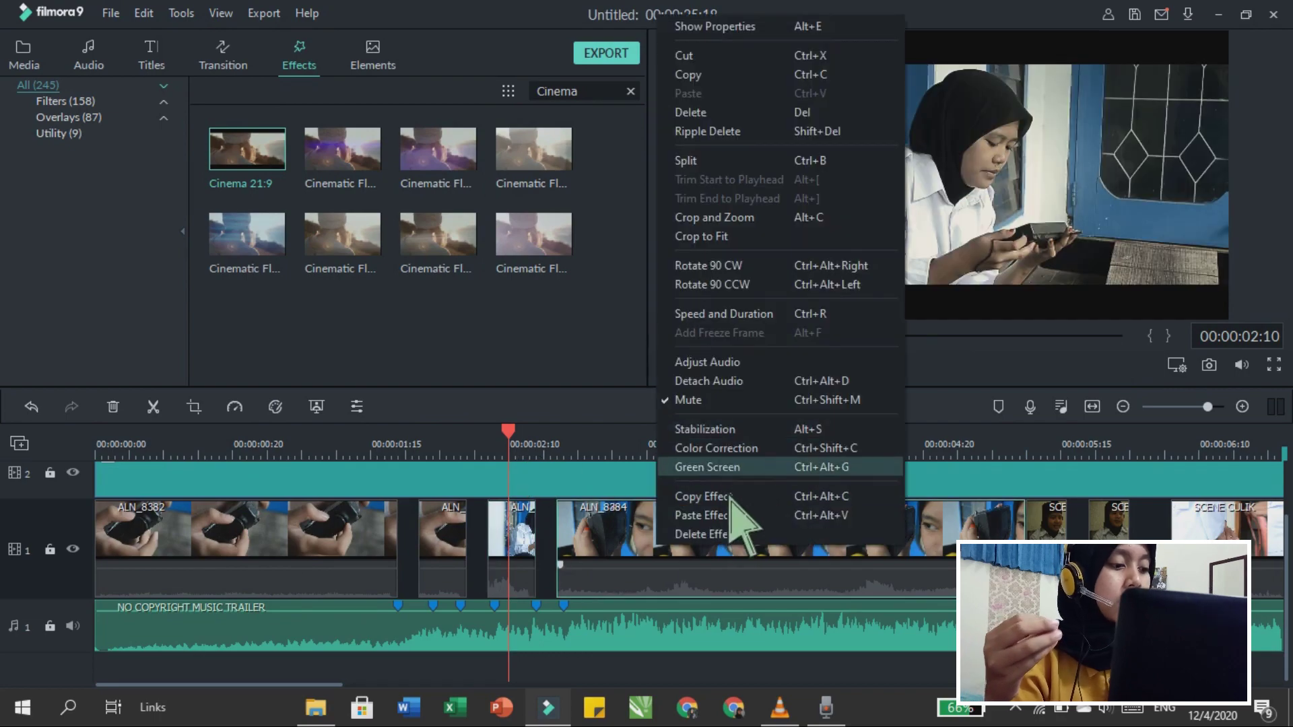
{"action": "left_click", "coordinate": [731, 515]}
{"action": "scroll", "coordinate": [336, 539], "scroll_direction": "right", "scroll_amount": 5}
{"action": "right_click", "coordinate": [216, 538]}
{"action": "left_click", "coordinate": [260, 518]}
{"action": "left_click", "coordinate": [535, 506]}
{"action": "right_click", "coordinate": [307, 539]}
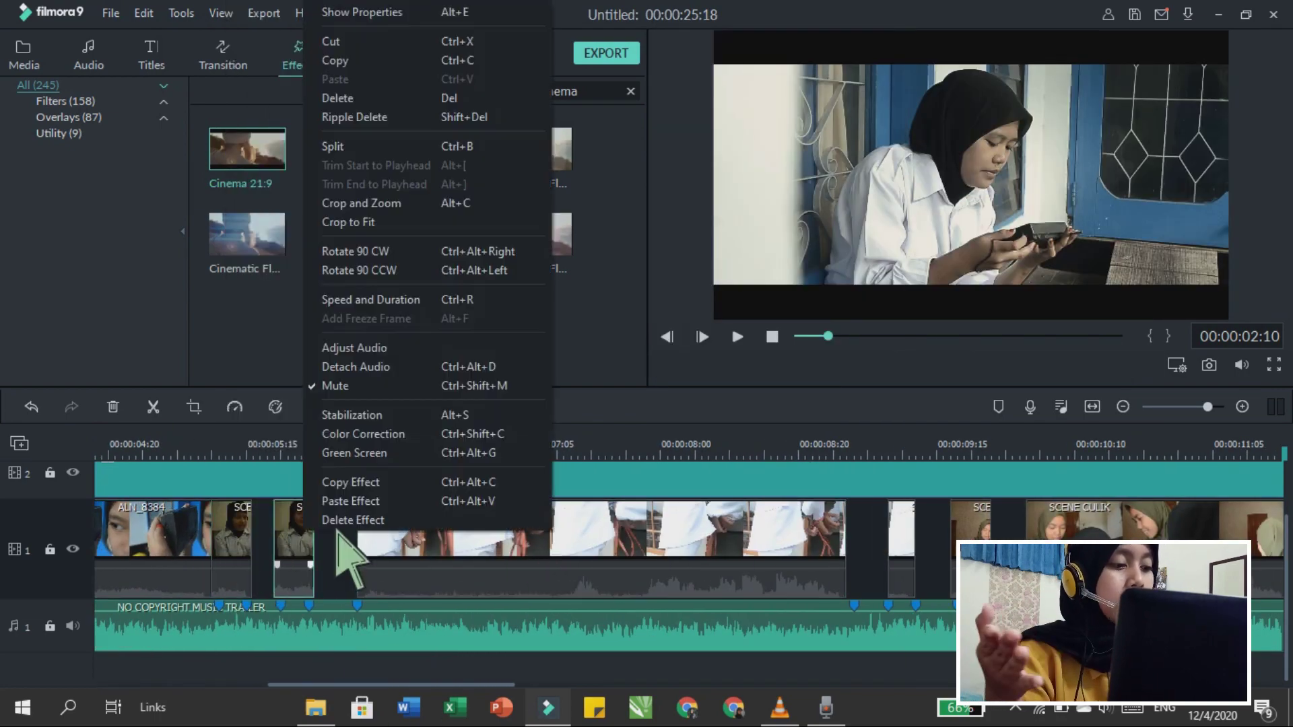
{"action": "left_click", "coordinate": [364, 498]}
{"action": "right_click", "coordinate": [895, 538]}
{"action": "left_click", "coordinate": [956, 498]}
{"action": "right_click", "coordinate": [978, 538]}
{"action": "left_click", "coordinate": [1040, 498]}
{"action": "right_click", "coordinate": [1084, 532]}
{"action": "left_click", "coordinate": [1131, 498]}
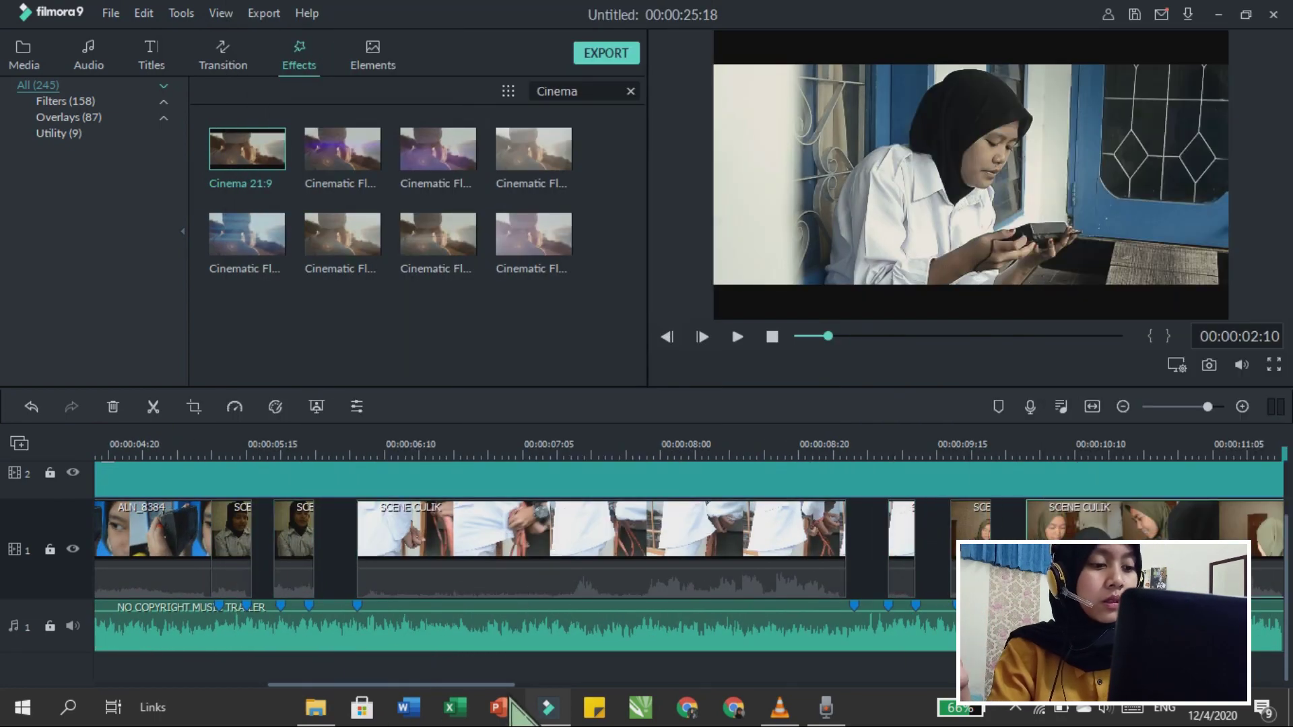
Step: Paste the grade onto the remaining short clips up to ALN_8440
{"action": "scroll", "coordinate": [674, 538], "scroll_direction": "right", "scroll_amount": 5}
{"action": "right_click", "coordinate": [578, 593]}
{"action": "left_click", "coordinate": [633, 565]}
{"action": "right_click", "coordinate": [433, 563]}
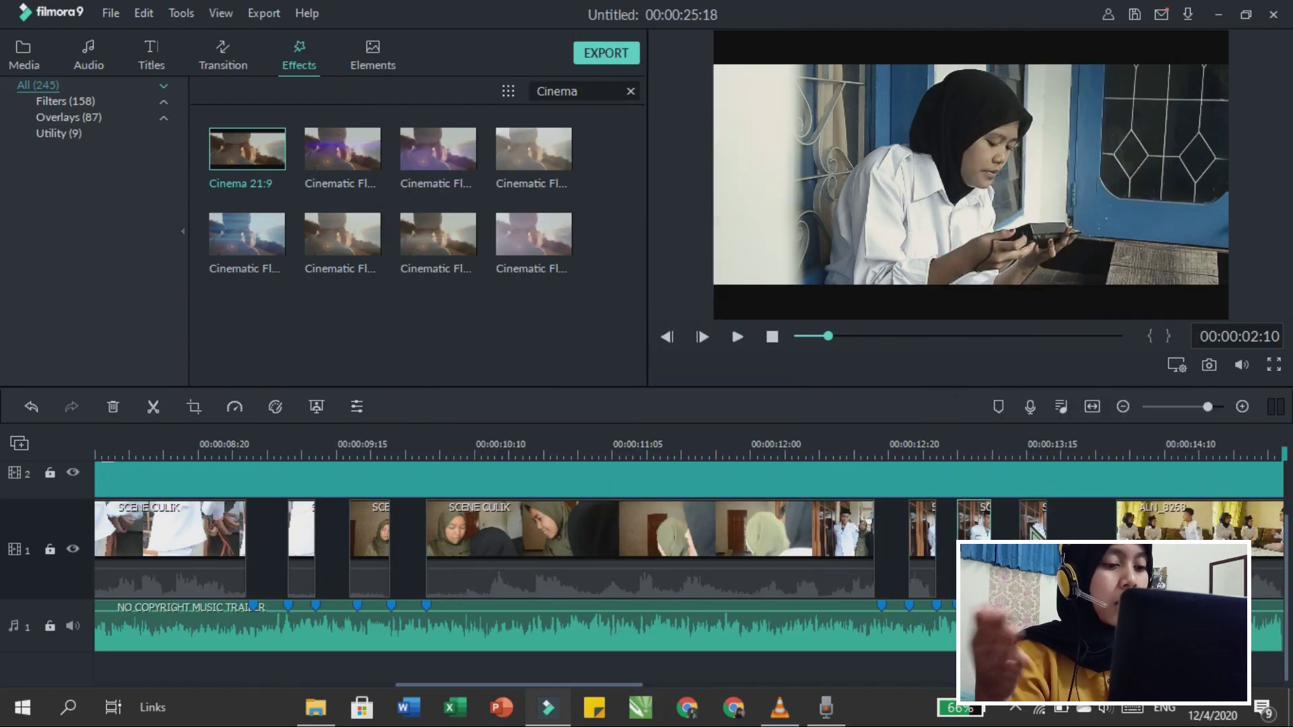
{"action": "right_click", "coordinate": [1037, 532]}
{"action": "left_click", "coordinate": [1090, 499]}
{"action": "scroll", "coordinate": [886, 665], "scroll_direction": "right", "scroll_amount": 5}
{"action": "right_click", "coordinate": [554, 536]}
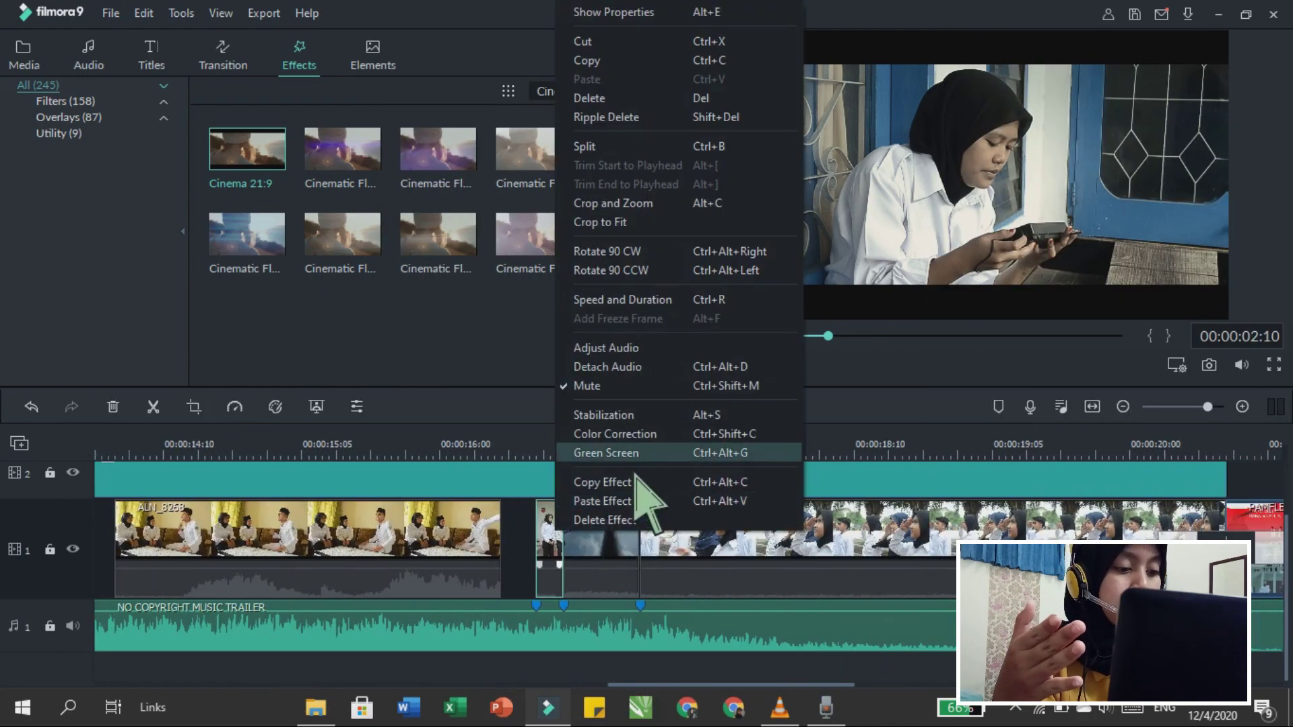
{"action": "left_click", "coordinate": [639, 497]}
{"action": "right_click", "coordinate": [709, 539]}
{"action": "left_click", "coordinate": [761, 497]}
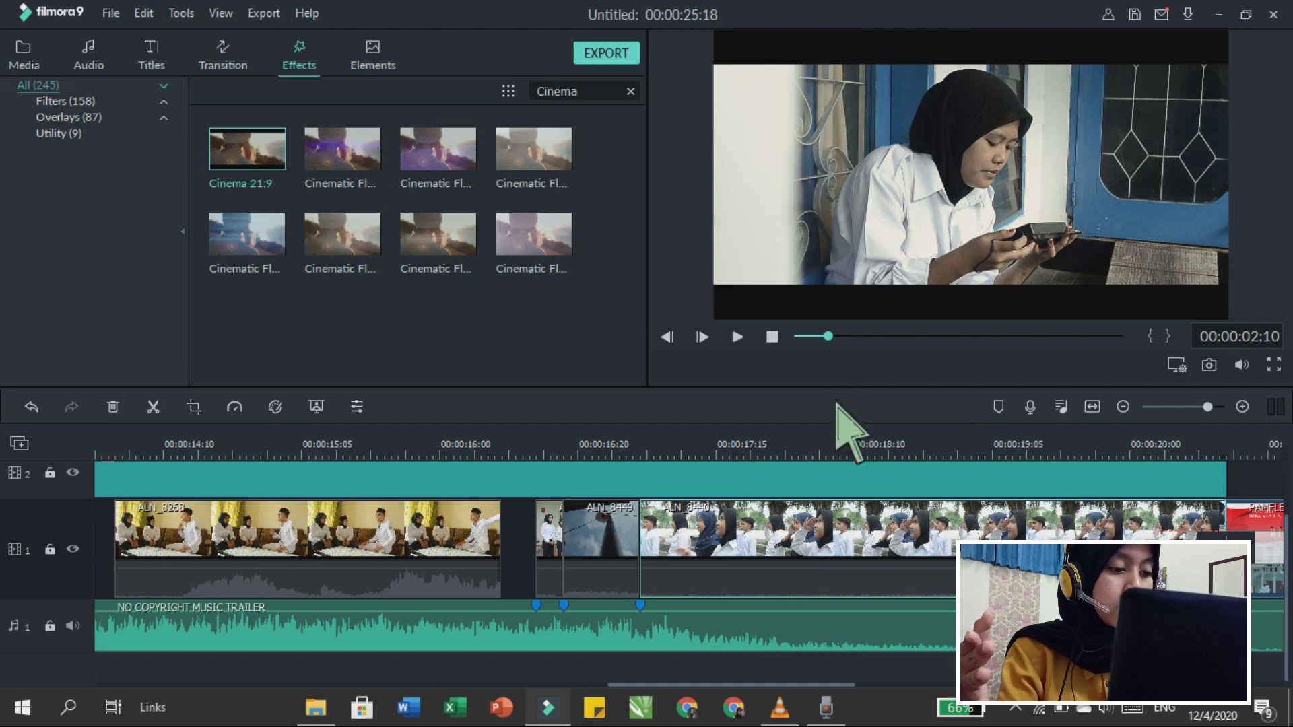
Step: Start an export and name the file 'TRAILER FILM MENOLAK LUPA INDONESIA MERDEKA'
{"action": "key", "text": "Home"}
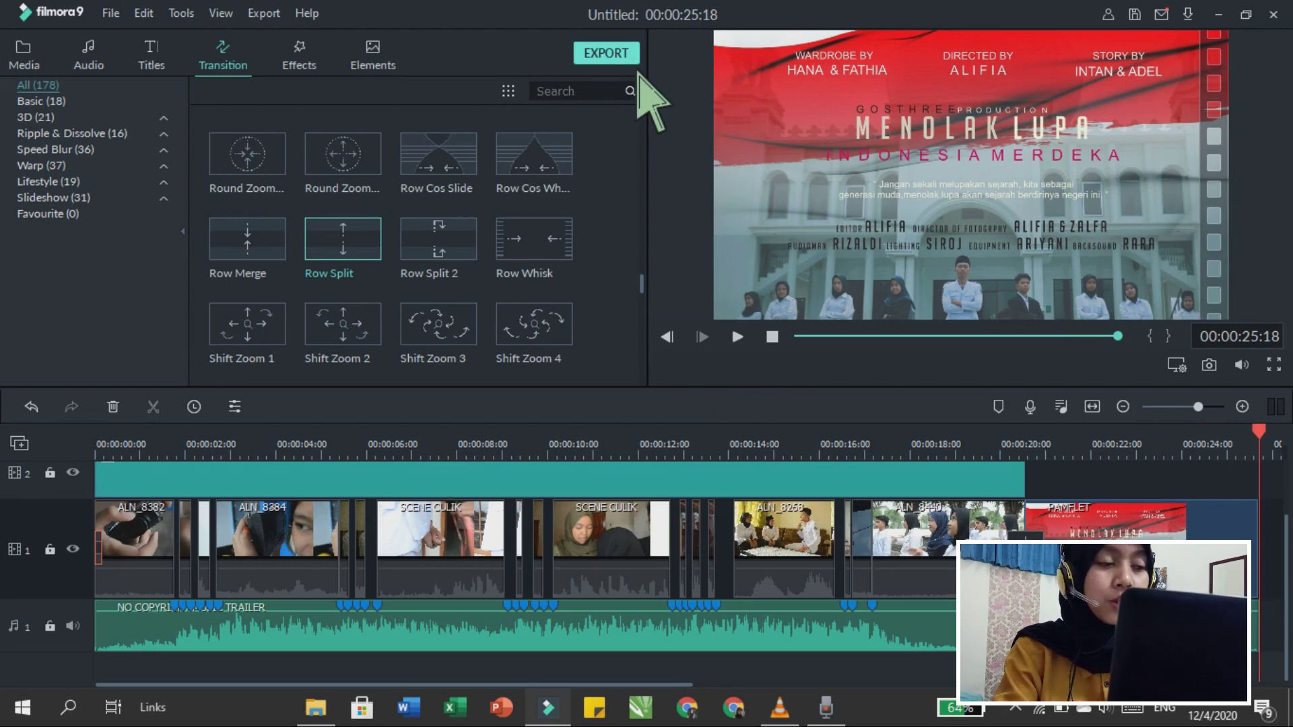
{"action": "left_click", "coordinate": [633, 61]}
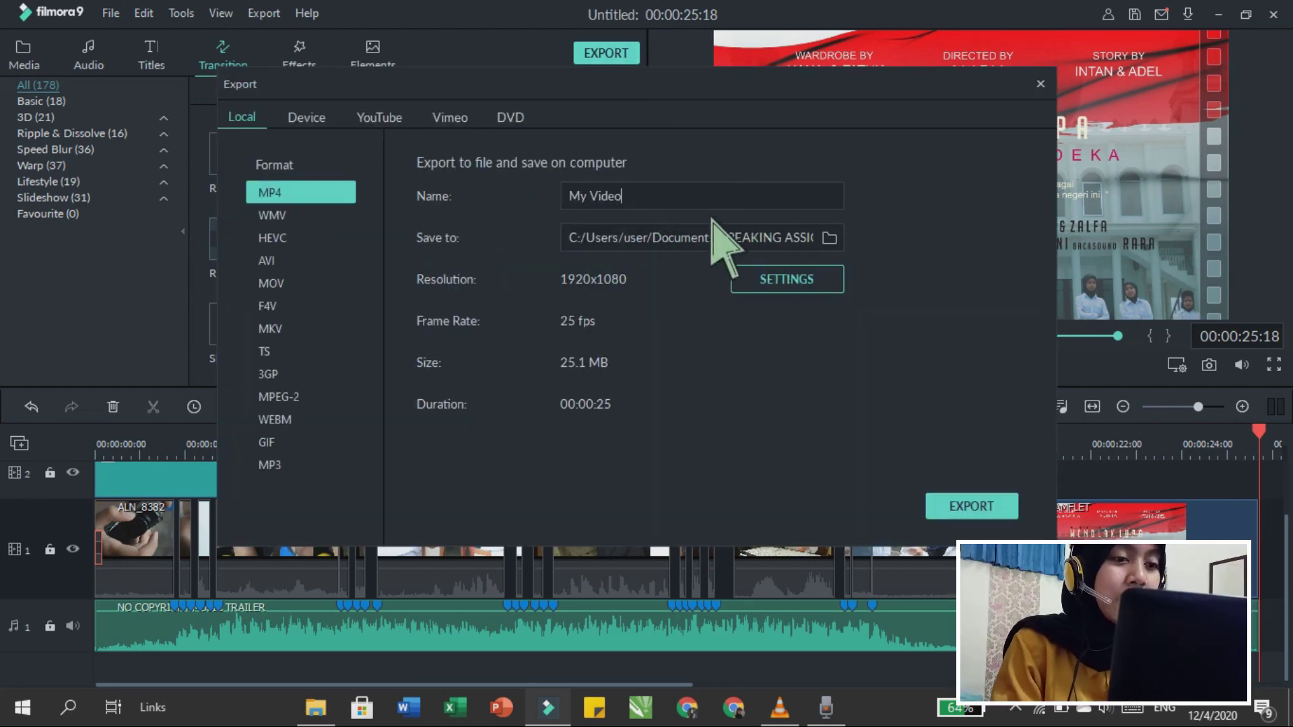
{"action": "left_click", "coordinate": [591, 207]}
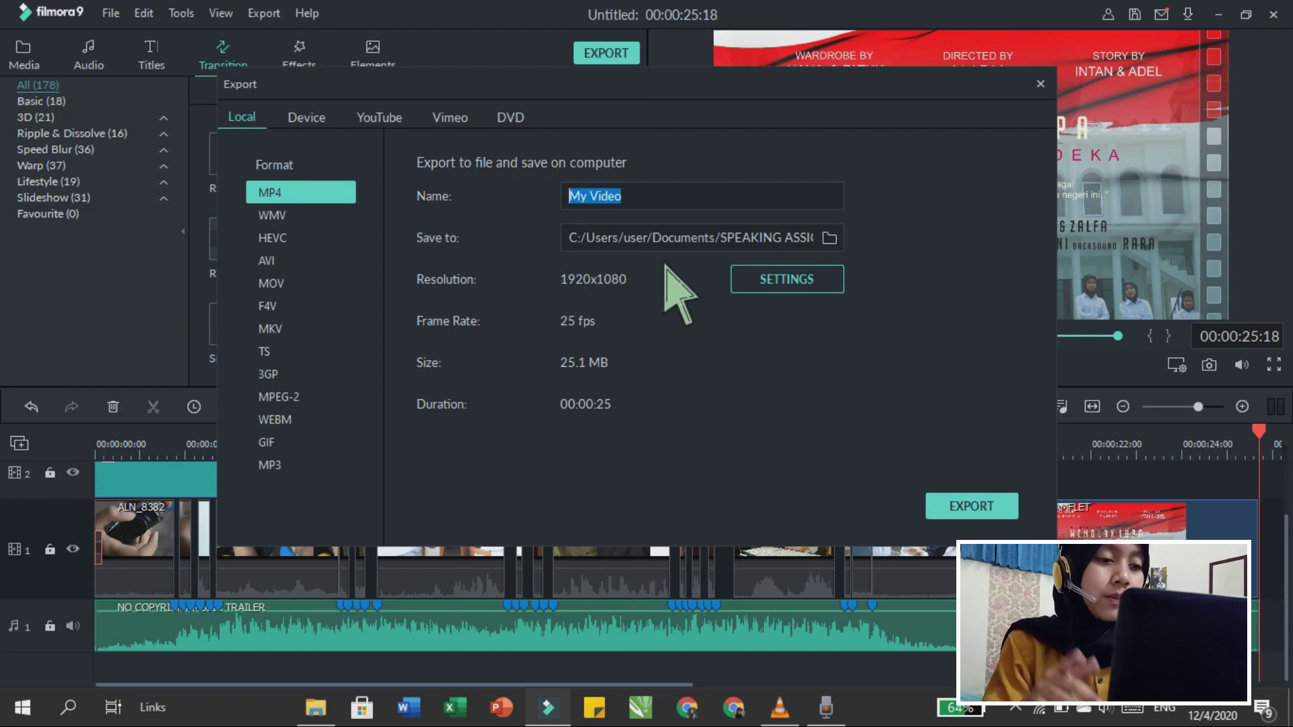
{"action": "type", "text": "TRAILER FILM MENOLAK"}
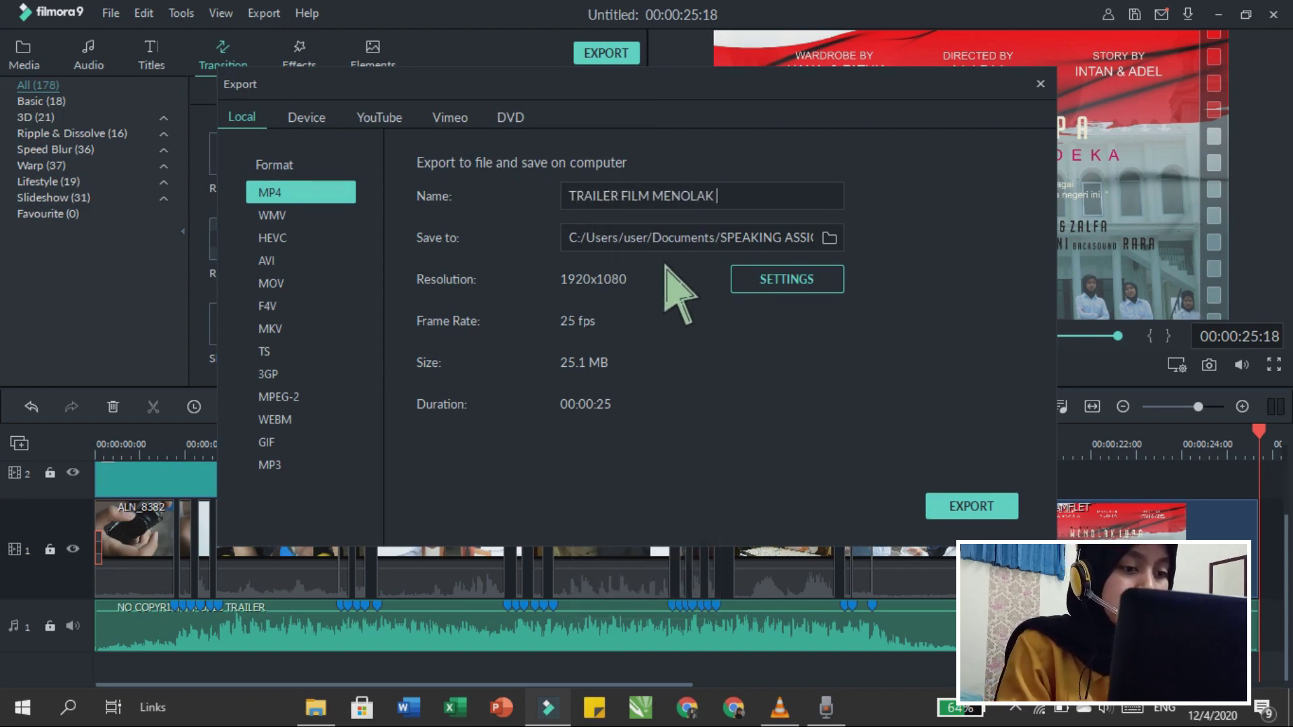
{"action": "type", "text": "SIA MERDEK"}
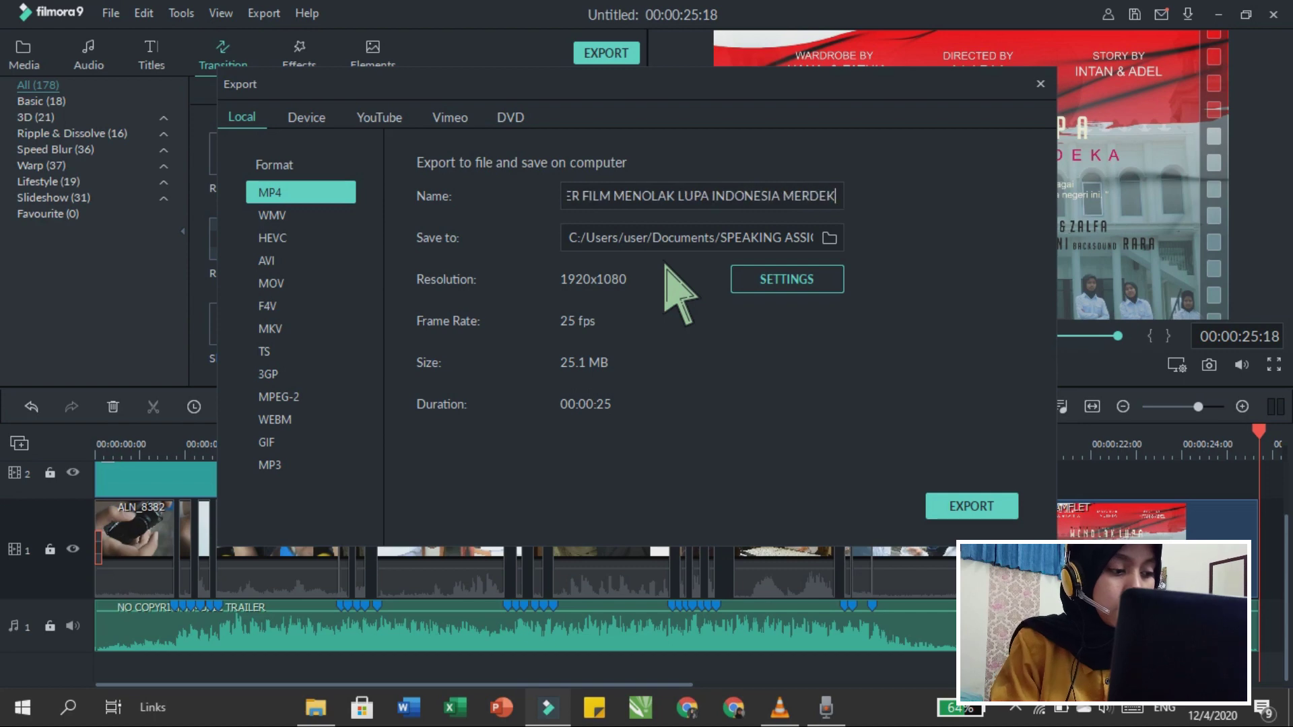
{"action": "type", "text": "A 2019"}
{"action": "key", "text": "BackSpace"}
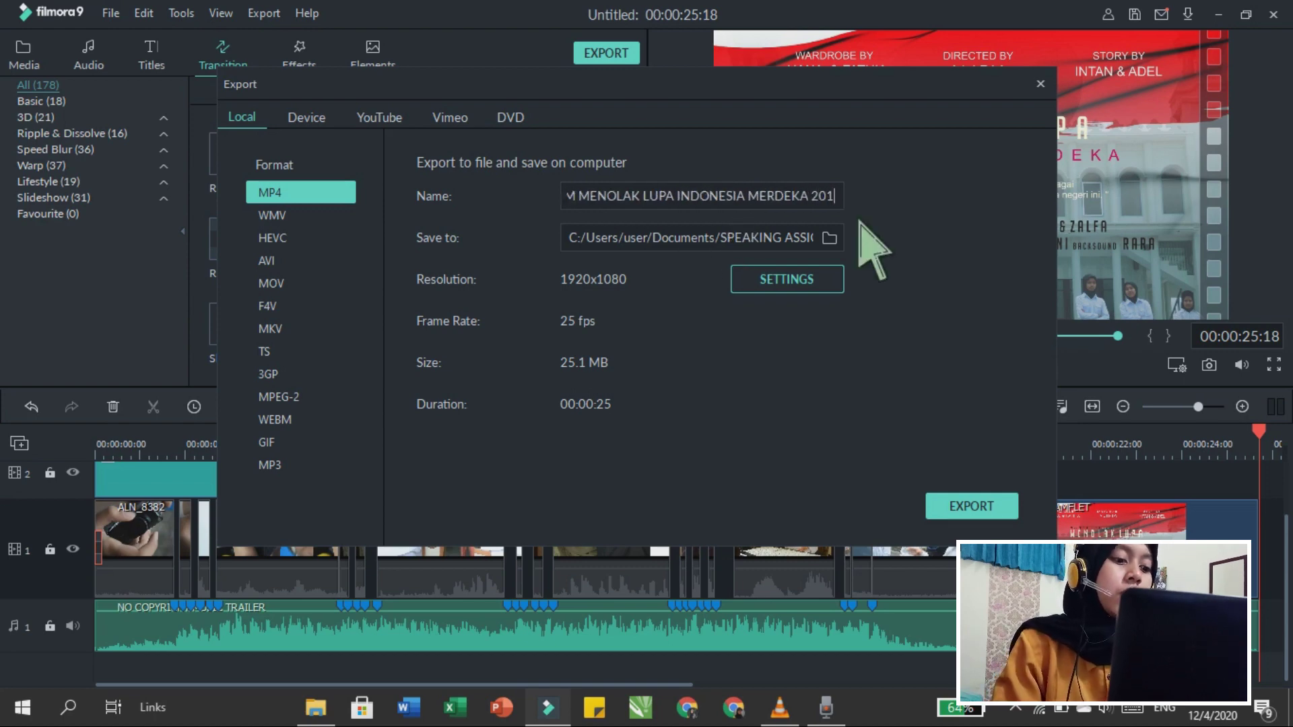
{"action": "type", "text": "8"}
{"action": "key", "text": "BackSpace"}
{"action": "key", "text": "BackSpace"}
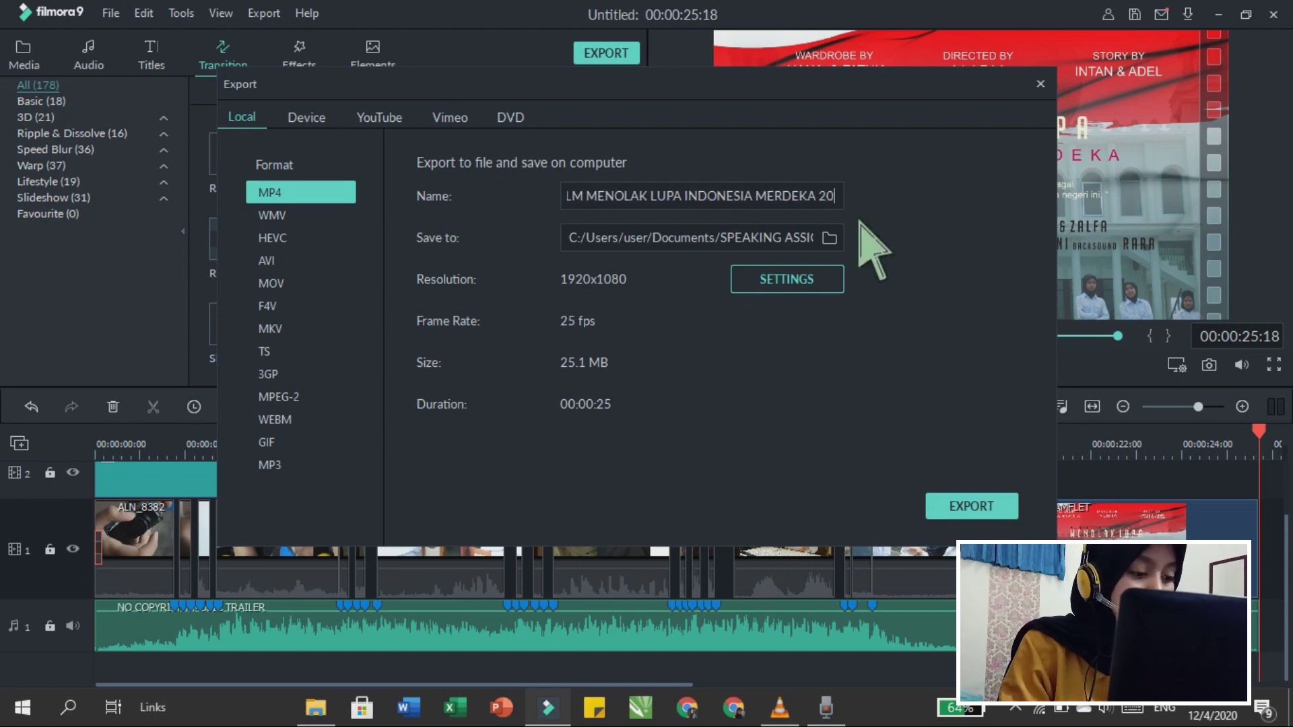
{"action": "key", "text": "BackSpace"}
{"action": "key", "text": "BackSpace"}
{"action": "key", "text": "BackSpace"}
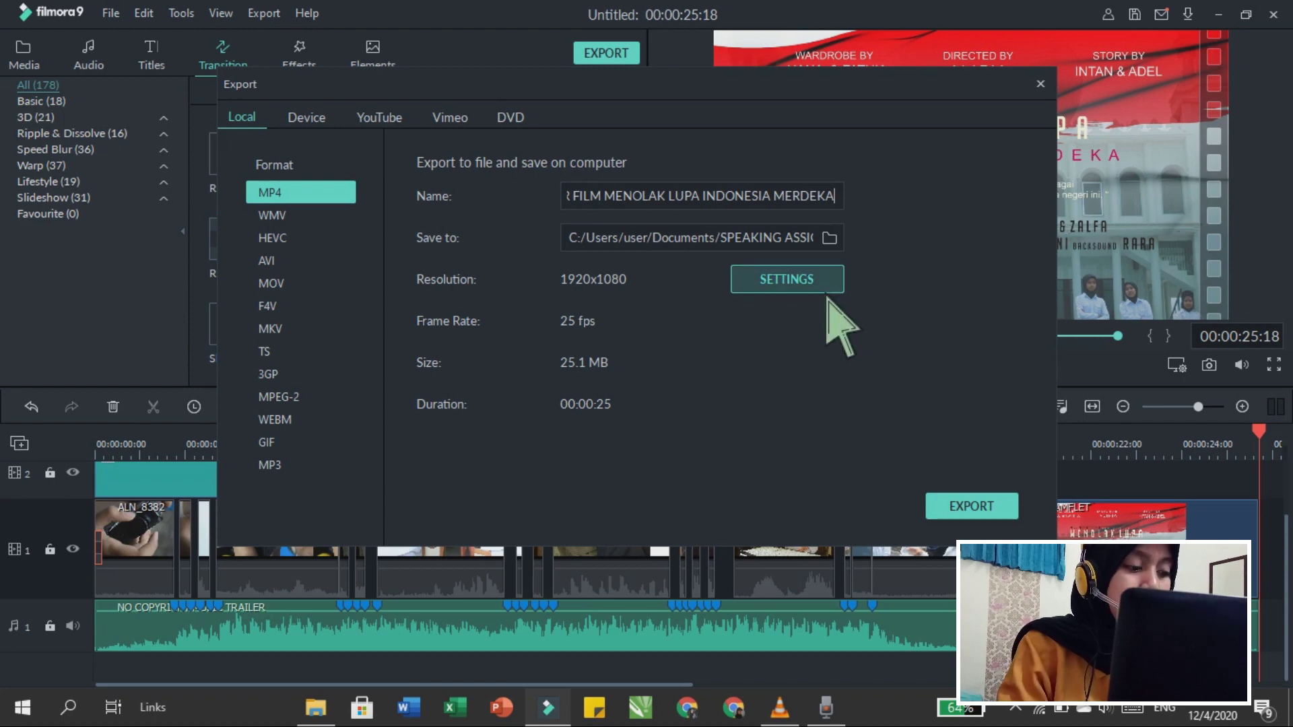
Step: Set the MP4 export to Best quality at 30 fps and start rendering
{"action": "left_click", "coordinate": [827, 292]}
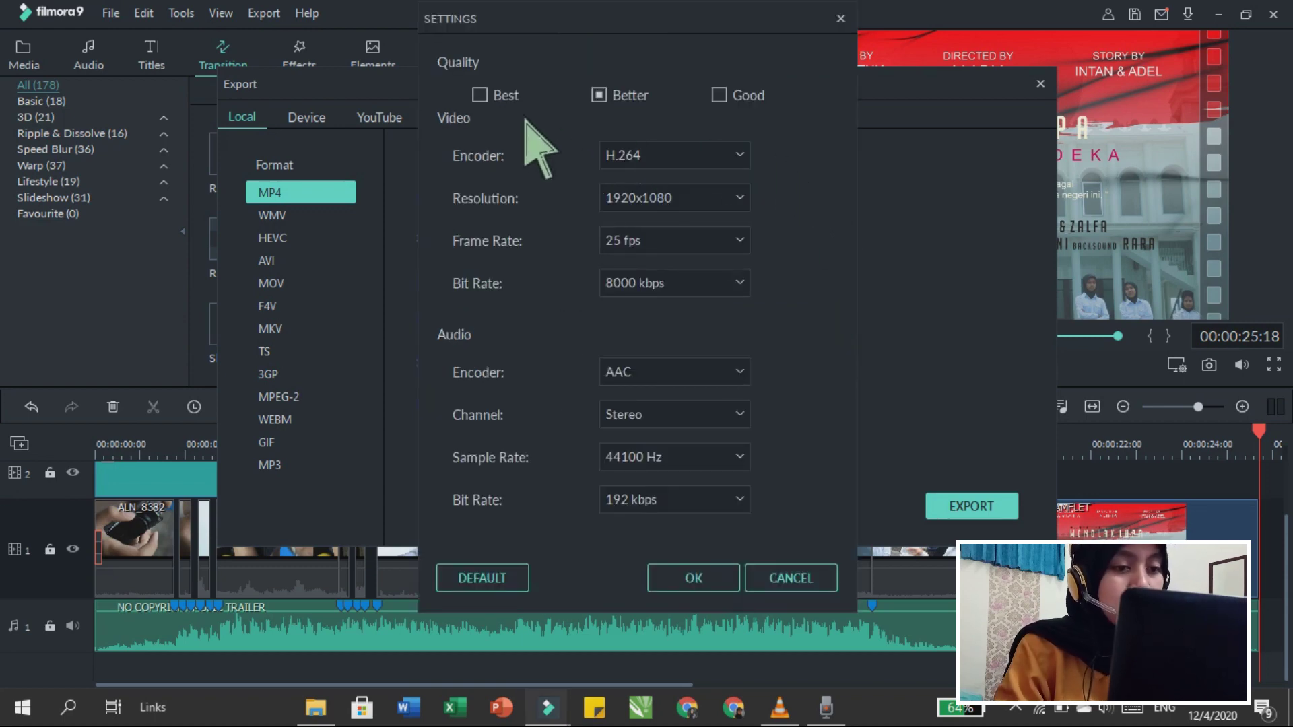
{"action": "left_click", "coordinate": [722, 250]}
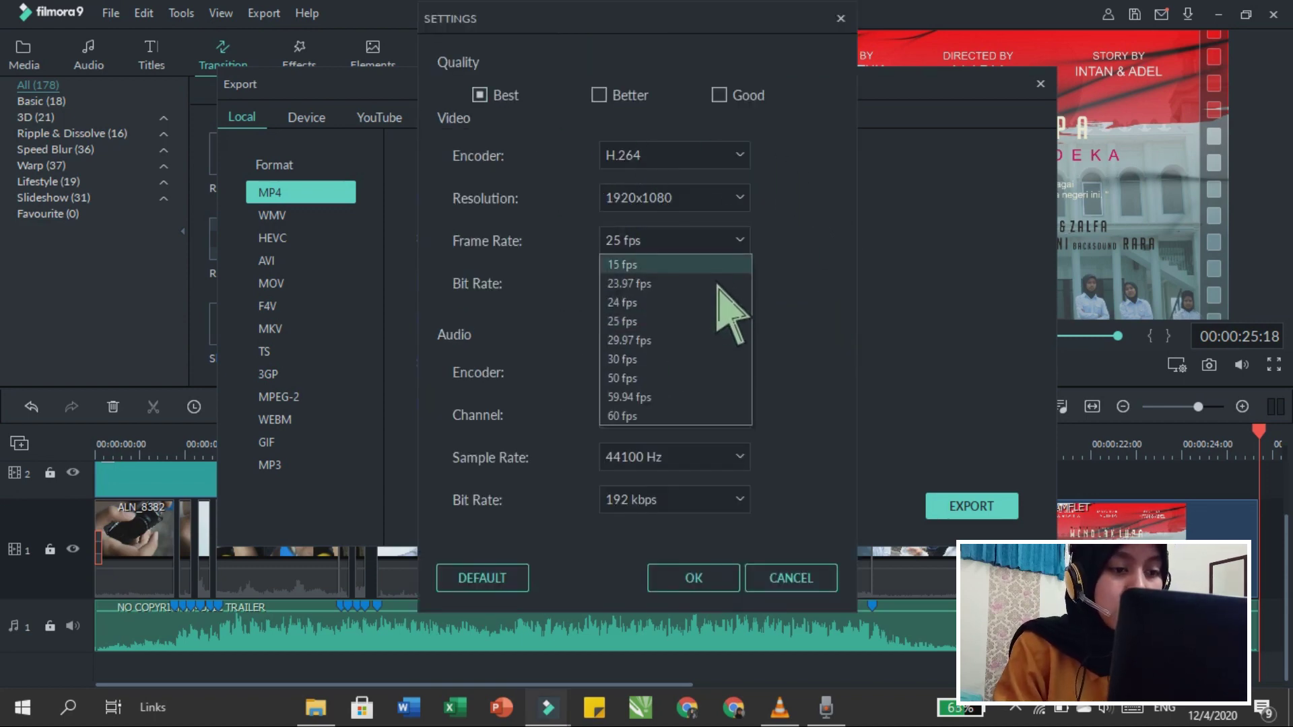
{"action": "left_click", "coordinate": [717, 395]}
{"action": "left_click", "coordinate": [766, 591]}
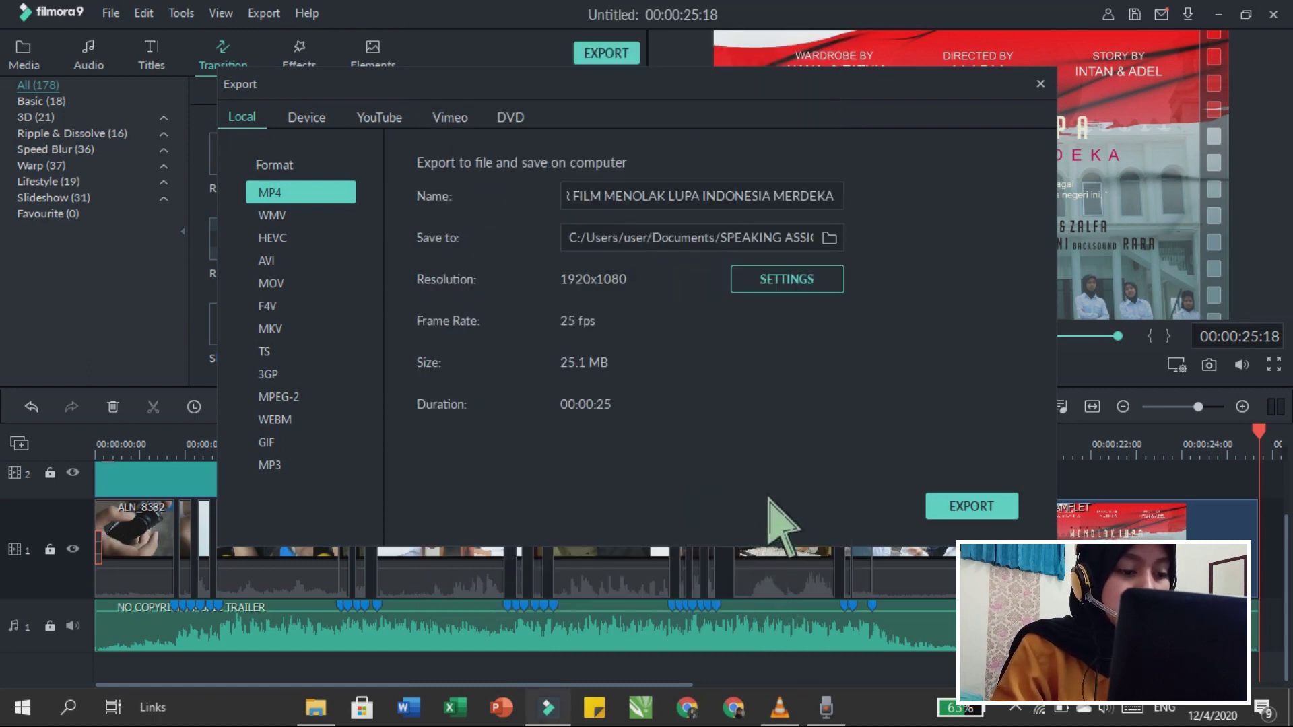
{"action": "left_click", "coordinate": [994, 515]}
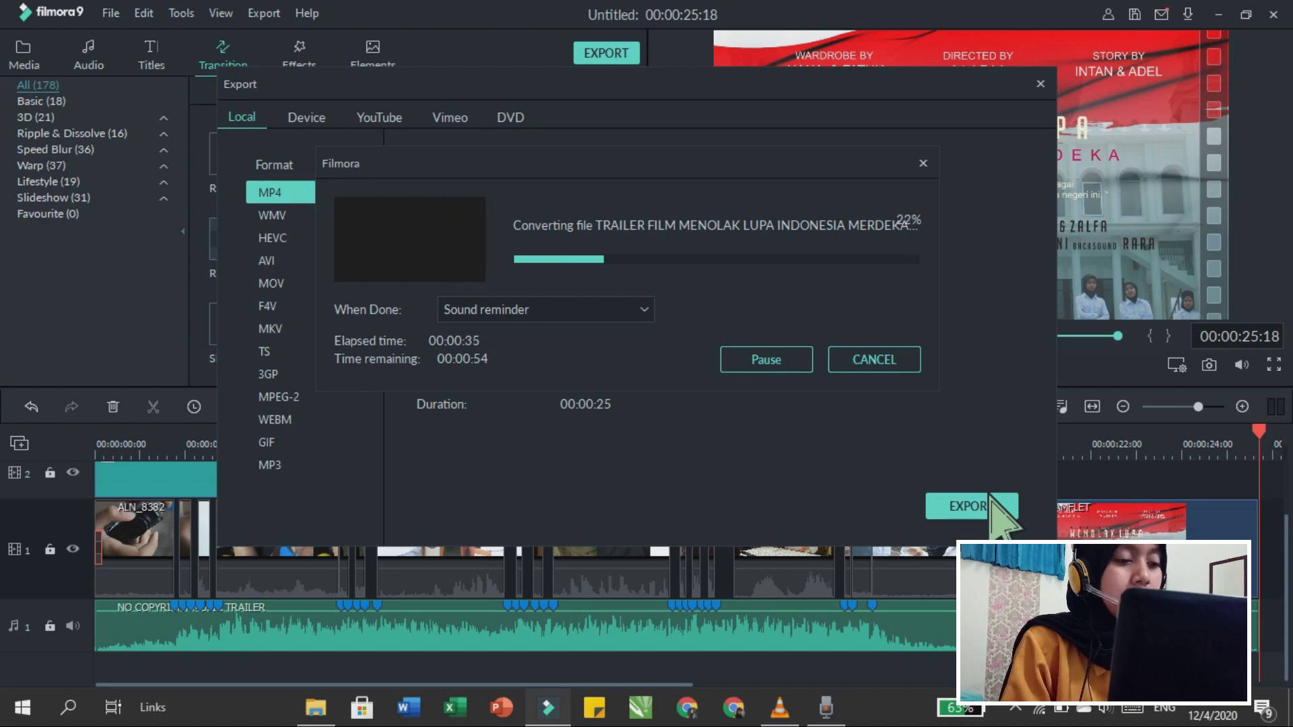